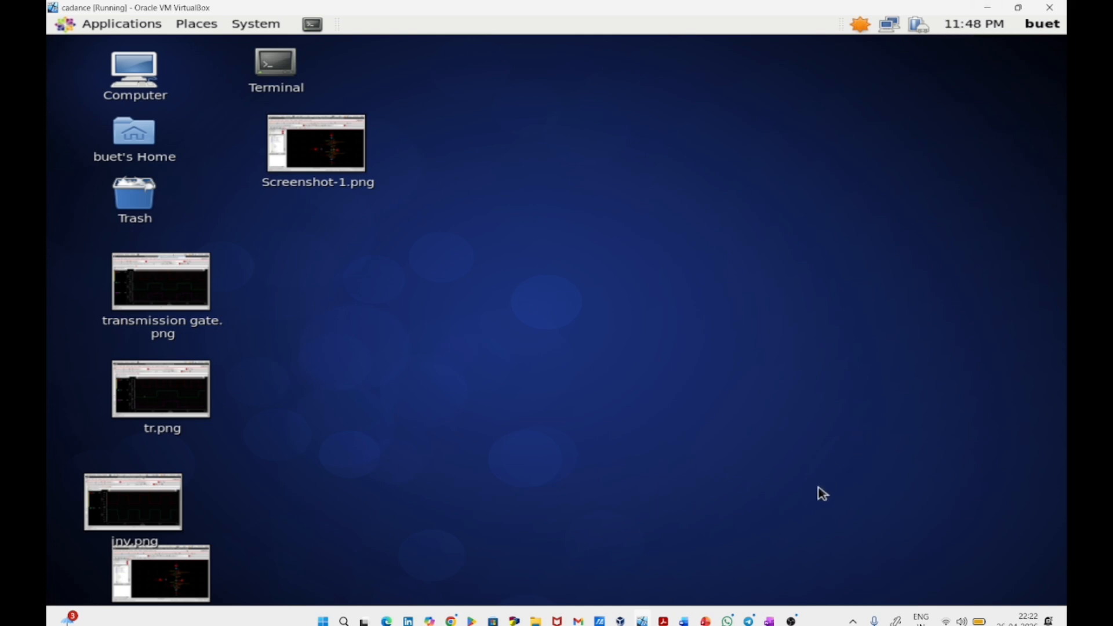
Switch to OneNote and handwrite the underlined page title "CMOS VLSI - AND Gate".
mouse_move(769, 618)
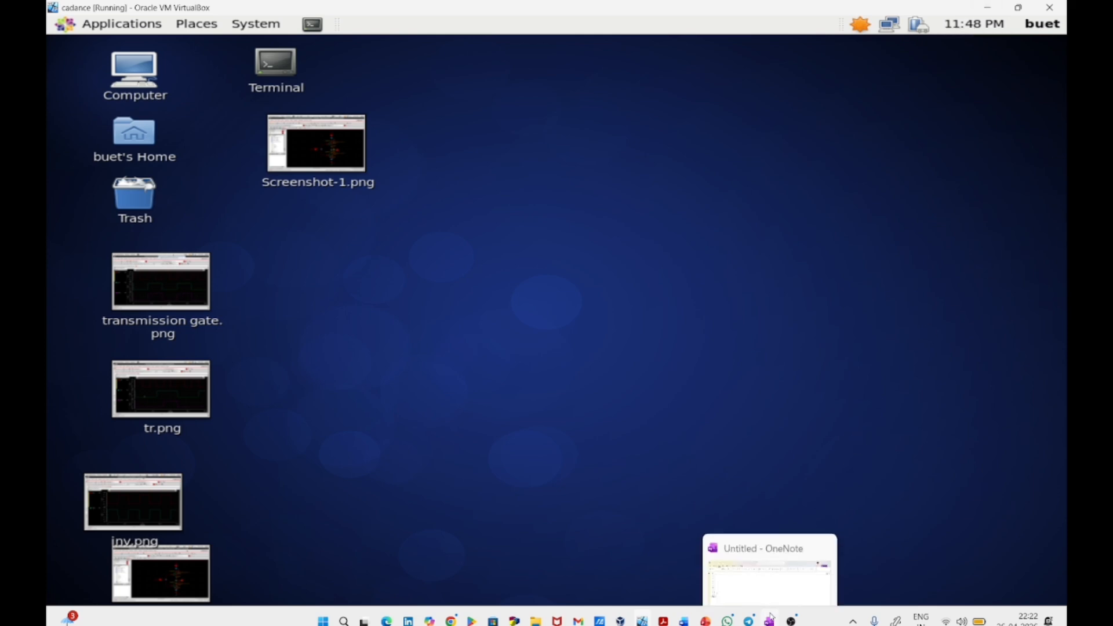
click(780, 579)
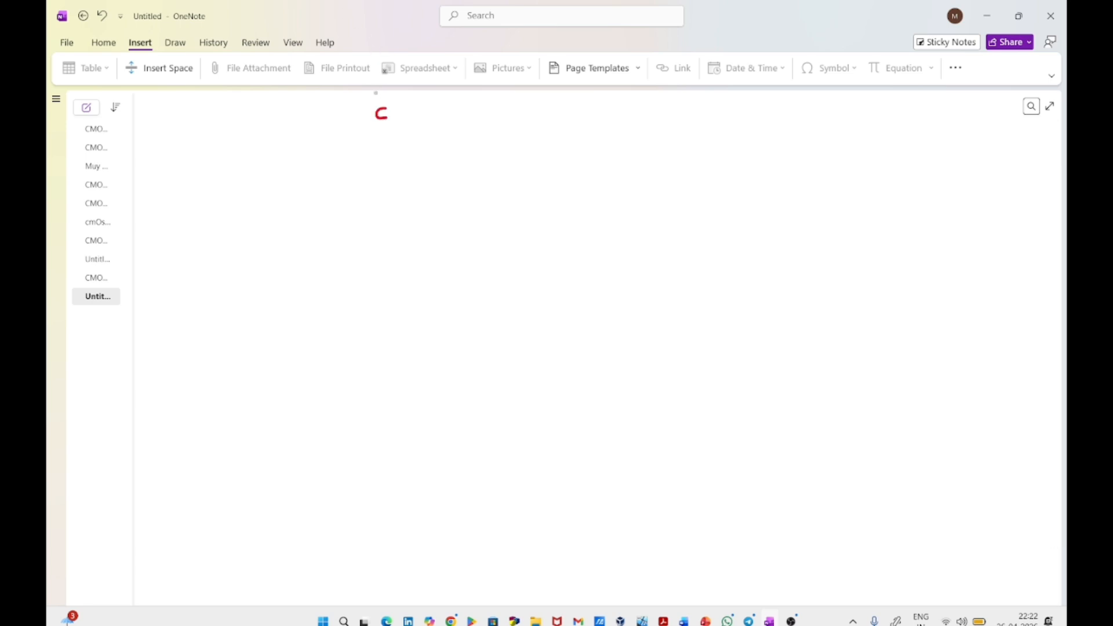
mouse_move(397, 119)
mouse_down()
mouse_move(407, 105)
mouse_move(419, 118)
mouse_up()
mouse_move(427, 104)
mouse_down()
mouse_move(442, 116)
mouse_move(483, 101)
mouse_move(504, 118)
mouse_up()
mouse_move(521, 99)
mouse_down()
mouse_move(538, 98)
mouse_move(529, 118)
mouse_up()
drag(524, 119, 565, 110)
drag(573, 118, 583, 112)
mouse_move(585, 114)
mouse_down()
mouse_move(604, 99)
mouse_move(607, 115)
mouse_up()
drag(607, 100, 607, 117)
mouse_move(643, 100)
mouse_down()
mouse_move(645, 124)
mouse_move(702, 111)
mouse_move(699, 101)
mouse_up()
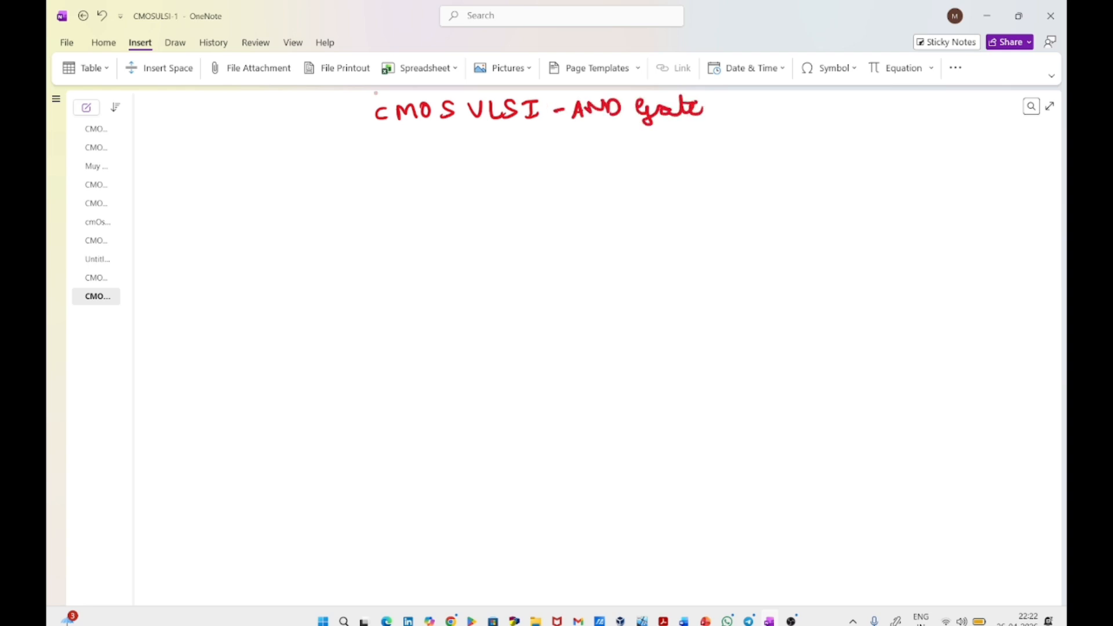
drag(380, 134, 702, 134)
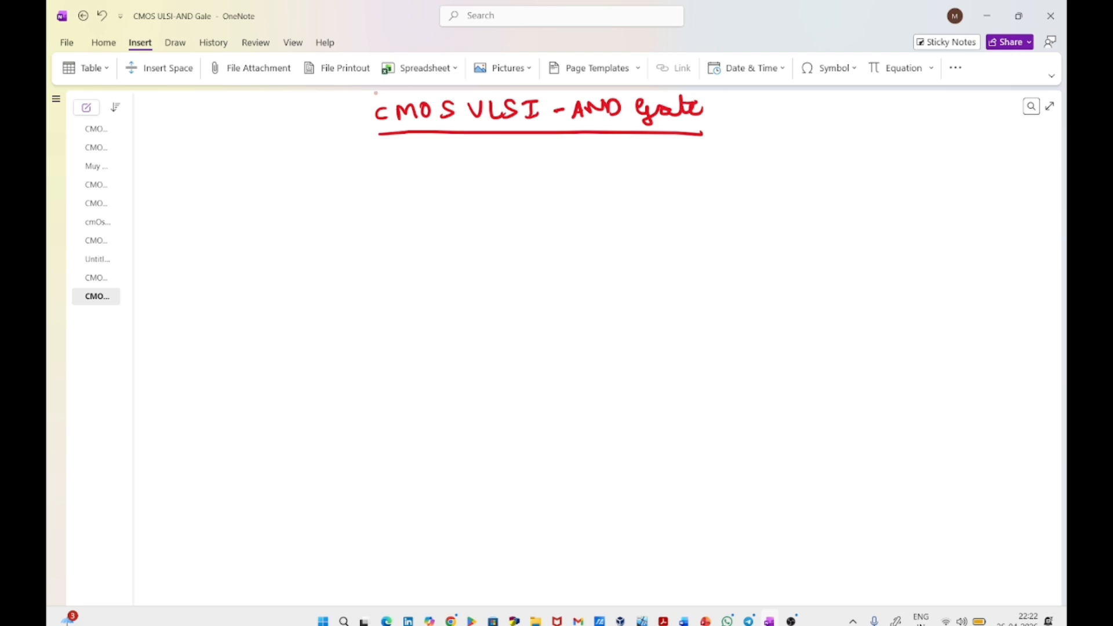
Handwrite the underlined heading "Symbol" and sketch a two-input AND gate symbol with an output line beneath it.
mouse_move(186, 157)
mouse_down()
mouse_move(173, 171)
mouse_move(207, 182)
mouse_move(277, 150)
mouse_move(286, 158)
mouse_up()
drag(160, 186, 274, 172)
drag(232, 248, 298, 243)
drag(231, 270, 301, 265)
mouse_move(296, 223)
mouse_down()
mouse_move(306, 283)
mouse_move(313, 220)
mouse_move(308, 271)
mouse_up()
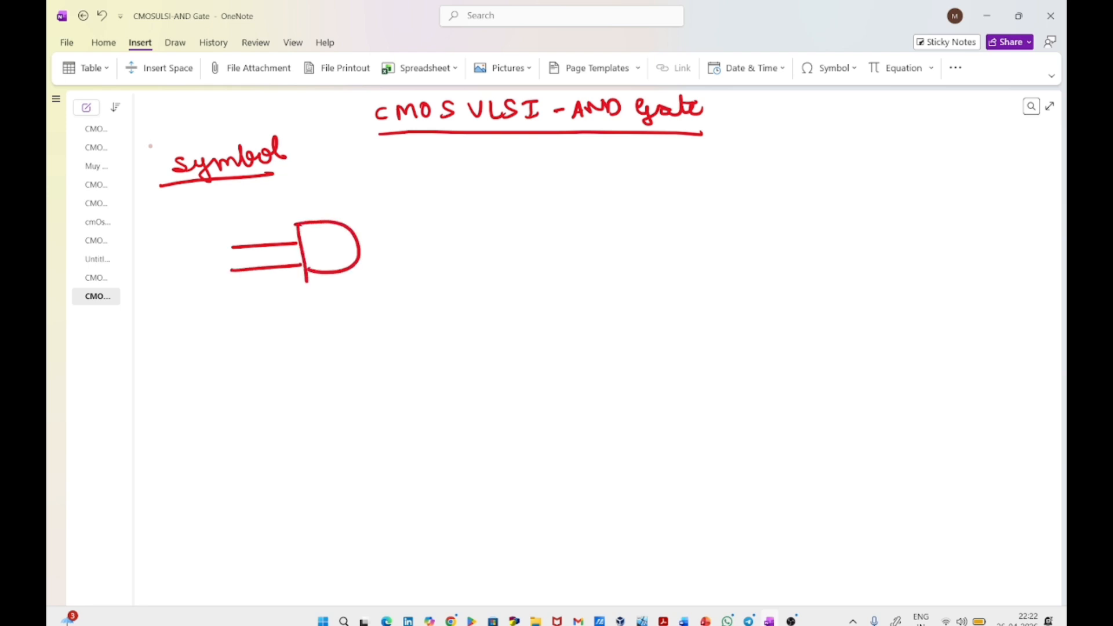
drag(360, 248, 405, 245)
drag(306, 273, 320, 274)
Label the AND gate symbol's inputs A and B and its output y = A.B.
drag(187, 254, 204, 240)
drag(201, 260, 201, 278)
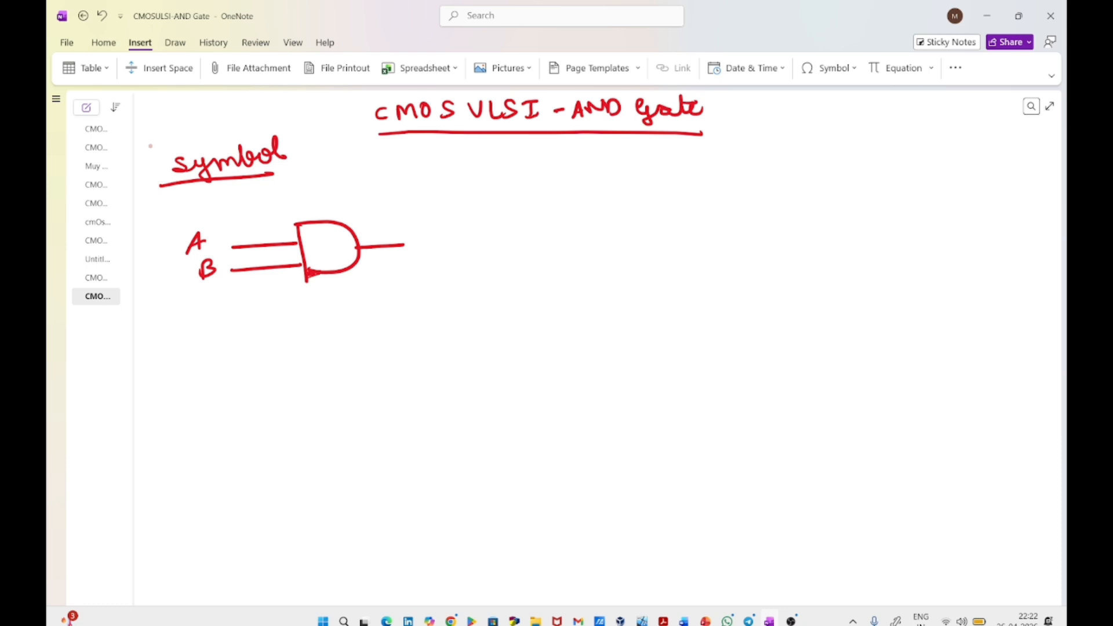
drag(409, 234, 419, 246)
mouse_move(423, 237)
mouse_down()
mouse_move(413, 264)
mouse_move(440, 236)
mouse_up()
drag(429, 244, 483, 236)
click(467, 237)
Handwrite the underlined heading "Truth Table" level with the Symbol heading.
mouse_move(691, 167)
mouse_down()
mouse_move(707, 165)
mouse_move(700, 184)
mouse_up()
drag(706, 180, 753, 169)
mouse_move(755, 164)
mouse_down()
mouse_move(768, 180)
mouse_move(806, 160)
mouse_up()
mouse_move(795, 161)
mouse_down()
mouse_move(797, 177)
mouse_move(832, 174)
mouse_up()
mouse_move(841, 149)
mouse_down()
mouse_move(838, 172)
mouse_move(856, 169)
mouse_up()
drag(700, 188, 837, 184)
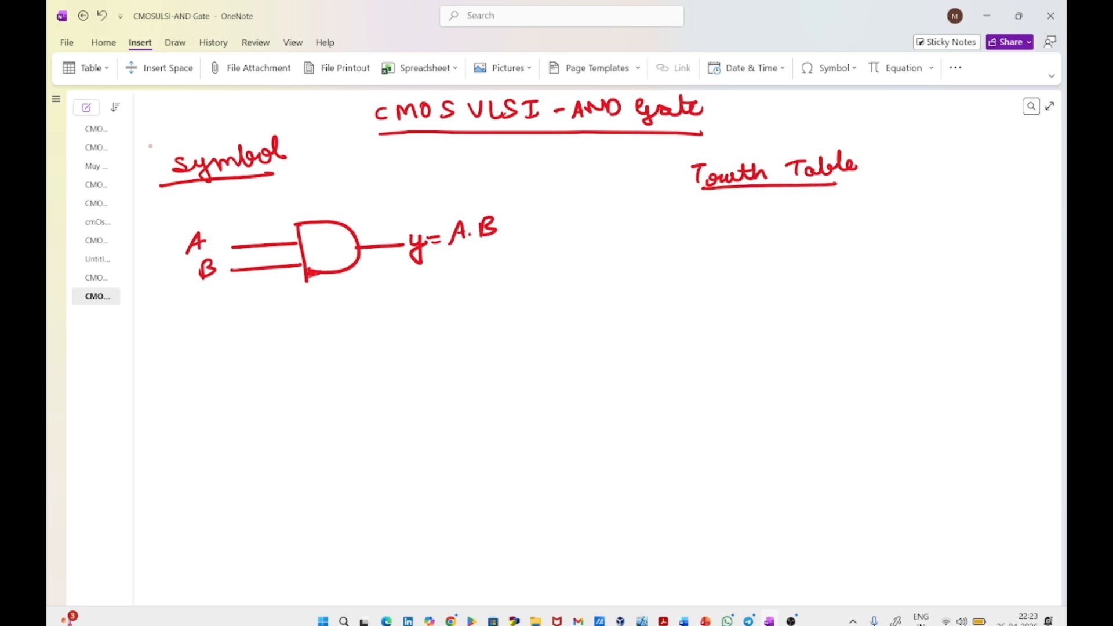
Draw the header row of a three-column truth table with columns A, B and y.
mouse_move(714, 233)
mouse_down()
mouse_move(713, 335)
mouse_move(897, 227)
mouse_up()
mouse_move(731, 253)
mouse_down()
mouse_move(746, 247)
mouse_move(780, 336)
mouse_up()
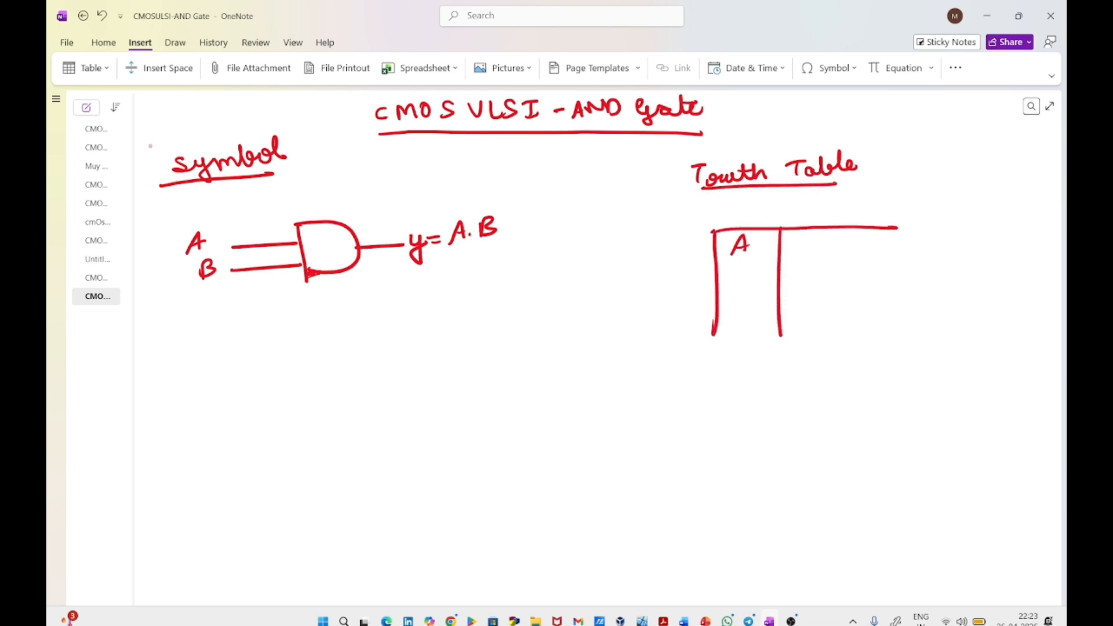
mouse_move(811, 238)
mouse_down()
mouse_move(808, 255)
mouse_move(845, 284)
mouse_move(844, 318)
mouse_up()
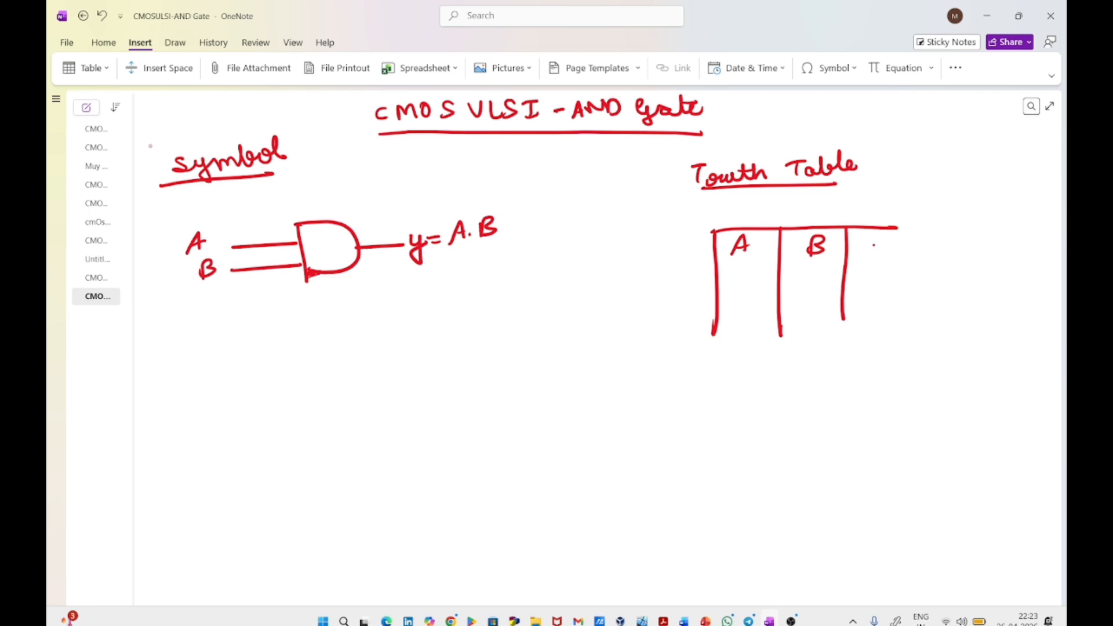
drag(873, 245, 878, 270)
drag(899, 227, 902, 333)
drag(714, 277, 902, 278)
Fill the A and B columns of the truth table with the combinations 00, 01, 10 and 11.
drag(753, 284, 810, 284)
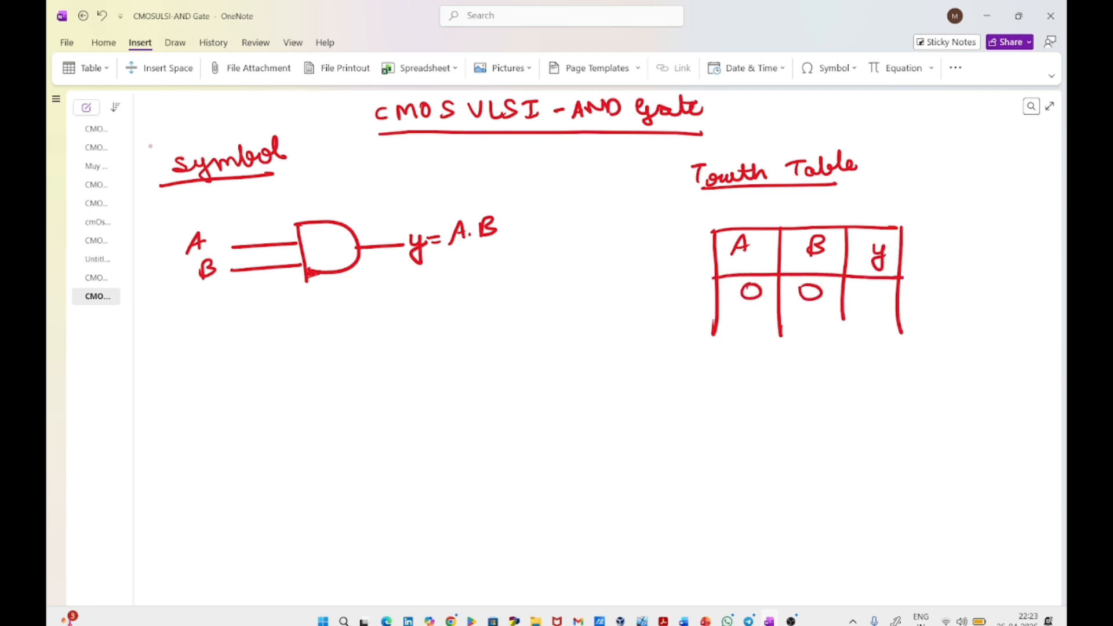
drag(751, 325, 818, 350)
drag(753, 371, 752, 387)
drag(823, 372, 822, 373)
drag(750, 408, 751, 429)
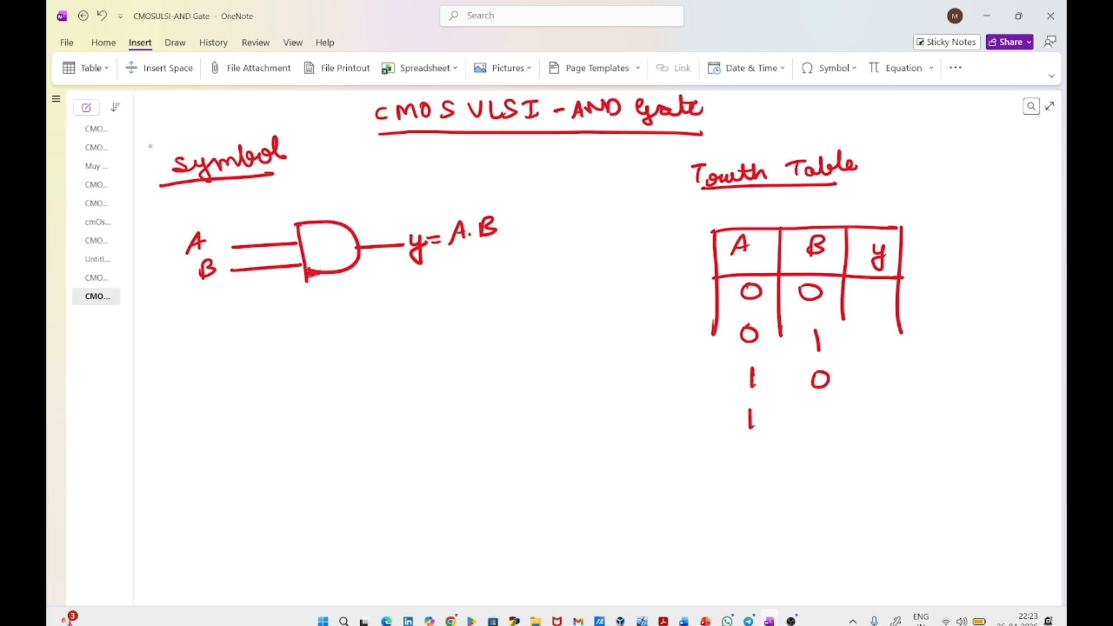
drag(819, 409, 822, 425)
Extend the truth table's vertical lines and draw horizontal lines to enclose all four input rows.
drag(716, 324, 705, 441)
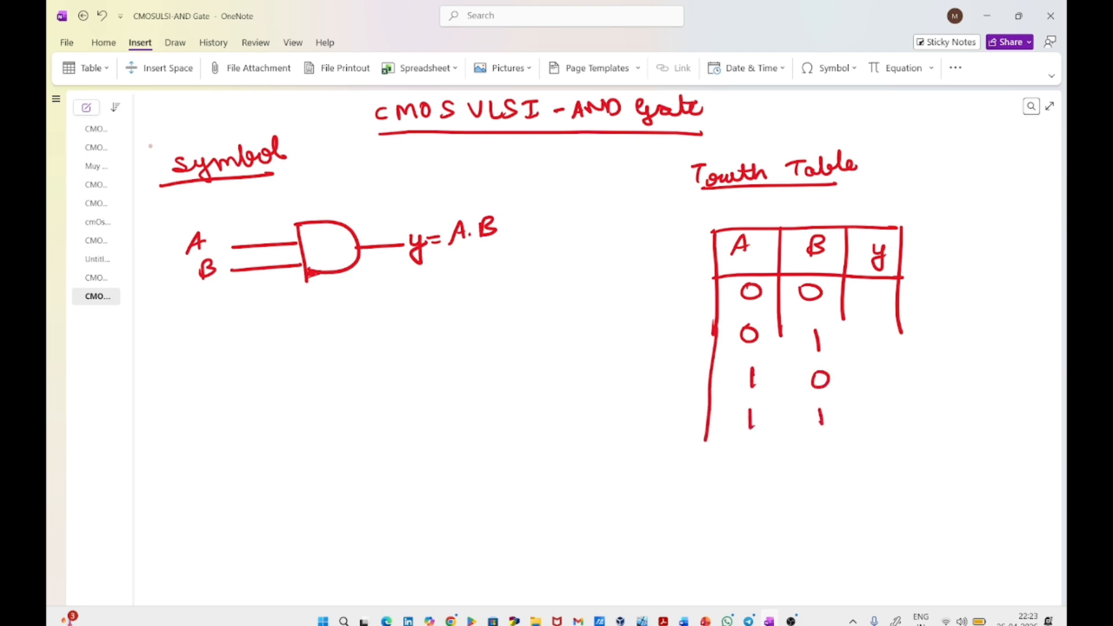
drag(781, 328, 774, 435)
drag(845, 316, 839, 432)
drag(900, 324, 891, 435)
drag(714, 314, 901, 321)
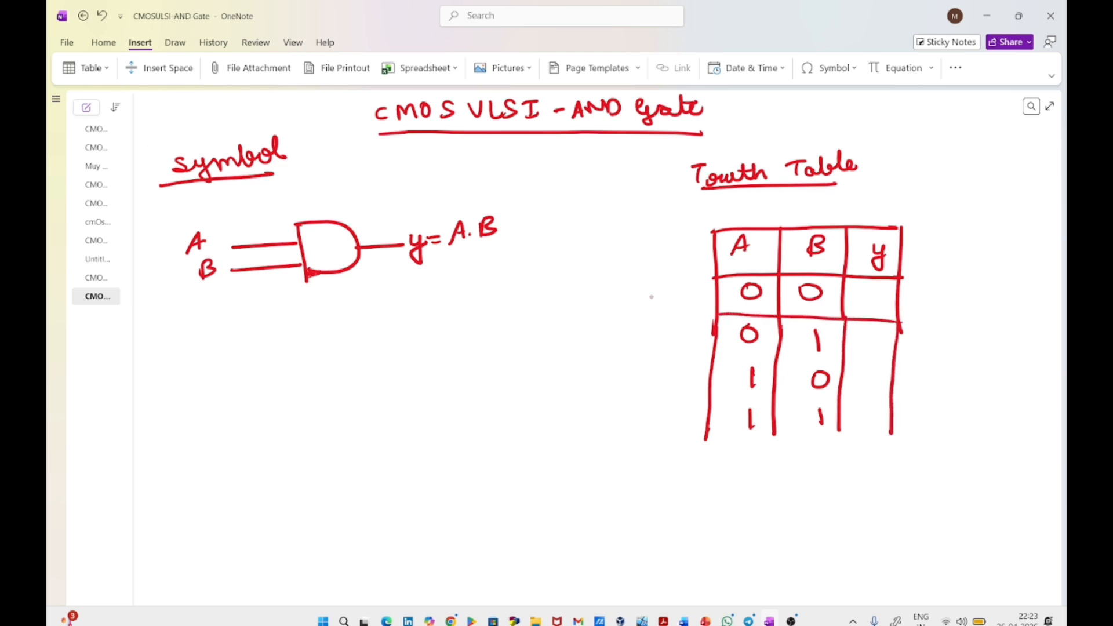
drag(712, 360, 892, 362)
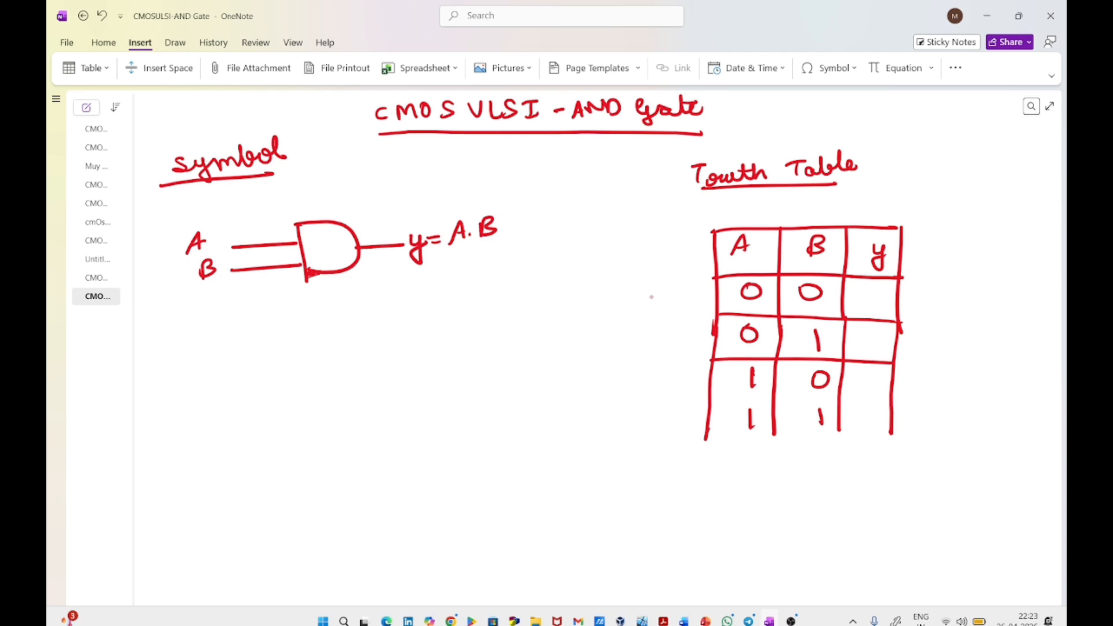
drag(712, 398, 885, 399)
drag(696, 435, 888, 440)
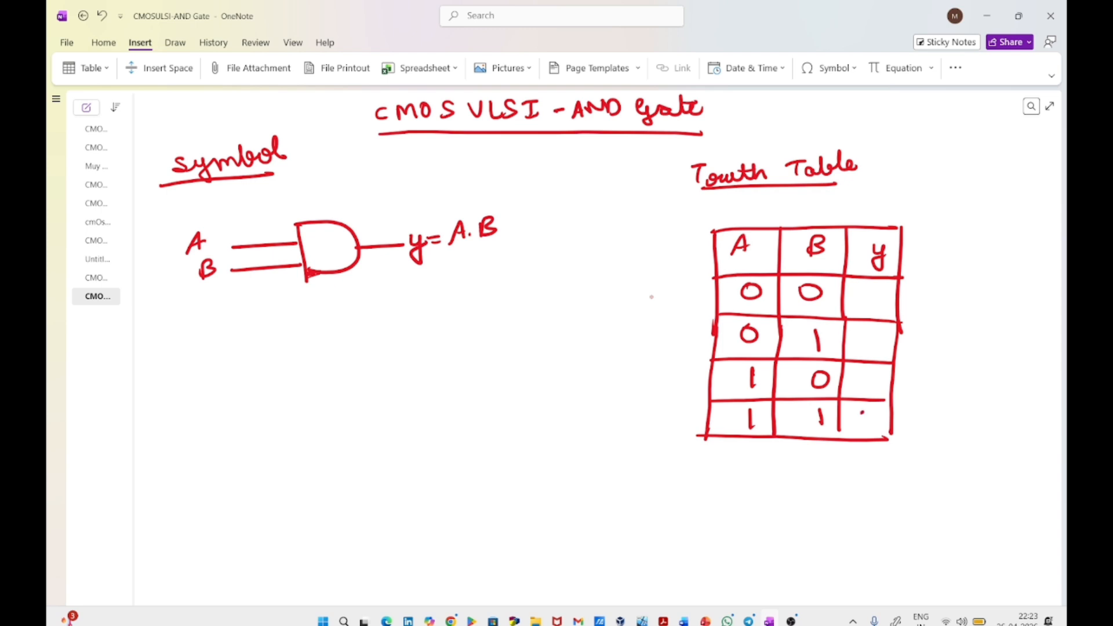
Fill the y column with 1 for the 11 row and 0 for the other three rows.
drag(862, 411, 863, 432)
drag(876, 373, 876, 374)
drag(874, 337, 873, 337)
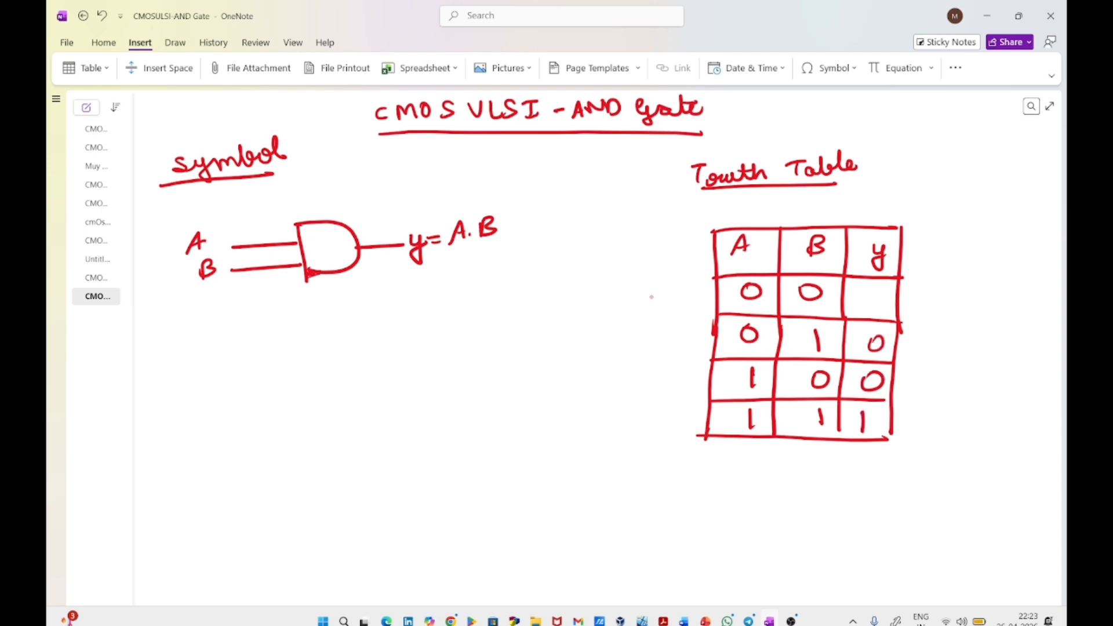
drag(866, 293, 866, 293)
Handwrite the underlined heading "Schematic" in the blank area below the truth table.
scroll(666, 303, down, 10)
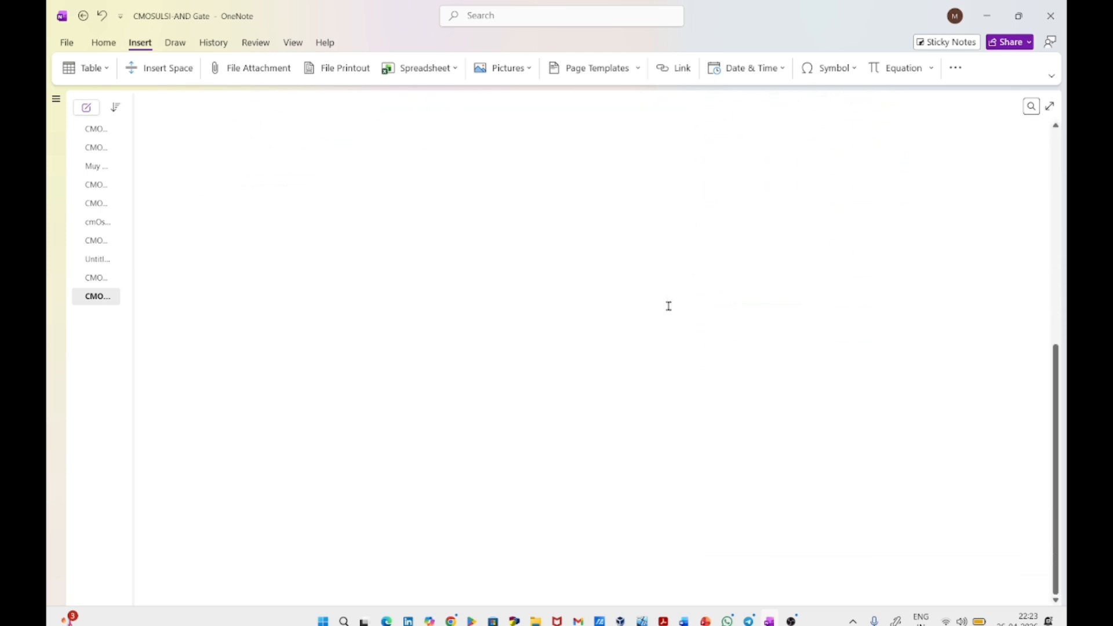
mouse_move(221, 120)
mouse_down()
mouse_move(210, 132)
mouse_move(329, 128)
mouse_up()
drag(207, 150, 329, 137)
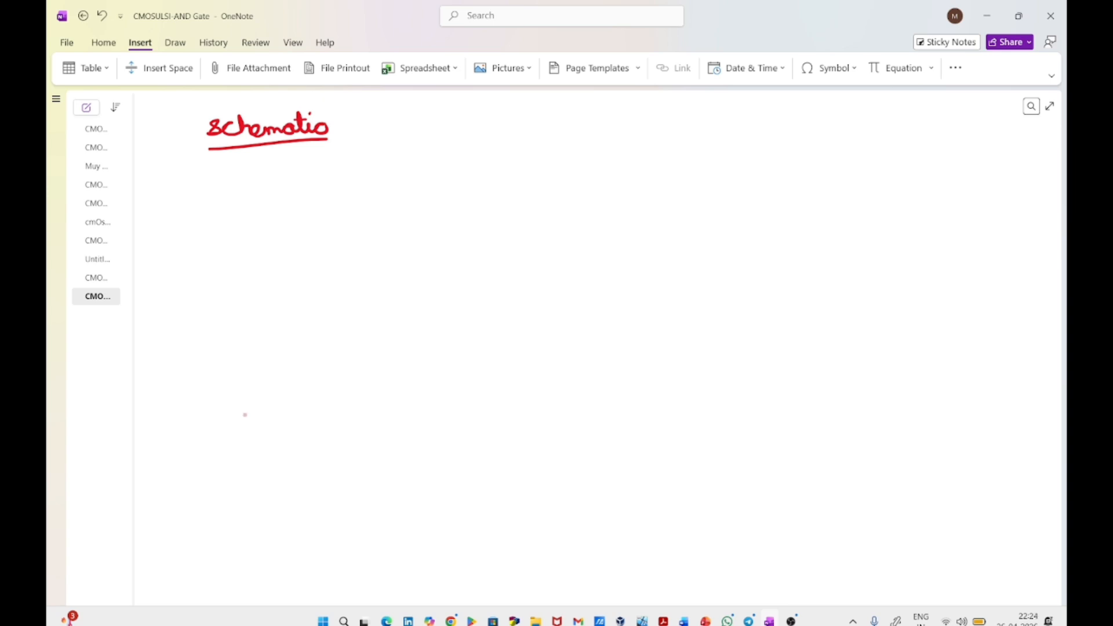
Sketch two series NMOS transistors with gate inputs A and B, ending in a ground symbol.
mouse_move(328, 387)
mouse_down()
mouse_move(333, 412)
mouse_move(297, 419)
mouse_move(335, 451)
mouse_move(341, 486)
mouse_move(312, 526)
mouse_move(347, 517)
mouse_move(353, 549)
mouse_up()
mouse_move(283, 419)
mouse_down()
mouse_move(296, 464)
mouse_move(244, 453)
mouse_move(258, 439)
mouse_up()
drag(291, 494, 294, 525)
drag(290, 512, 242, 524)
mouse_move(246, 497)
mouse_down()
mouse_move(247, 516)
mouse_move(348, 500)
mouse_move(364, 540)
mouse_up()
drag(350, 550, 367, 554)
Tie the substrates of both NMOS transistors to the grounded source, label them Sub, and add the source arrow.
mouse_move(359, 494)
mouse_down()
mouse_move(353, 506)
mouse_move(384, 497)
mouse_up()
mouse_move(307, 444)
mouse_down()
mouse_move(378, 428)
mouse_move(374, 515)
mouse_move(350, 521)
mouse_up()
mouse_move(436, 483)
mouse_down()
mouse_move(426, 496)
mouse_move(451, 491)
mouse_up()
drag(453, 474, 458, 493)
drag(322, 457, 332, 462)
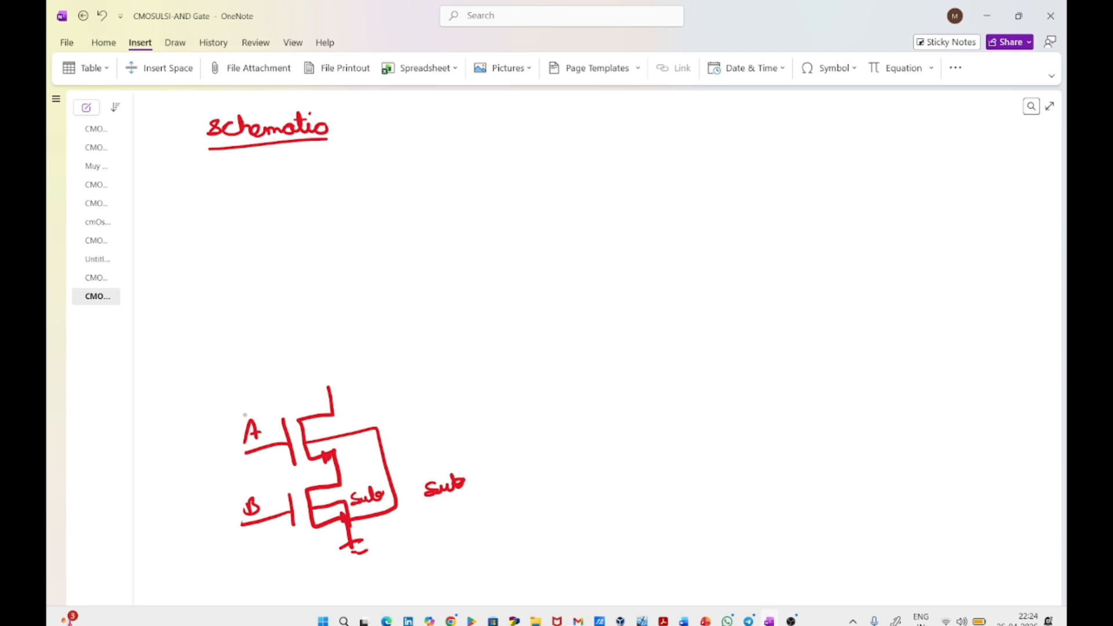
Label the gate, source and drain terminals of both NMOS transistors G, S and D.
mouse_move(277, 423)
mouse_down()
mouse_move(270, 438)
mouse_move(283, 430)
mouse_up()
mouse_move(284, 492)
mouse_down()
mouse_move(276, 505)
mouse_move(289, 499)
mouse_up()
drag(374, 528, 368, 540)
mouse_move(347, 473)
mouse_down()
mouse_move(355, 481)
mouse_move(343, 468)
mouse_up()
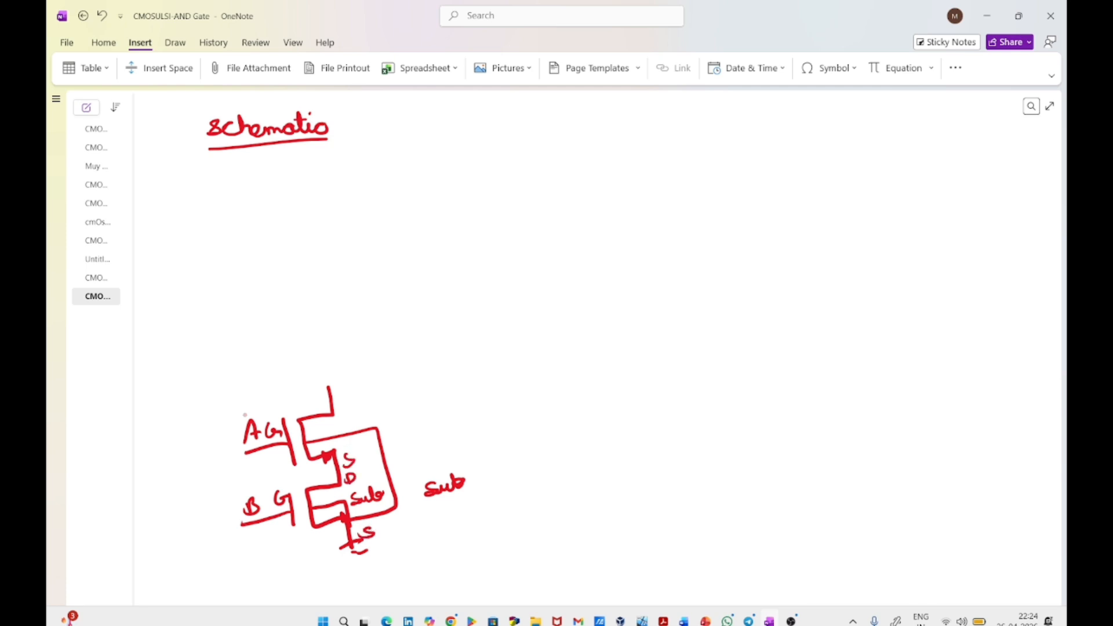
mouse_move(347, 398)
mouse_down()
mouse_move(343, 409)
mouse_move(350, 401)
mouse_up()
Draw a horizontal node above the NMOS pair and sketch two parallel PMOS transistor channels rising from its ends.
drag(324, 354, 331, 394)
drag(227, 368, 445, 348)
mouse_move(225, 270)
mouse_down()
mouse_move(230, 301)
mouse_move(187, 336)
mouse_move(224, 370)
mouse_up()
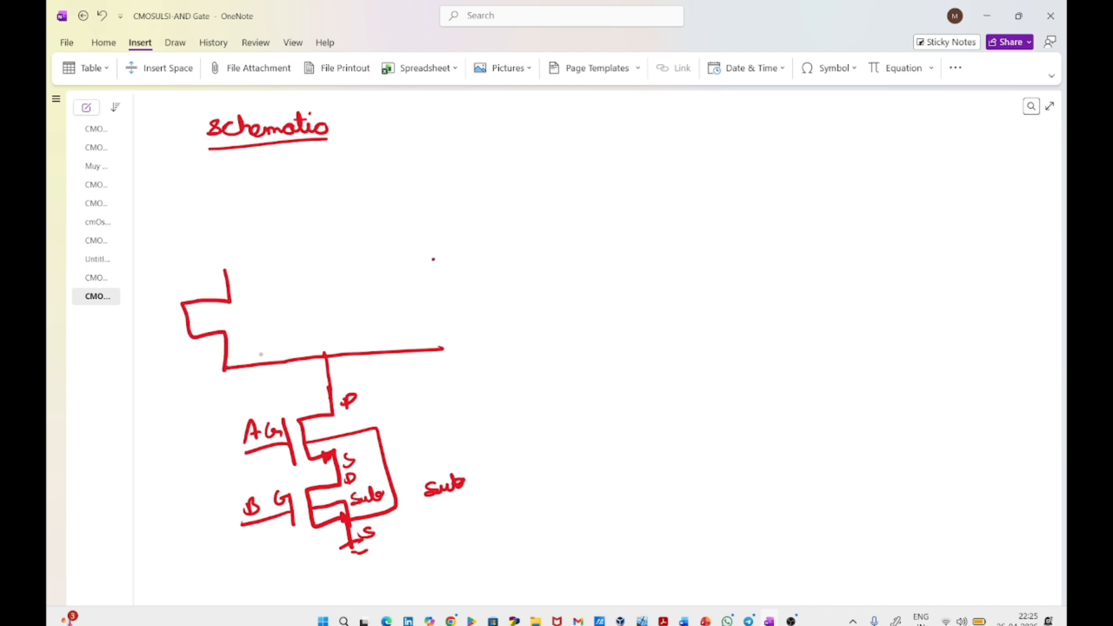
mouse_move(433, 259)
mouse_down()
mouse_move(394, 282)
mouse_move(438, 350)
mouse_up()
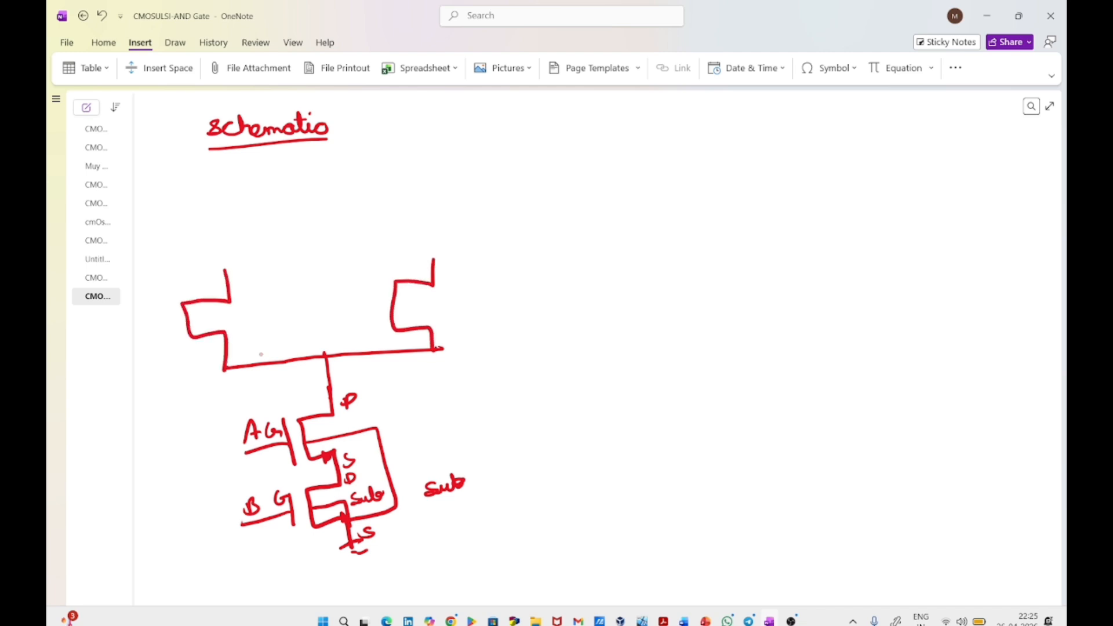
Add gates to the two parallel PMOS transistors, with inputs A and B, and label both gates G.
mouse_move(172, 307)
mouse_down()
mouse_move(185, 346)
mouse_move(177, 322)
mouse_move(160, 322)
mouse_move(171, 308)
mouse_up()
drag(380, 288, 378, 322)
drag(377, 309, 345, 307)
drag(342, 288, 346, 306)
drag(173, 336, 179, 348)
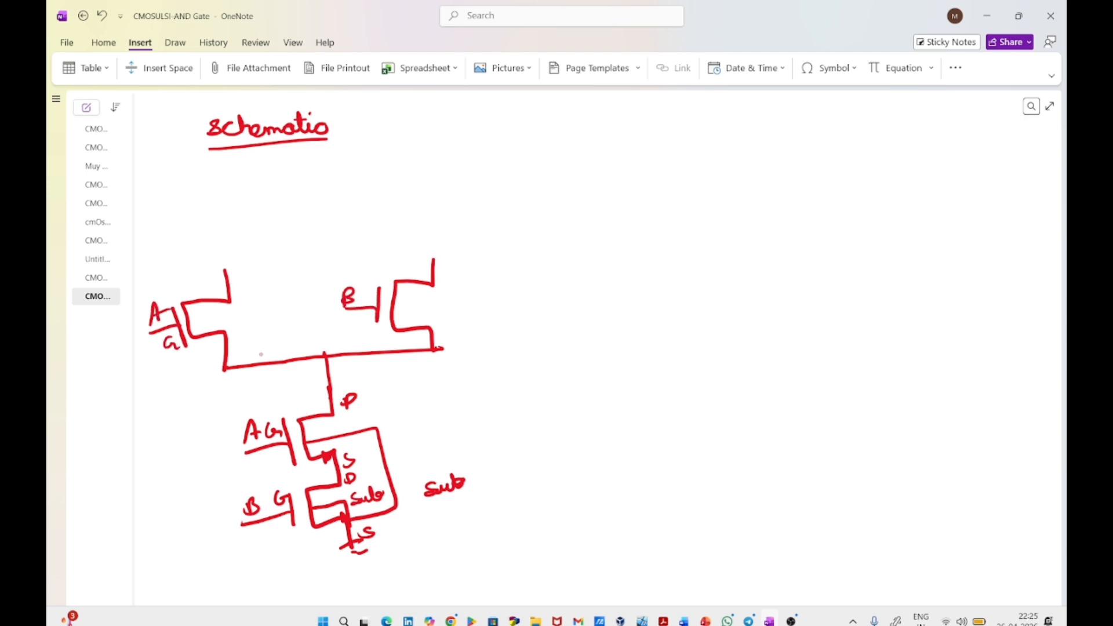
drag(353, 323, 359, 329)
Draw the substrate connections and arrows on both parallel PMOS transistors and label them Sub.
mouse_move(191, 319)
mouse_down()
mouse_move(241, 320)
mouse_move(266, 303)
mouse_up()
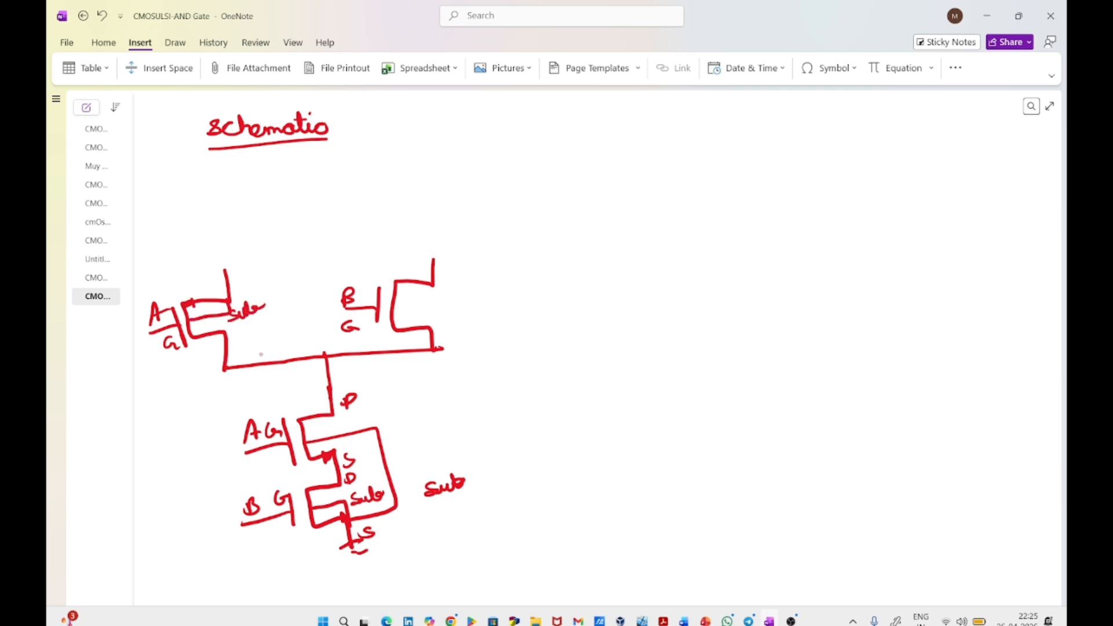
drag(403, 283, 436, 309)
mouse_move(451, 296)
mouse_down()
mouse_move(456, 307)
mouse_move(488, 296)
mouse_up()
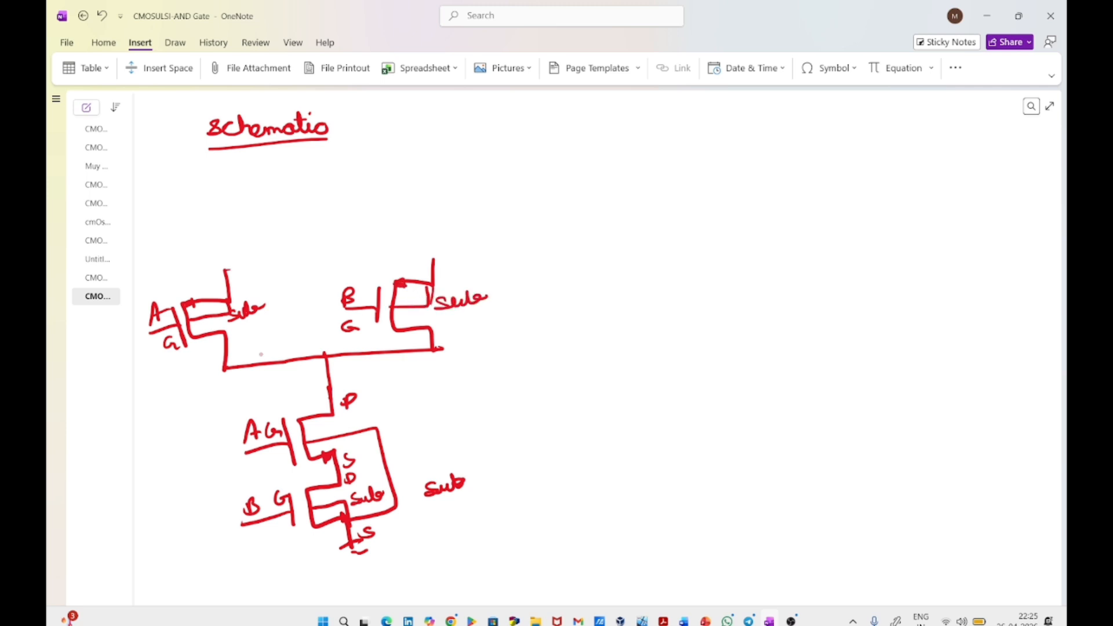
Join the tops of the parallel PMOS transistors to a VDD supply and label their sources S and drains D.
drag(225, 269, 434, 259)
mouse_move(314, 260)
mouse_down()
mouse_move(314, 232)
mouse_move(363, 231)
mouse_up()
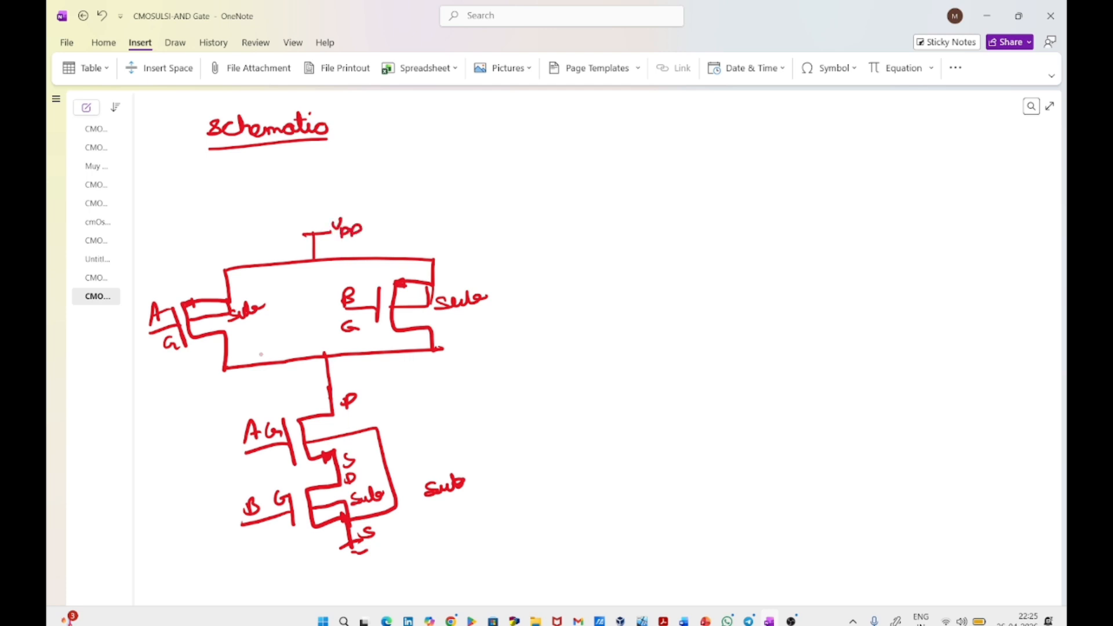
drag(257, 276, 241, 289)
drag(444, 271, 437, 280)
drag(236, 344, 238, 354)
drag(445, 331, 446, 340)
Label the common node D and run a wire from it that branches to the two gates of an output inverter.
mouse_move(337, 361)
mouse_down()
mouse_move(398, 377)
mouse_move(524, 372)
mouse_up()
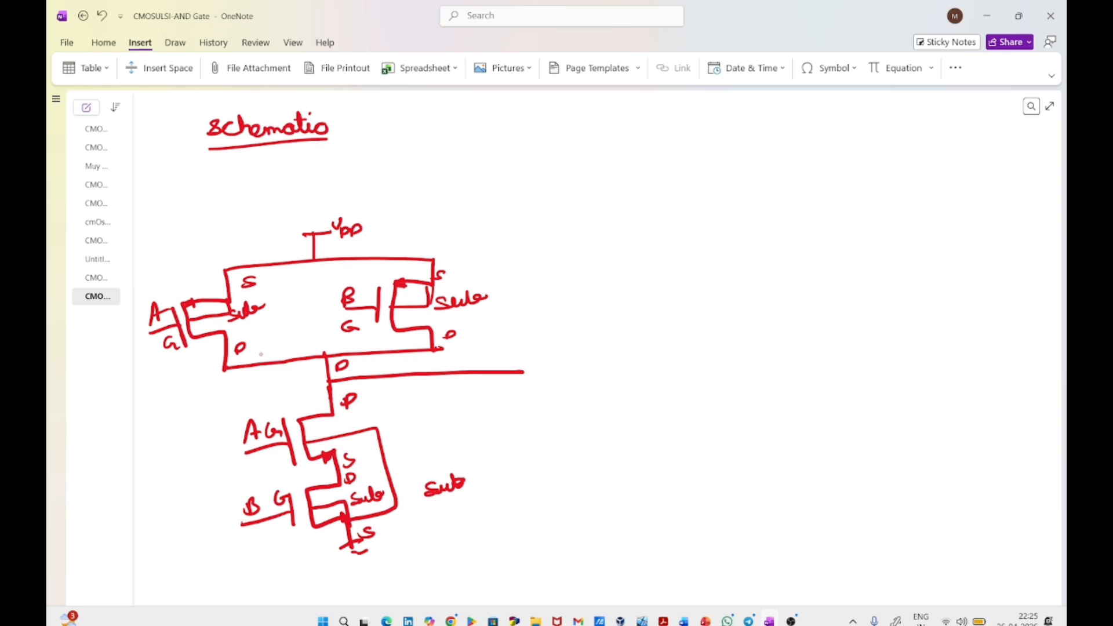
mouse_move(518, 331)
mouse_down()
mouse_move(534, 432)
mouse_move(565, 323)
mouse_move(583, 320)
mouse_up()
drag(576, 301, 591, 358)
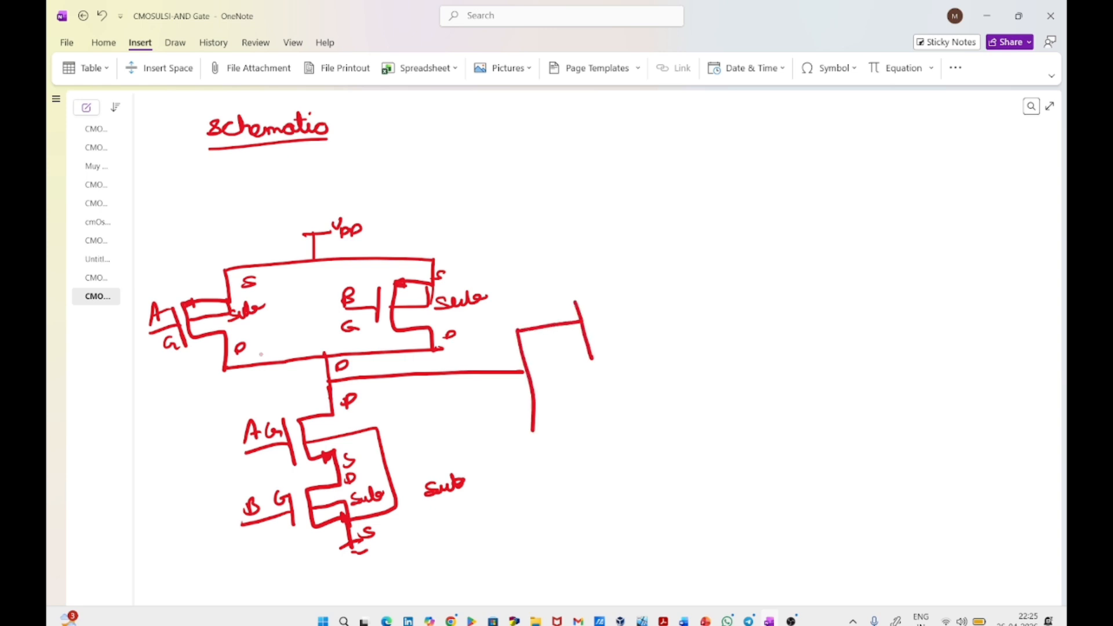
mouse_move(532, 430)
mouse_down()
mouse_move(536, 458)
mouse_move(596, 447)
mouse_move(603, 478)
mouse_up()
Draw the inverter's two transistor channels in series down to ground and label both ground symbols in the schematic gnd.
mouse_move(596, 297)
mouse_down()
mouse_move(648, 289)
mouse_move(611, 352)
mouse_move(656, 344)
mouse_up()
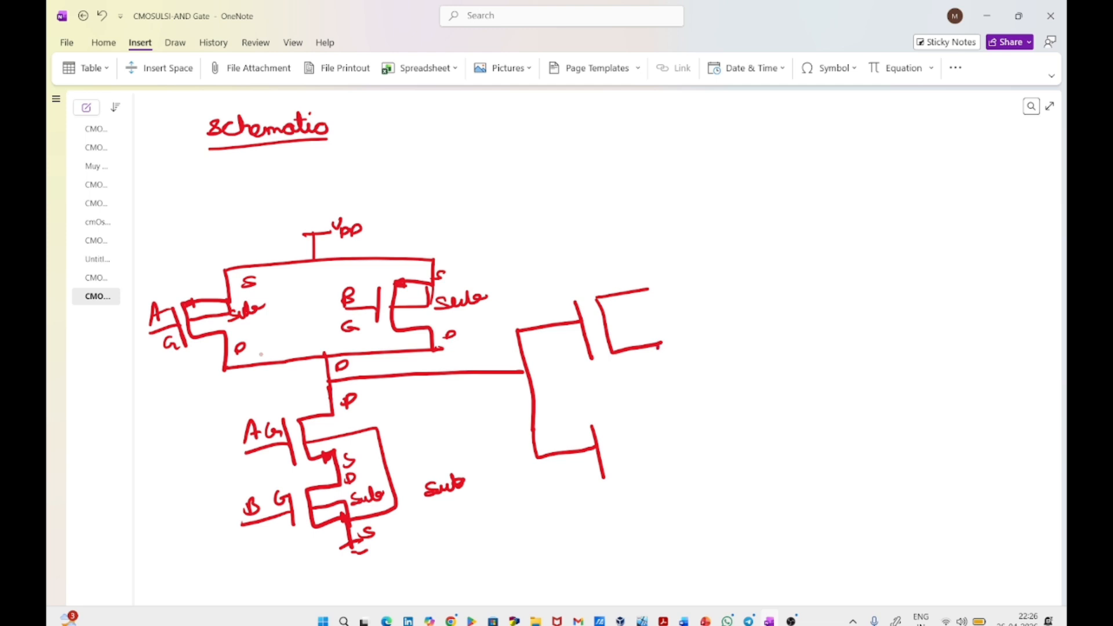
mouse_move(660, 343)
mouse_down()
mouse_move(620, 405)
mouse_move(637, 464)
mouse_move(679, 500)
mouse_up()
drag(666, 502, 751, 479)
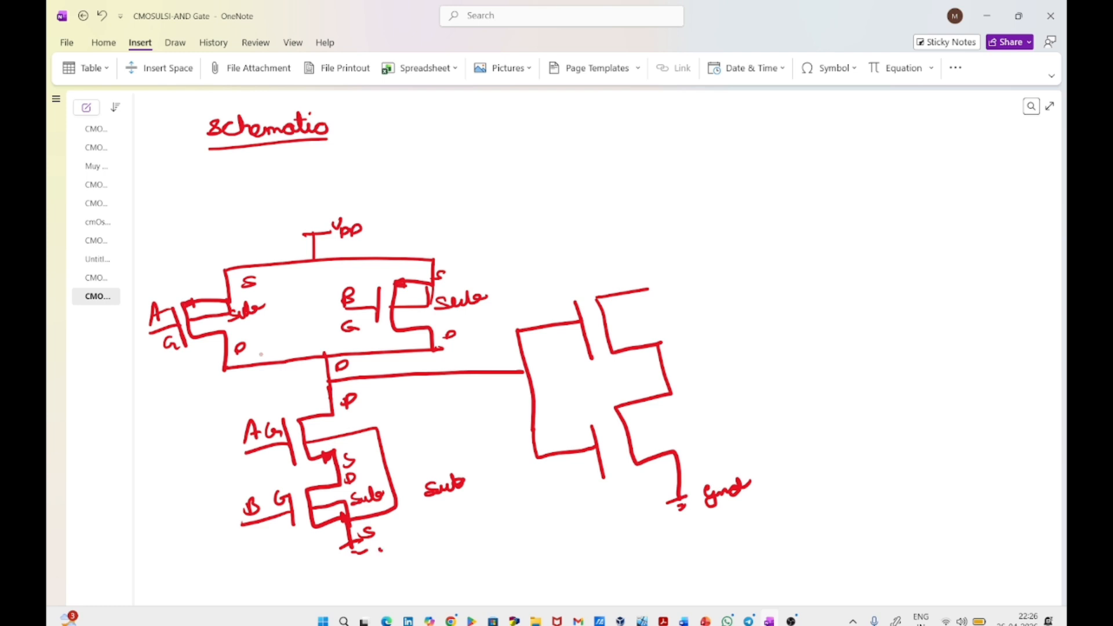
mouse_move(382, 546)
mouse_down()
mouse_move(385, 566)
mouse_move(436, 532)
mouse_up()
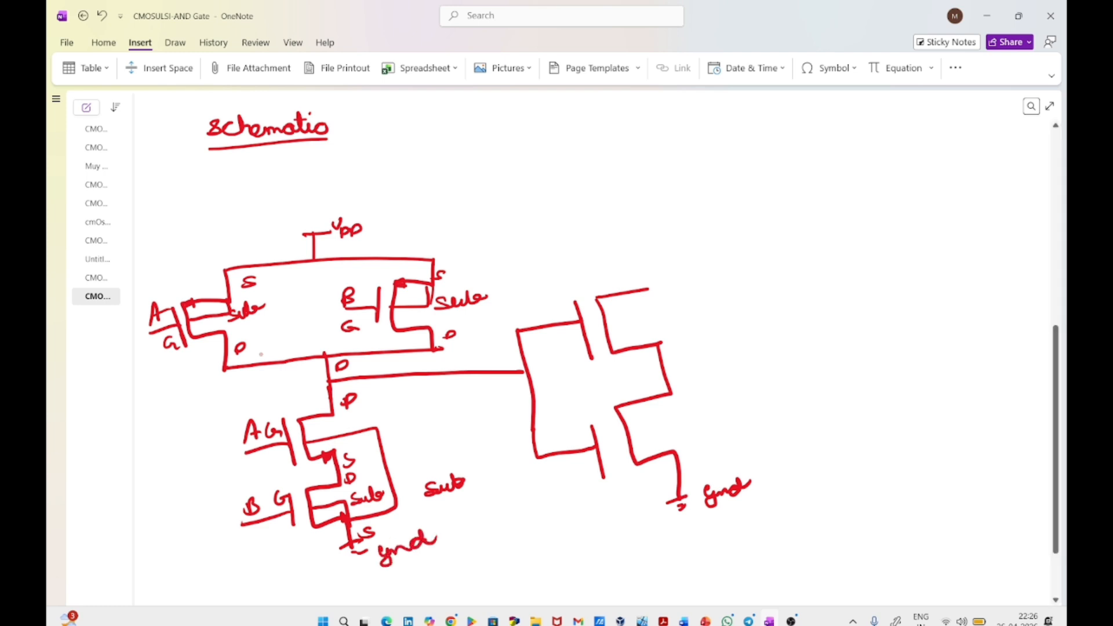
Draw the inverter's output wire with both drains labelled D, and tie each transistor's substrate to its source with the label Sub.
drag(670, 349, 671, 360)
mouse_move(671, 346)
mouse_down()
mouse_move(687, 375)
mouse_move(809, 351)
mouse_up()
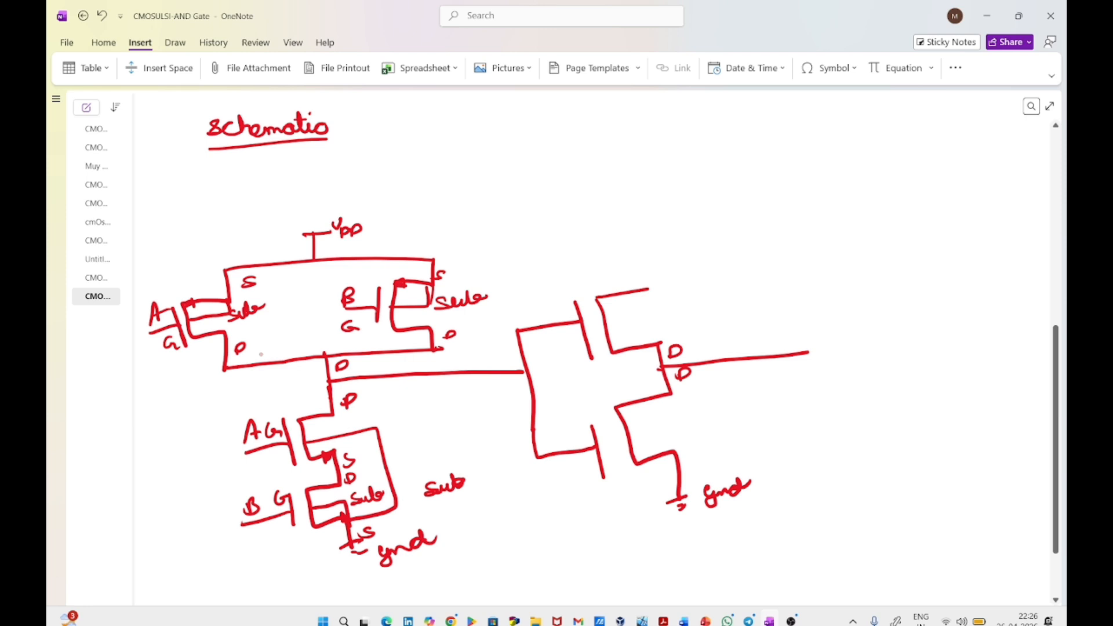
mouse_move(631, 432)
mouse_down()
mouse_move(676, 439)
mouse_move(677, 458)
mouse_up()
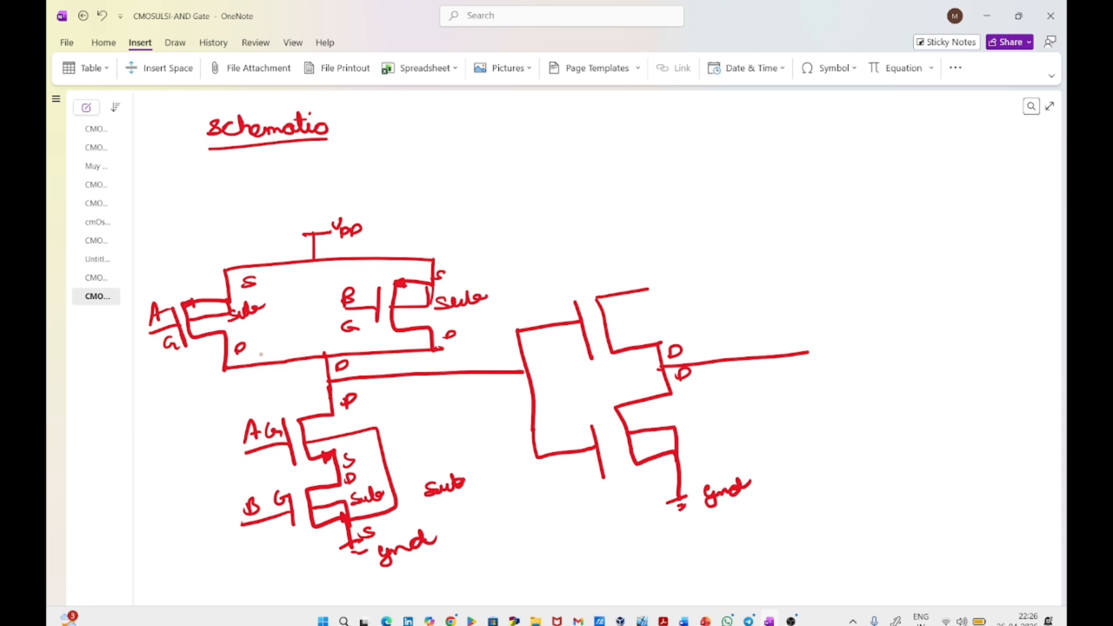
mouse_move(608, 330)
mouse_down()
mouse_move(652, 313)
mouse_move(648, 288)
mouse_up()
drag(670, 304, 695, 315)
mouse_move(693, 295)
mouse_down()
mouse_move(705, 309)
mouse_move(711, 300)
mouse_up()
mouse_move(690, 420)
mouse_down()
mouse_move(685, 431)
mouse_move(729, 418)
mouse_up()
Label both inverter gates G and the lower inverter transistor's source S.
drag(555, 305, 557, 313)
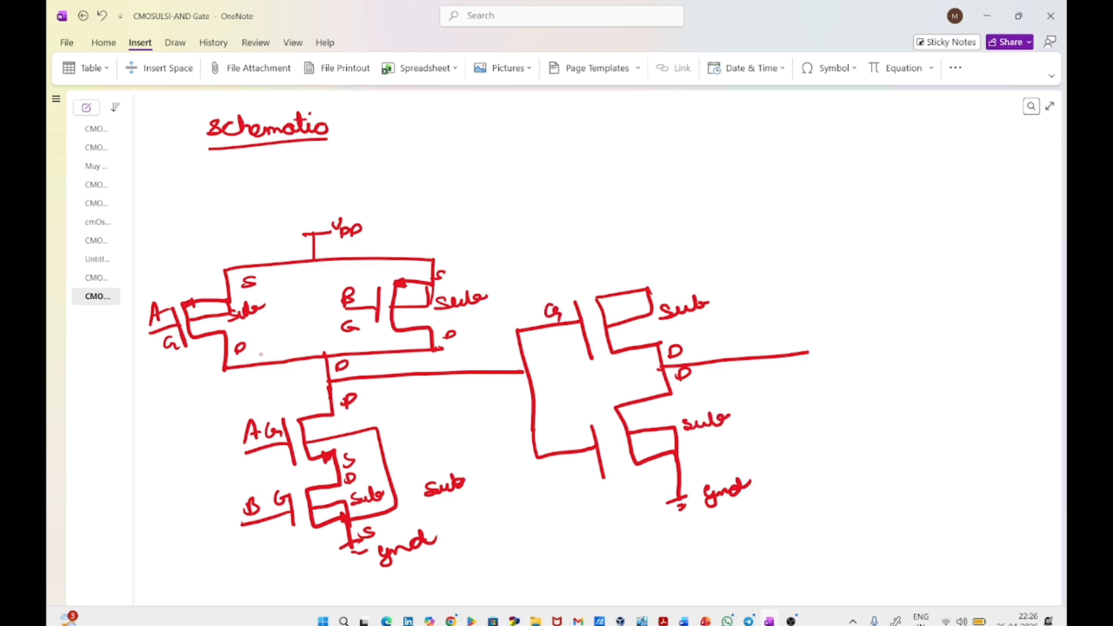
drag(585, 419, 589, 442)
drag(699, 464, 691, 477)
Wire the upper inverter transistor's source to the VDD supply and label the inverter output y=AB.
drag(649, 259, 650, 290)
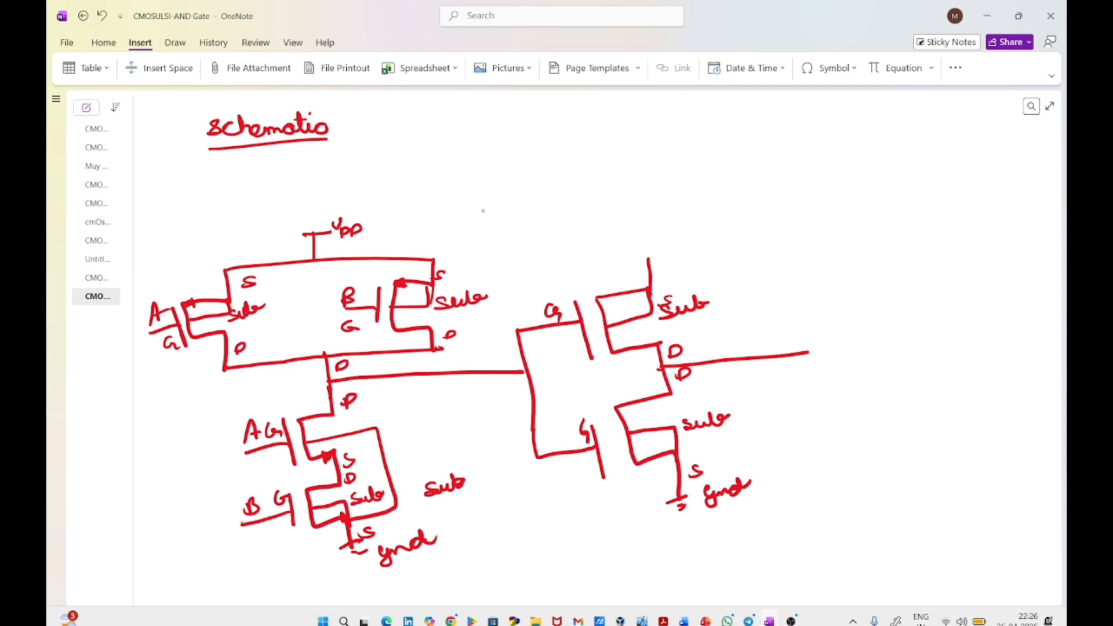
mouse_move(315, 250)
mouse_down()
mouse_move(434, 238)
mouse_move(629, 248)
mouse_up()
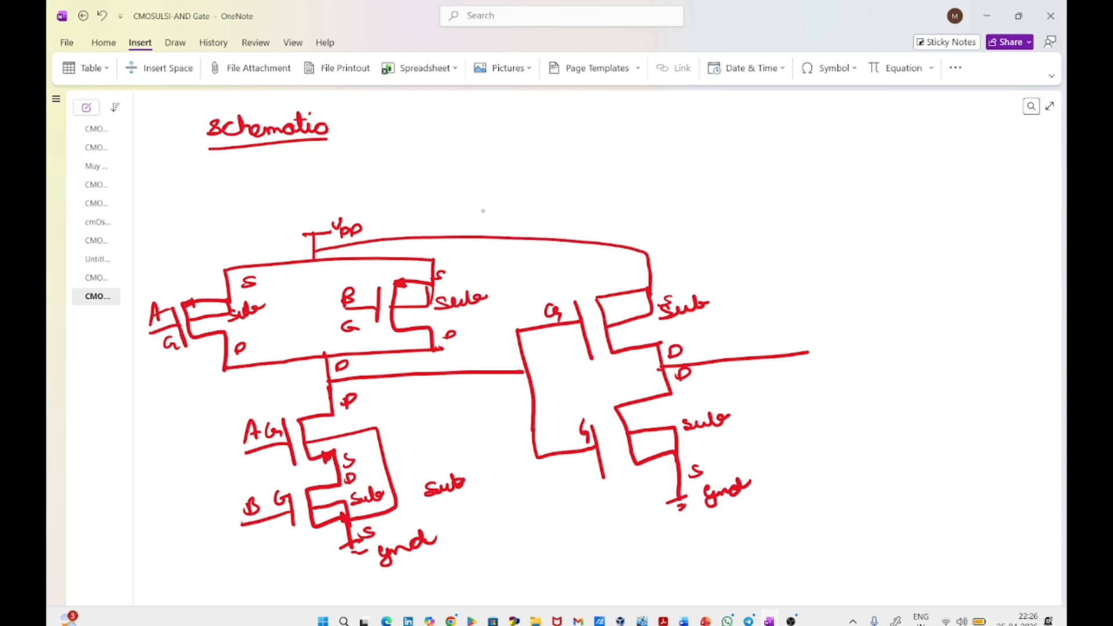
mouse_move(815, 342)
mouse_down()
mouse_move(825, 351)
mouse_move(818, 367)
mouse_up()
drag(833, 348, 846, 354)
drag(851, 360, 892, 341)
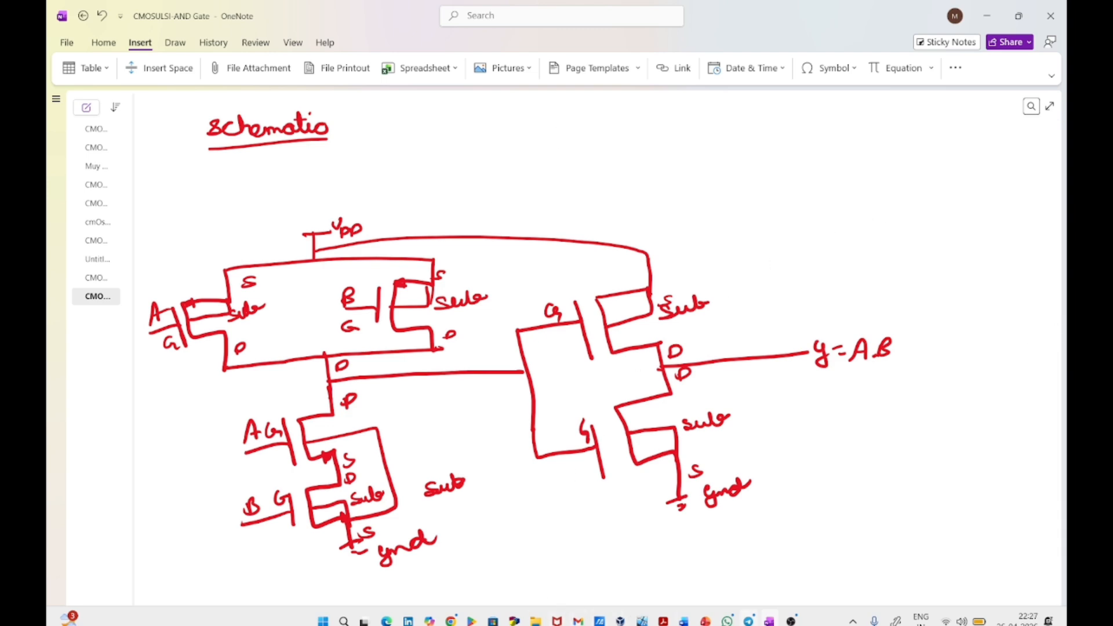
Switch to the cadance virtual machine in VirtualBox and launch Virtuoso from a terminal with virtuoso &.
click(772, 608)
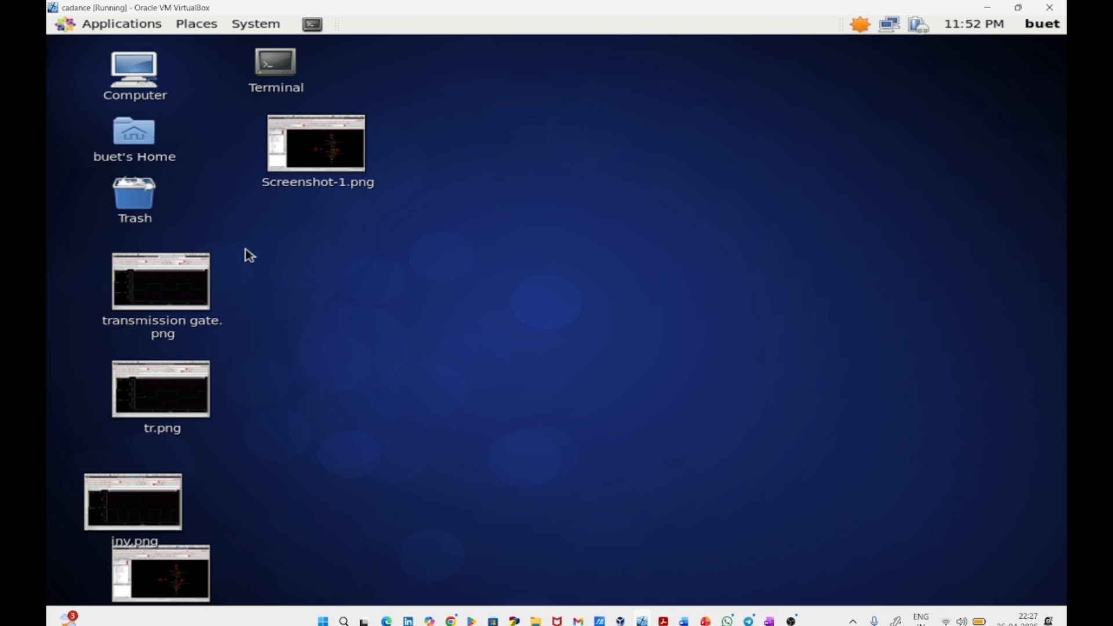
double_click(274, 74)
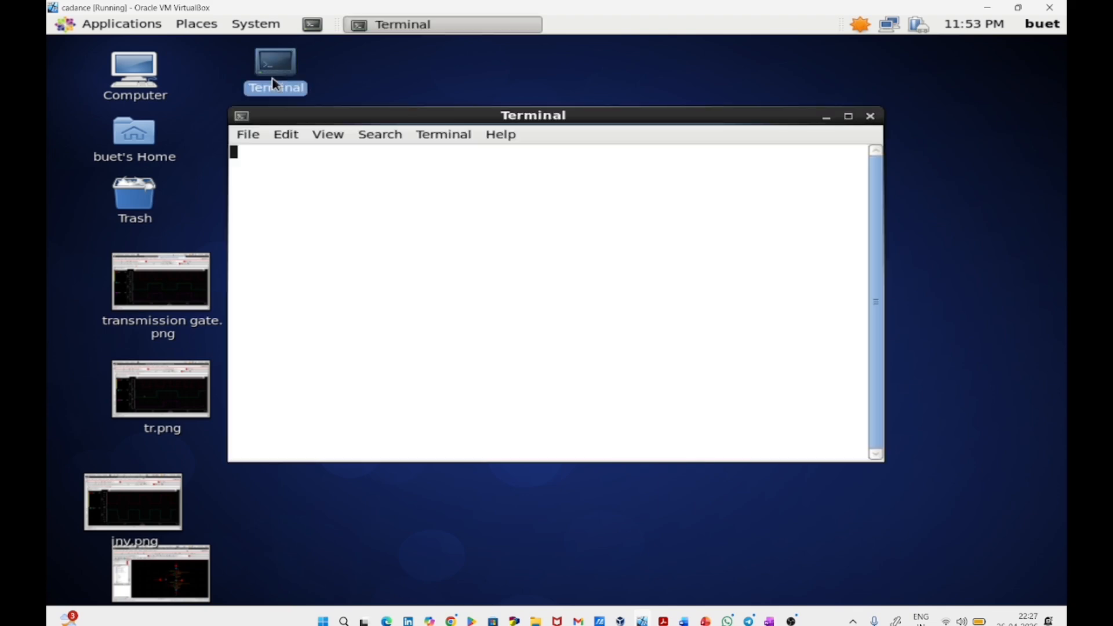
text(virtuoso &)
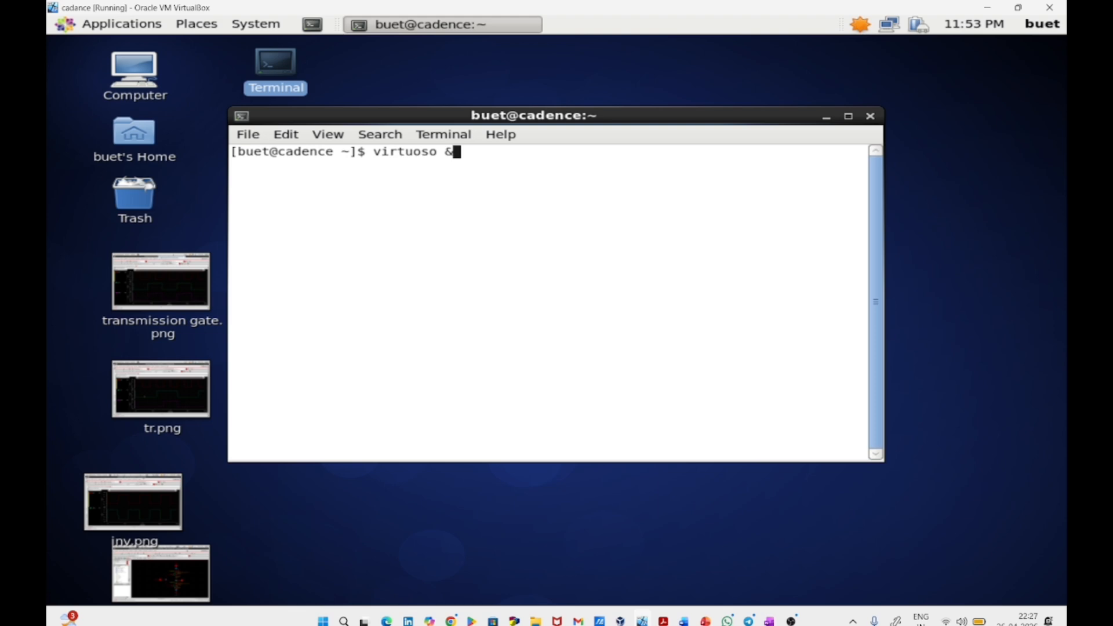
key(Return)
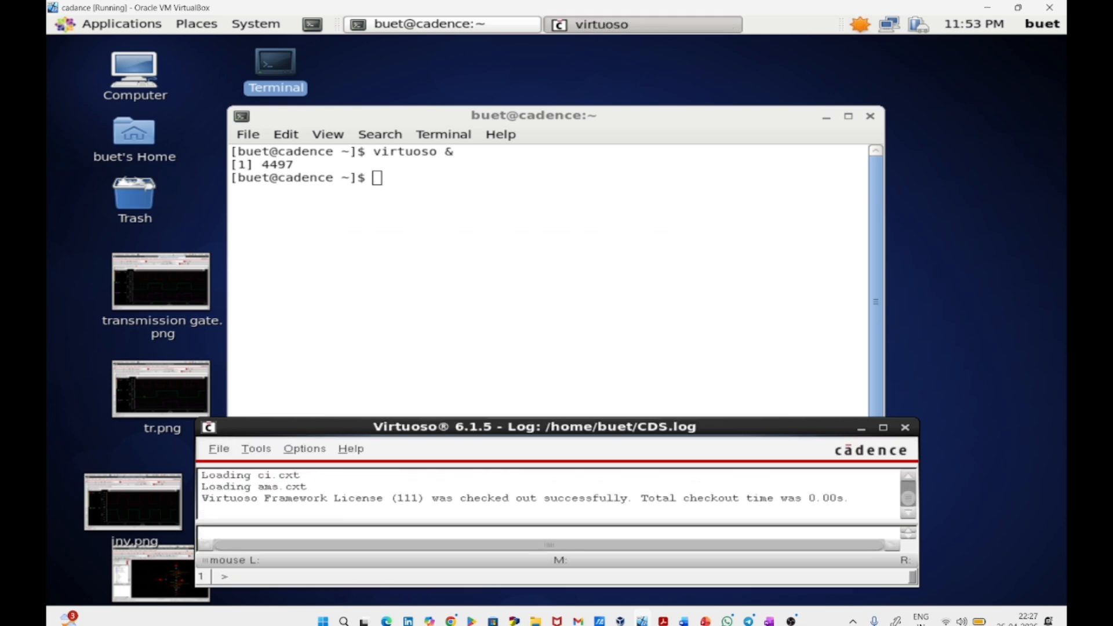
Create a new schematic cellview named AND in the VLSI library.
click(219, 449)
mouse_move(243, 282)
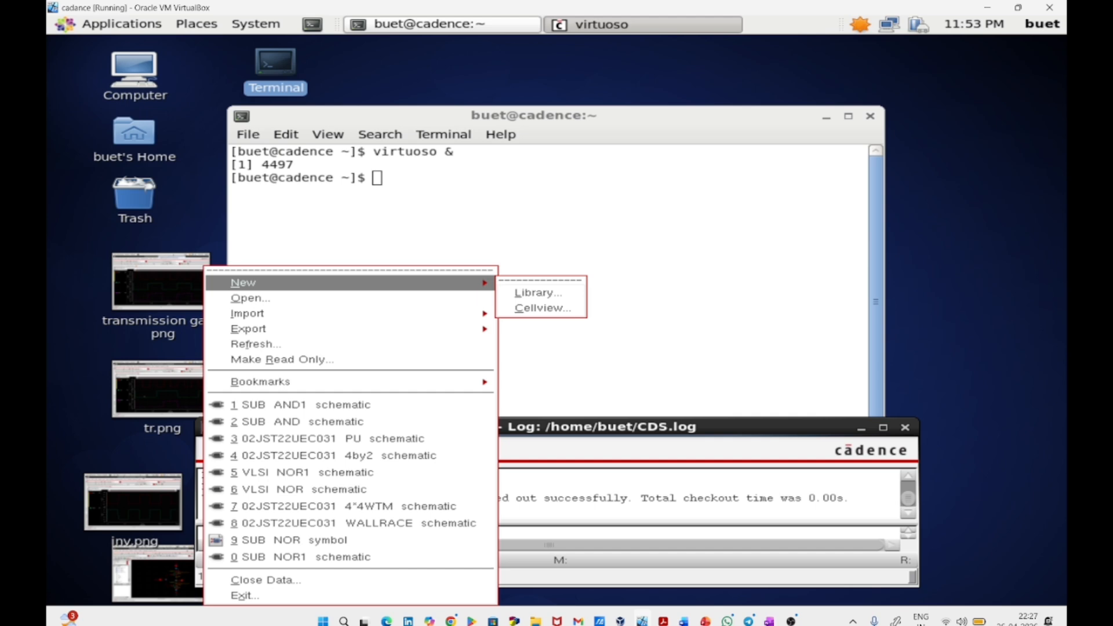
click(532, 310)
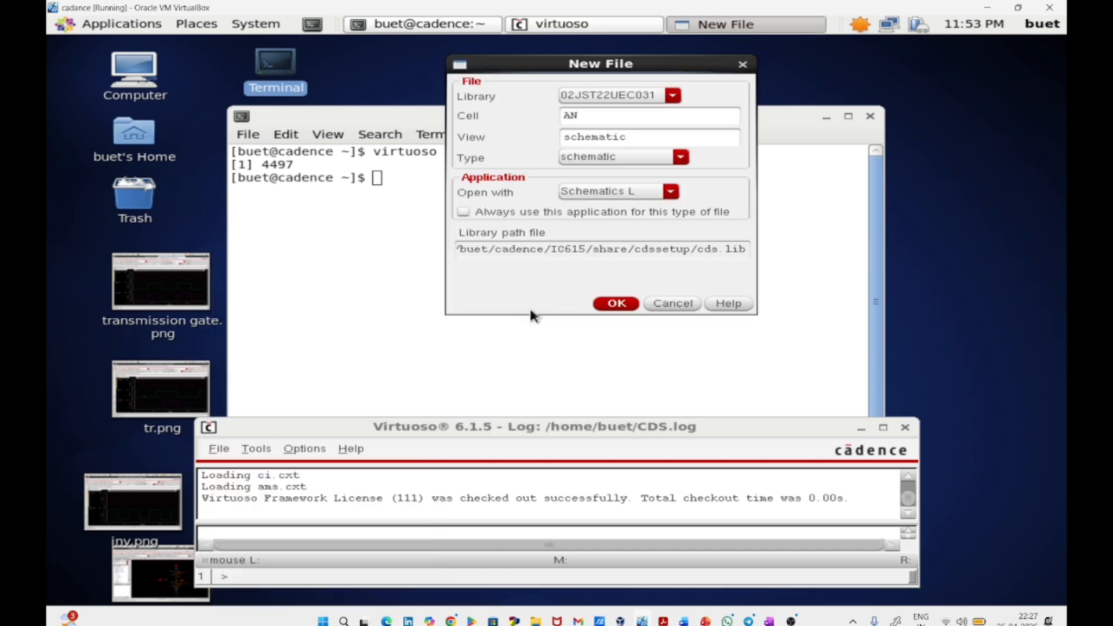
click(609, 96)
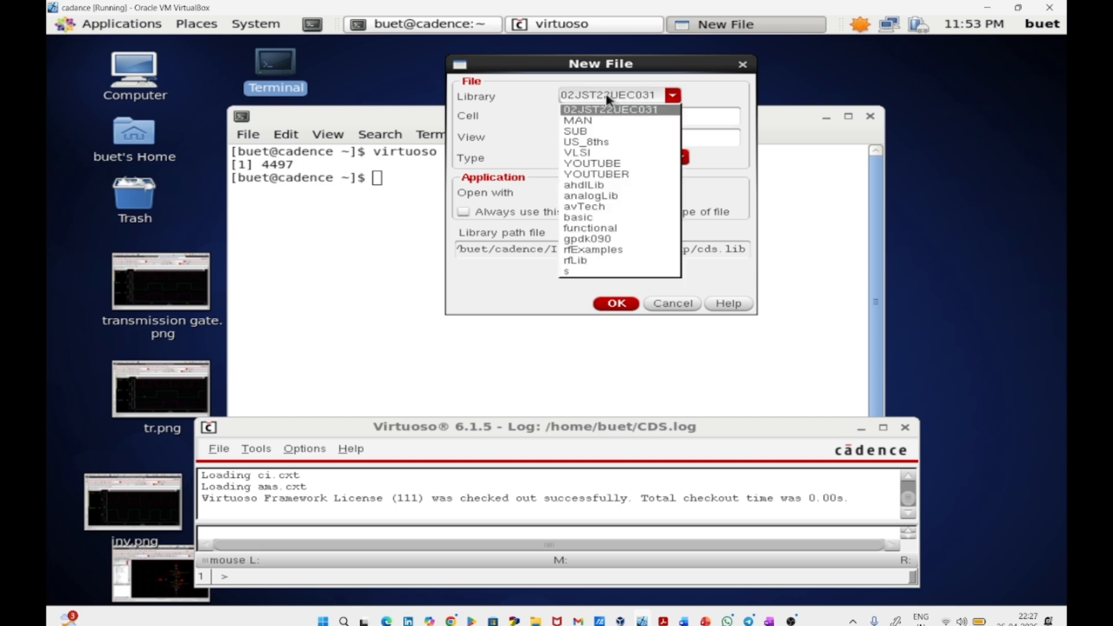
click(597, 152)
click(615, 303)
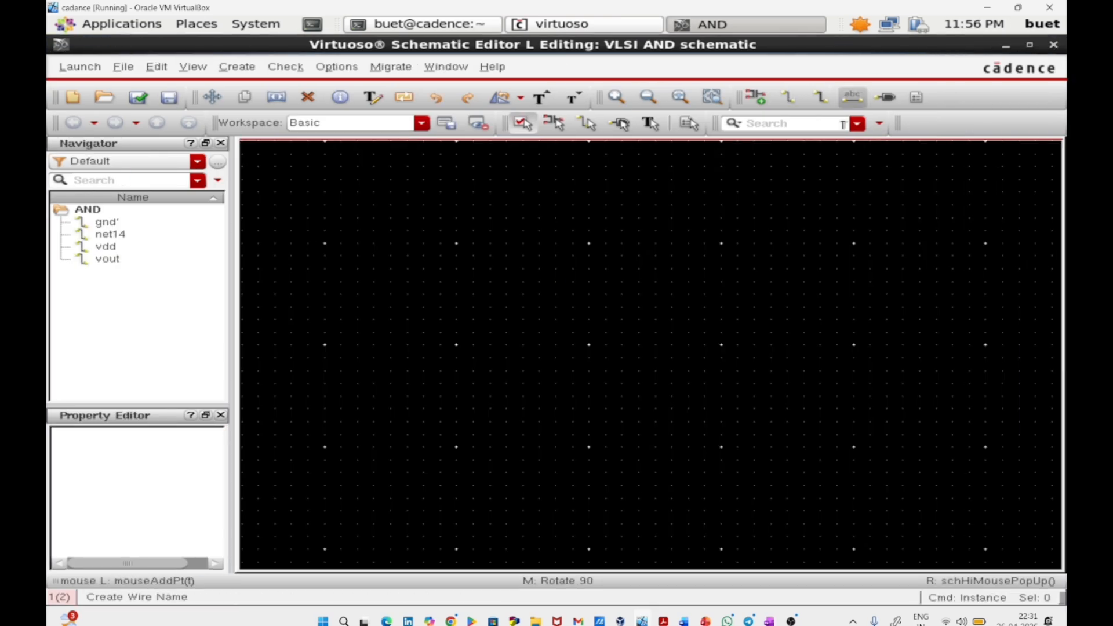
Place an instance of the NAND symbol from the VLSI library on the left half of the schematic.
key(i)
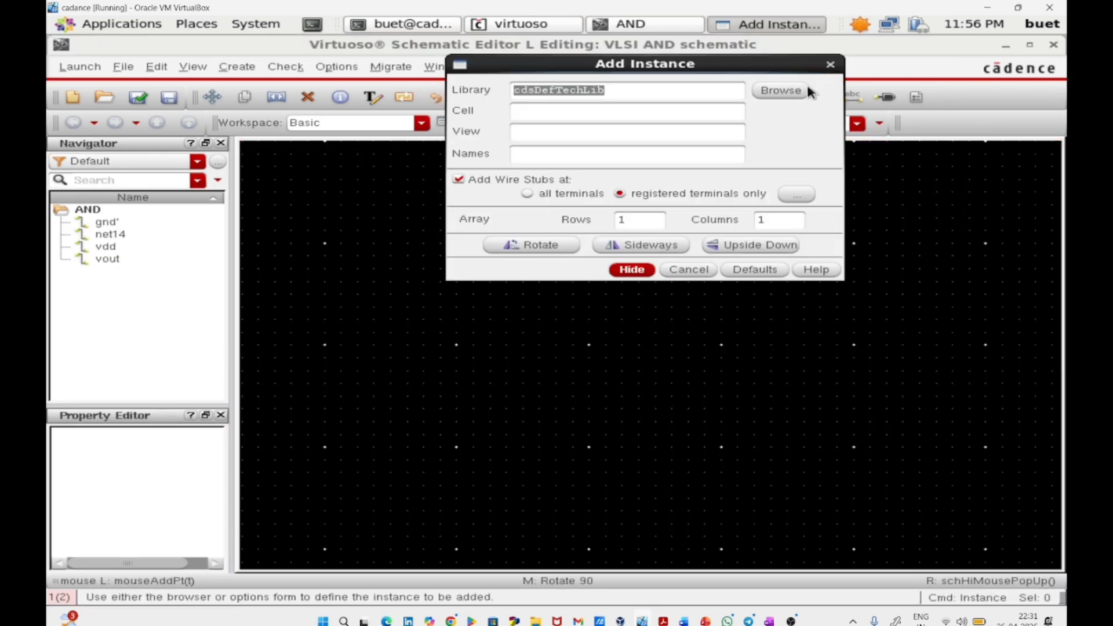
click(801, 92)
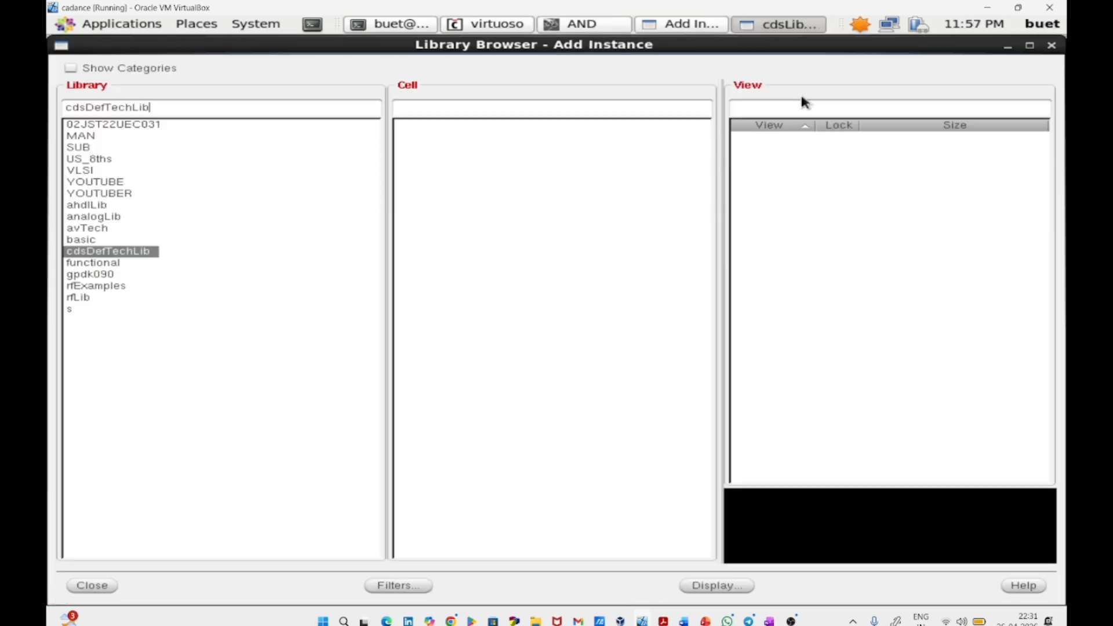
click(101, 172)
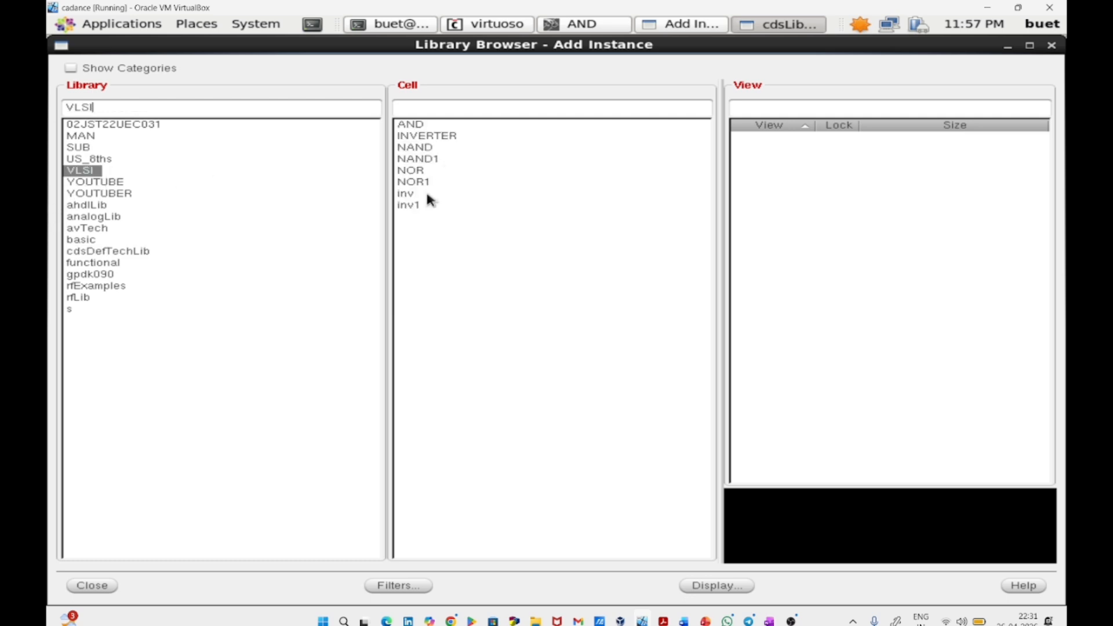
click(437, 147)
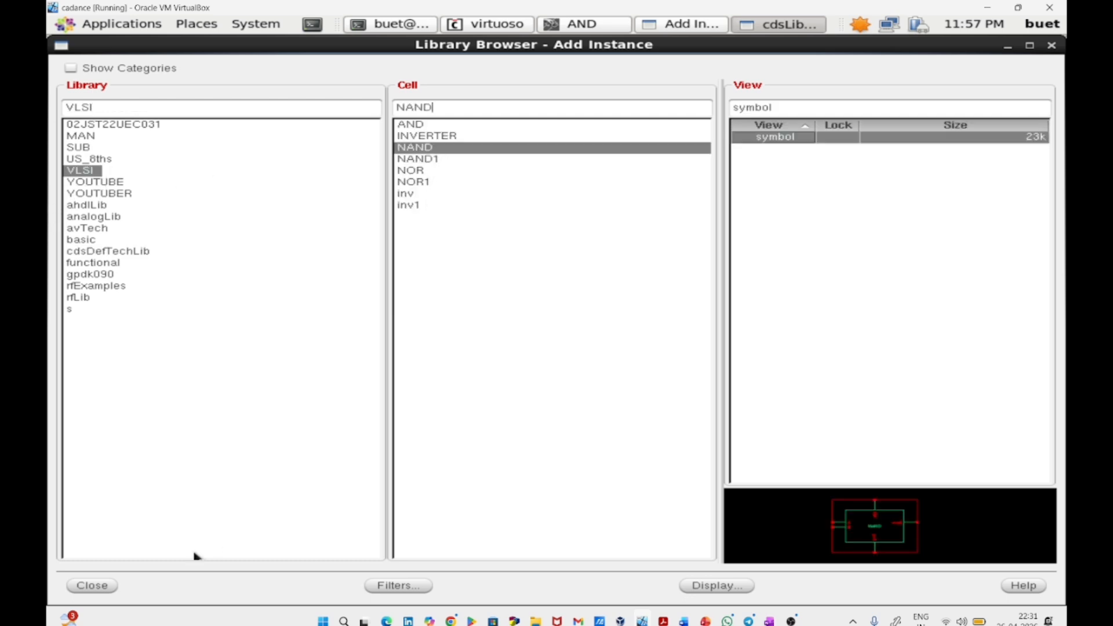
click(91, 586)
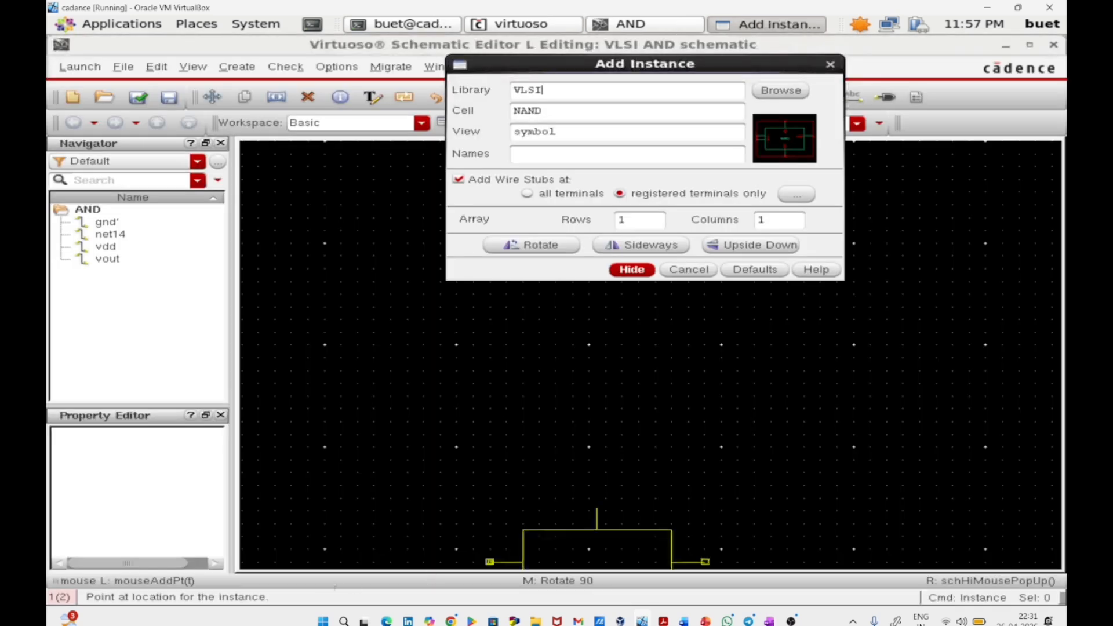
click(631, 269)
click(407, 319)
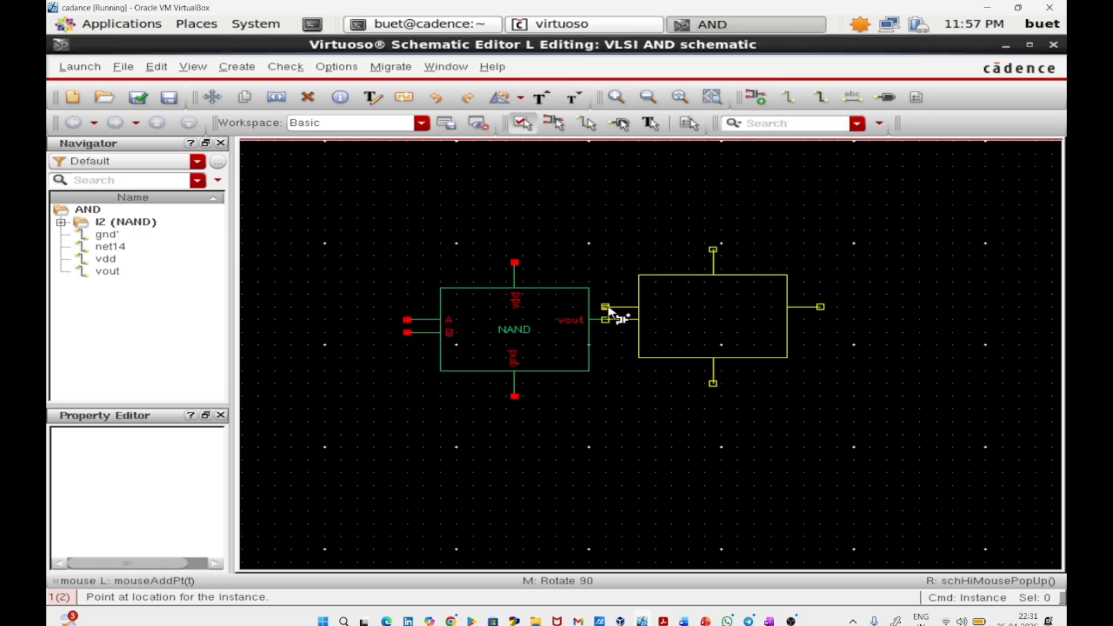
key(Escape)
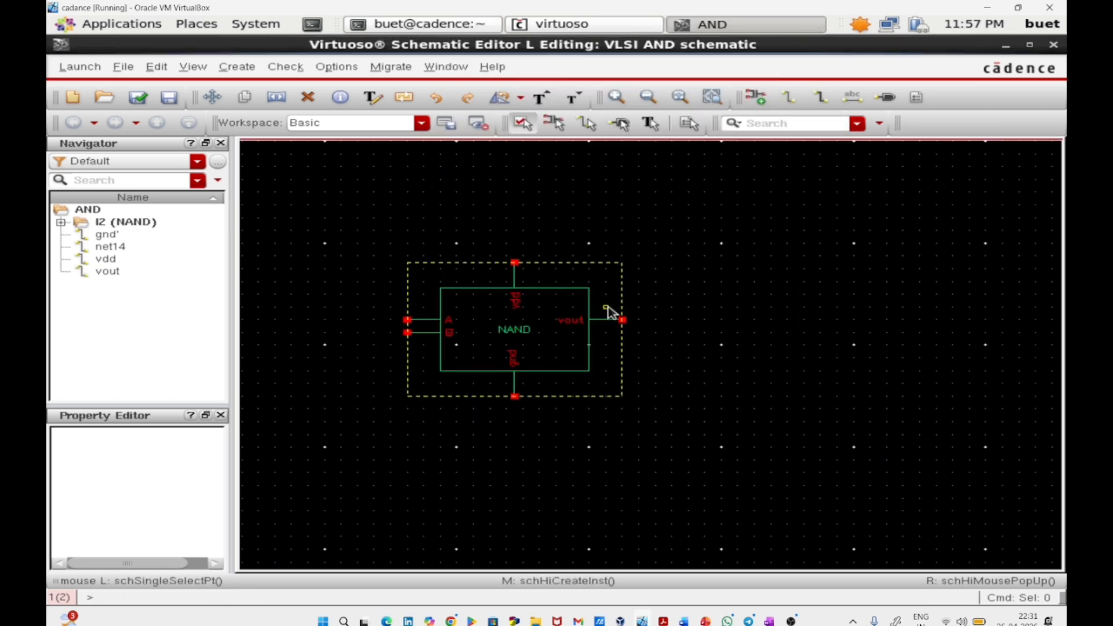
Place an instance of the inv symbol from the VLSI library to the right of the NAND block.
key(i)
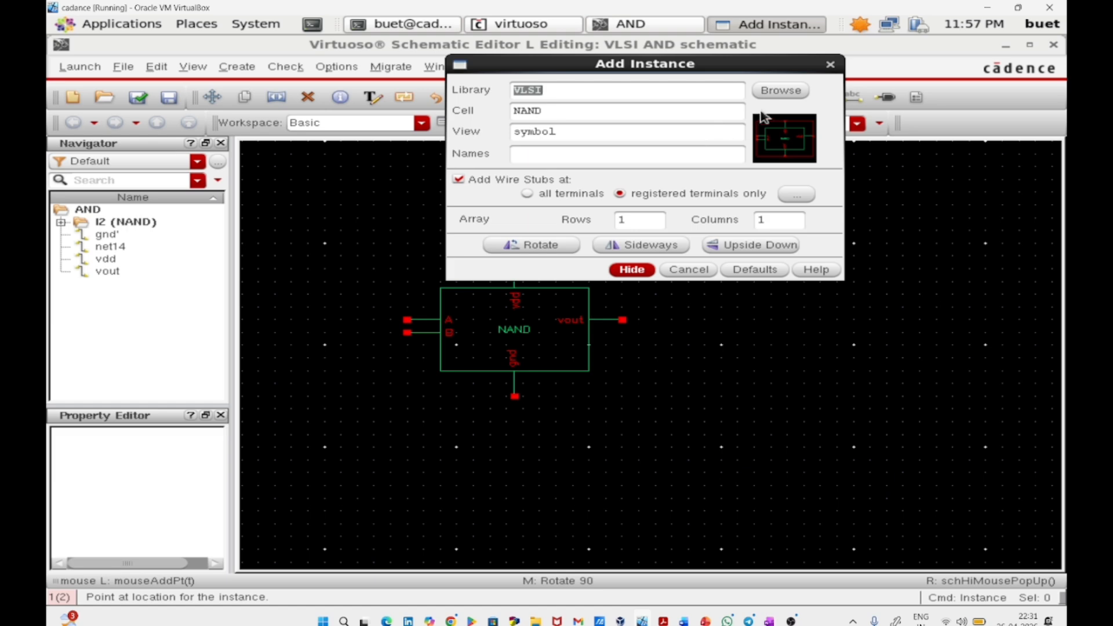
click(795, 96)
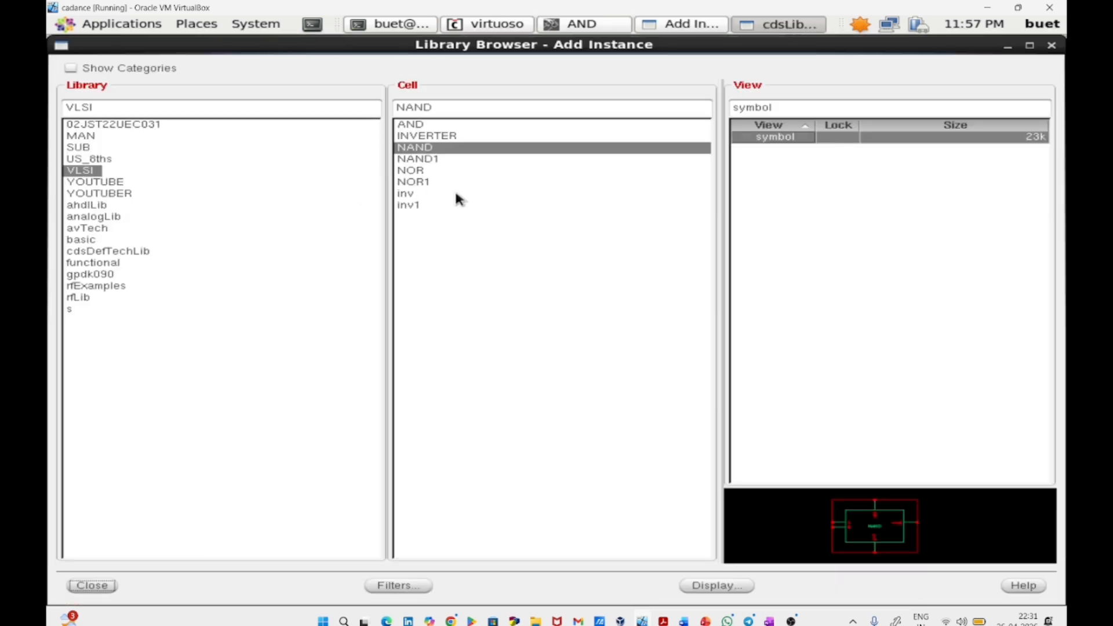
click(455, 195)
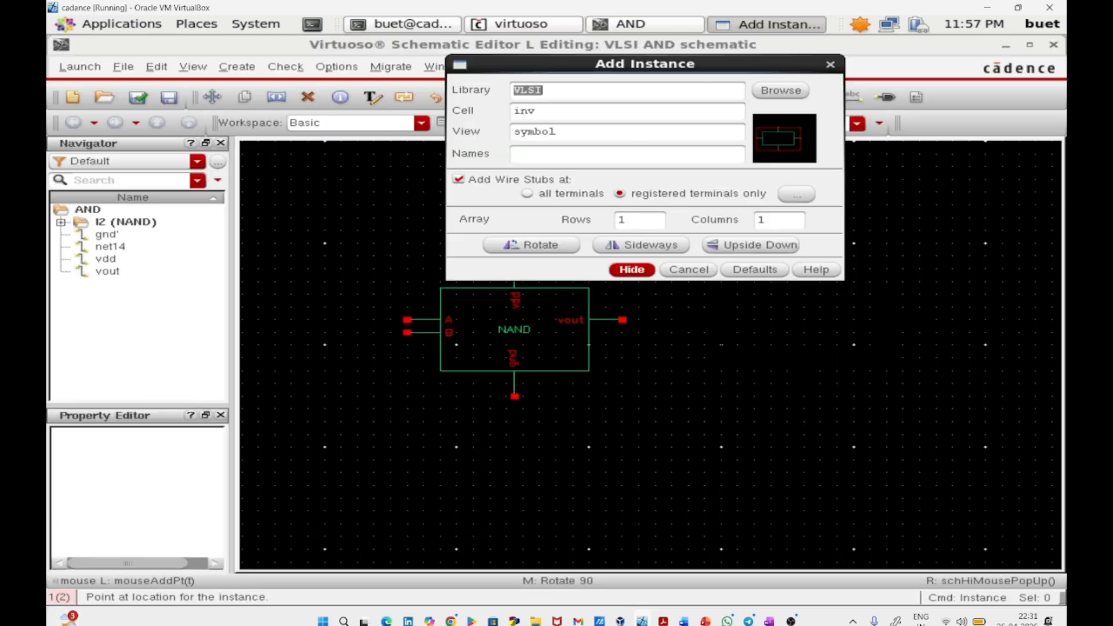
click(99, 587)
click(631, 270)
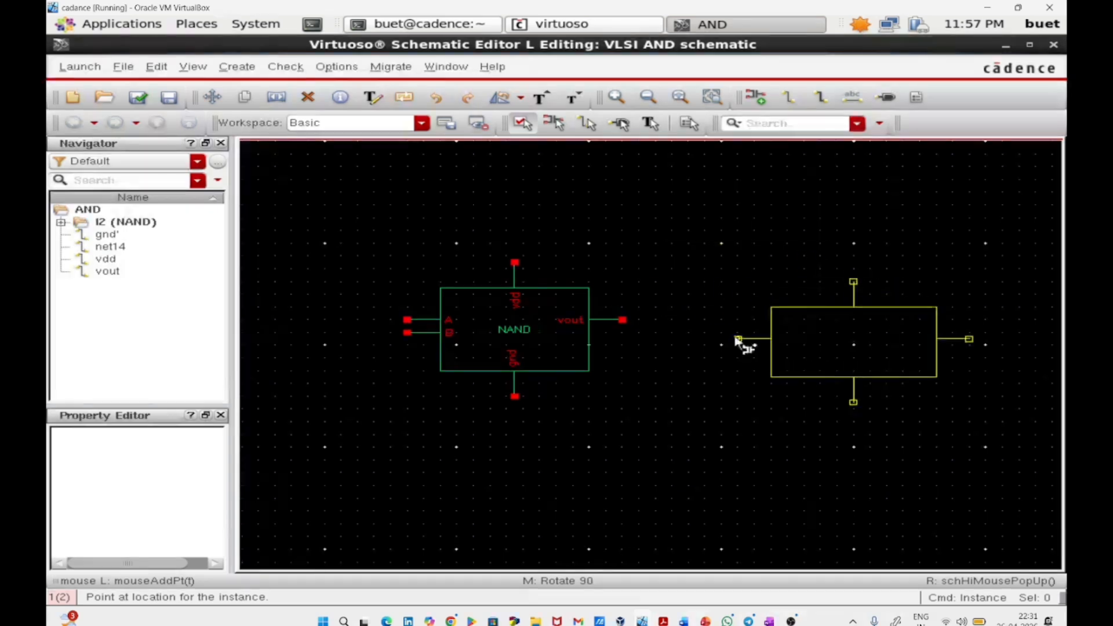
click(706, 314)
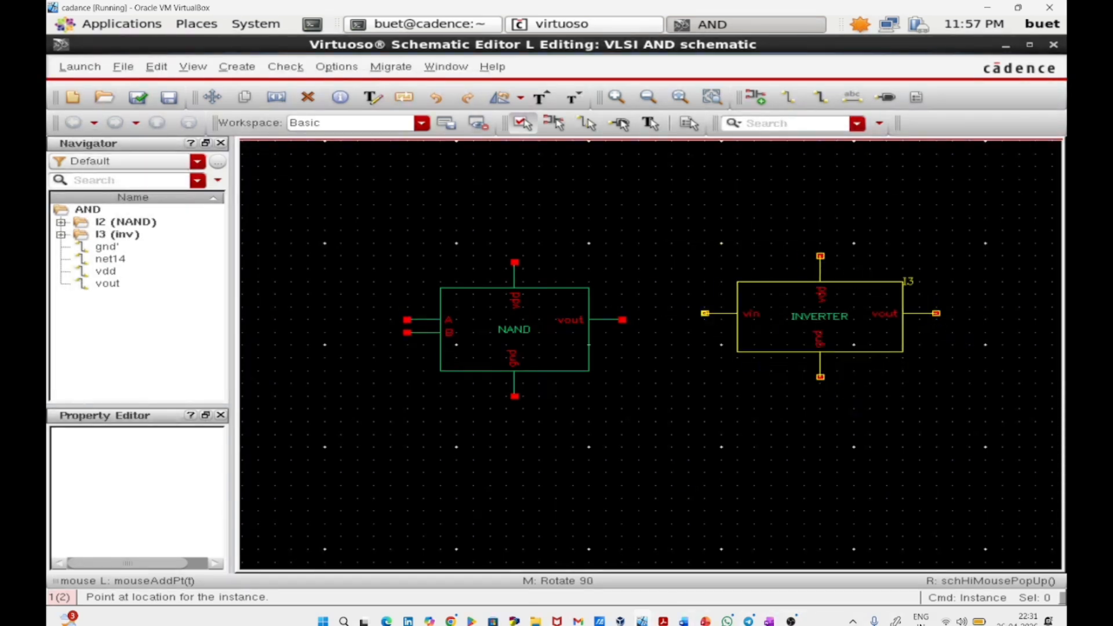
key(Escape)
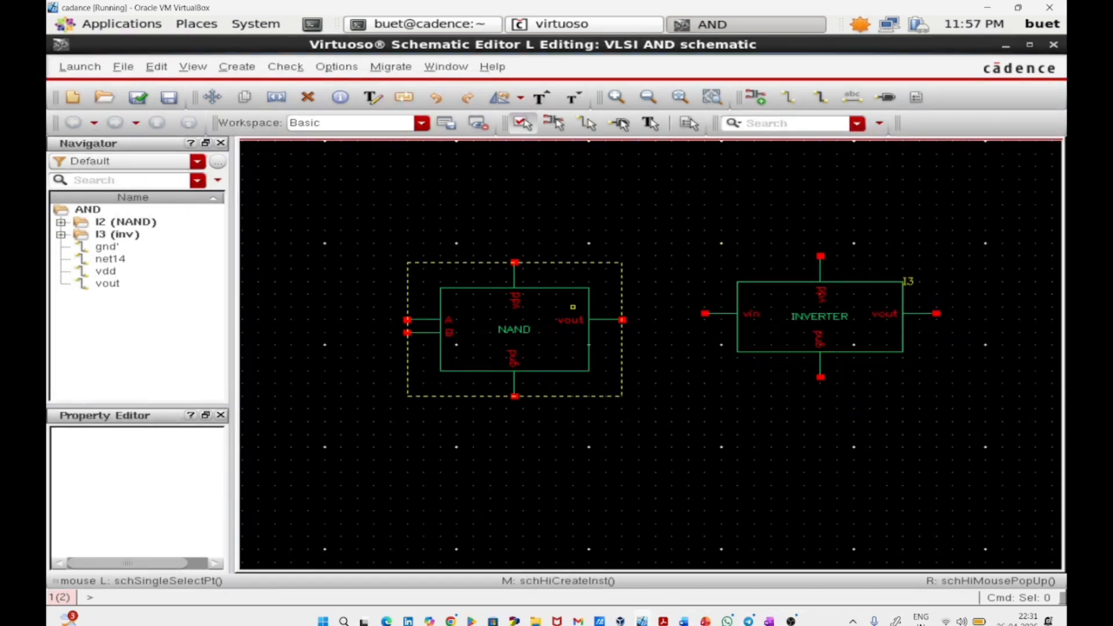
Add input pins A and B left of the NAND block, vdd facing down above the blocks and gnd facing up below them.
key(p)
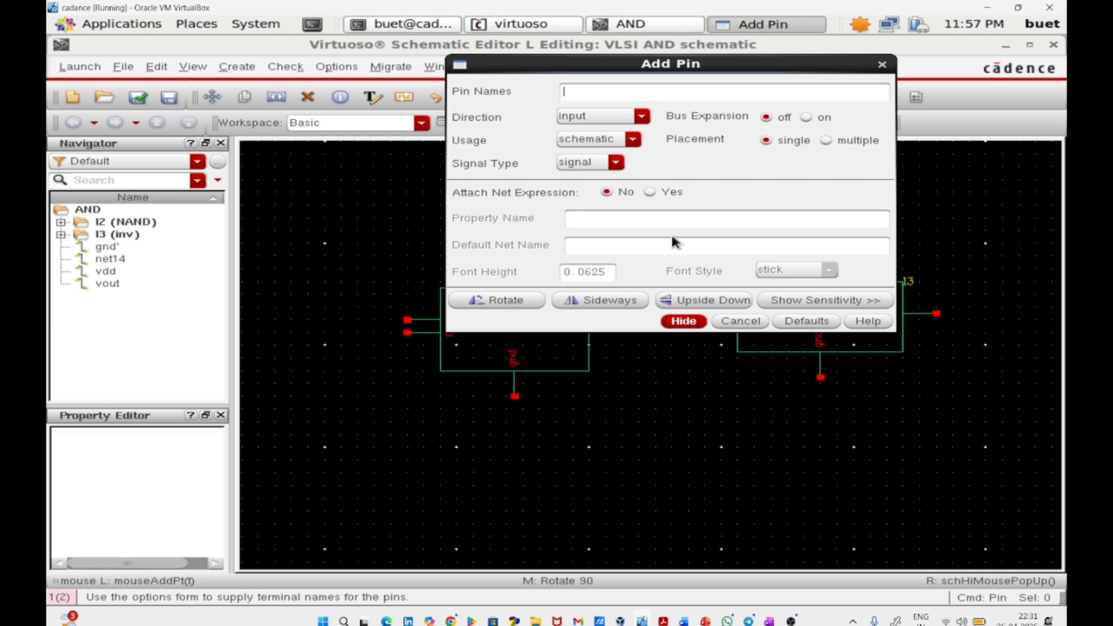
text(A B vdd gnd)
key(Return)
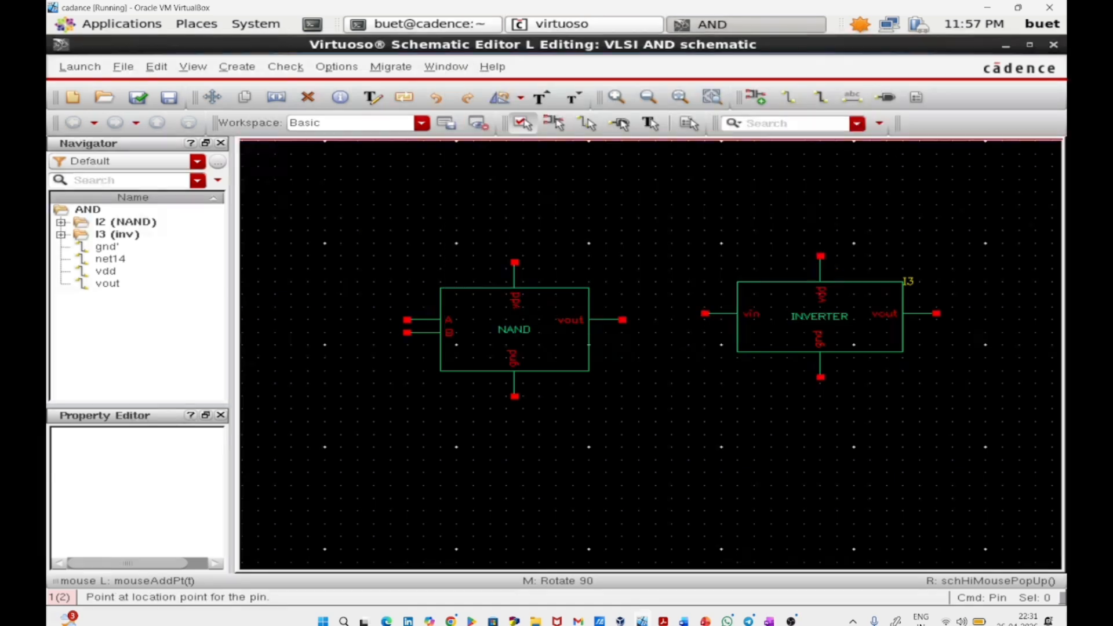
click(354, 259)
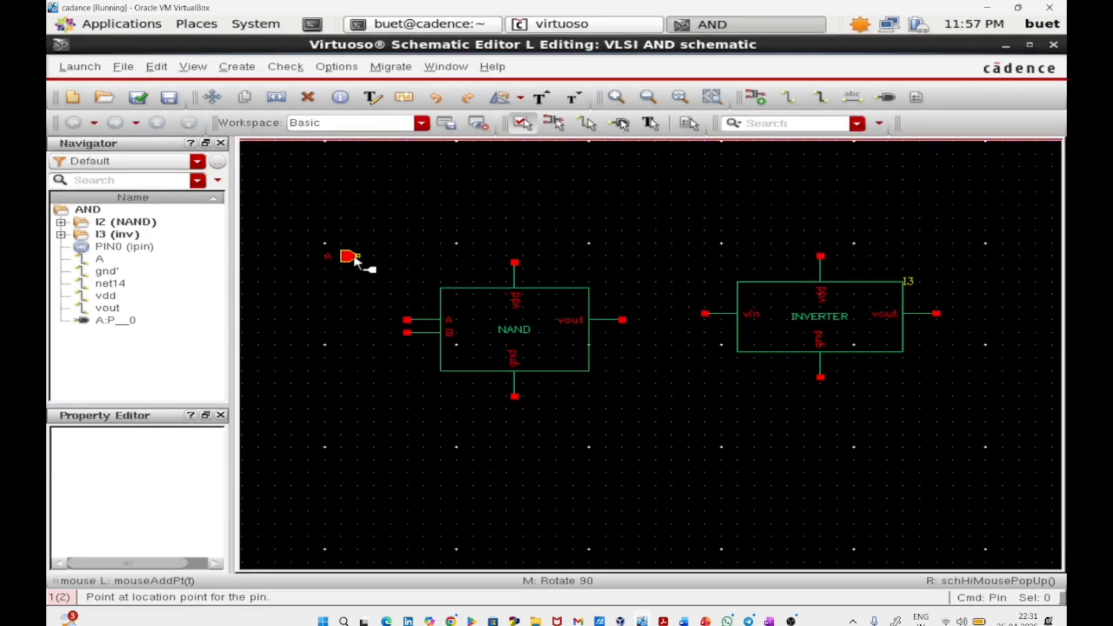
click(348, 374)
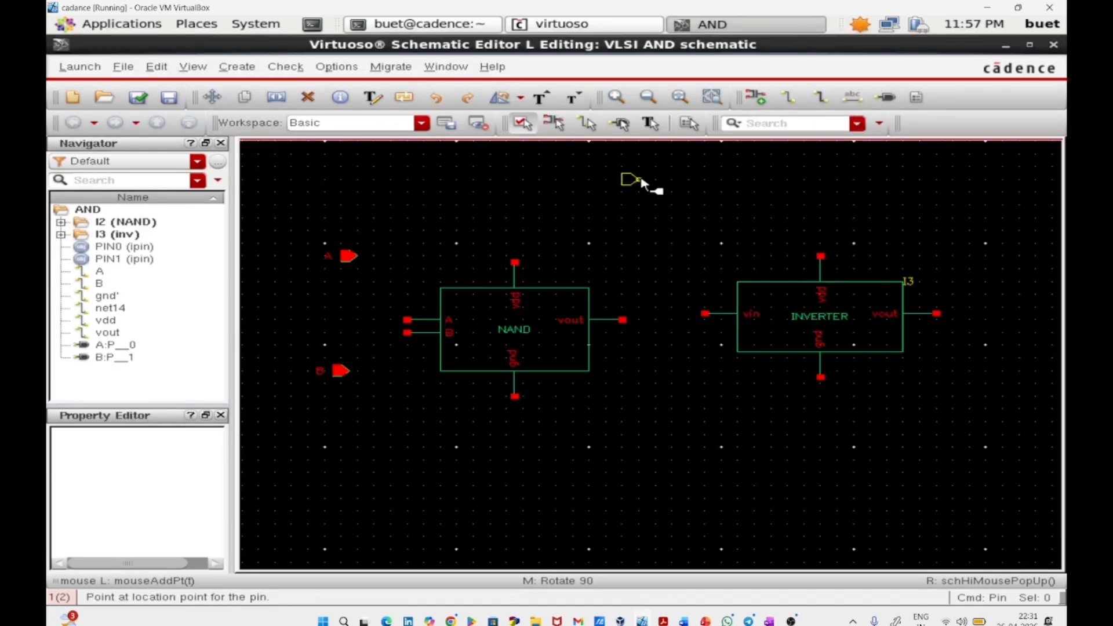
key(r)
key(r)
key(r)
click(655, 181)
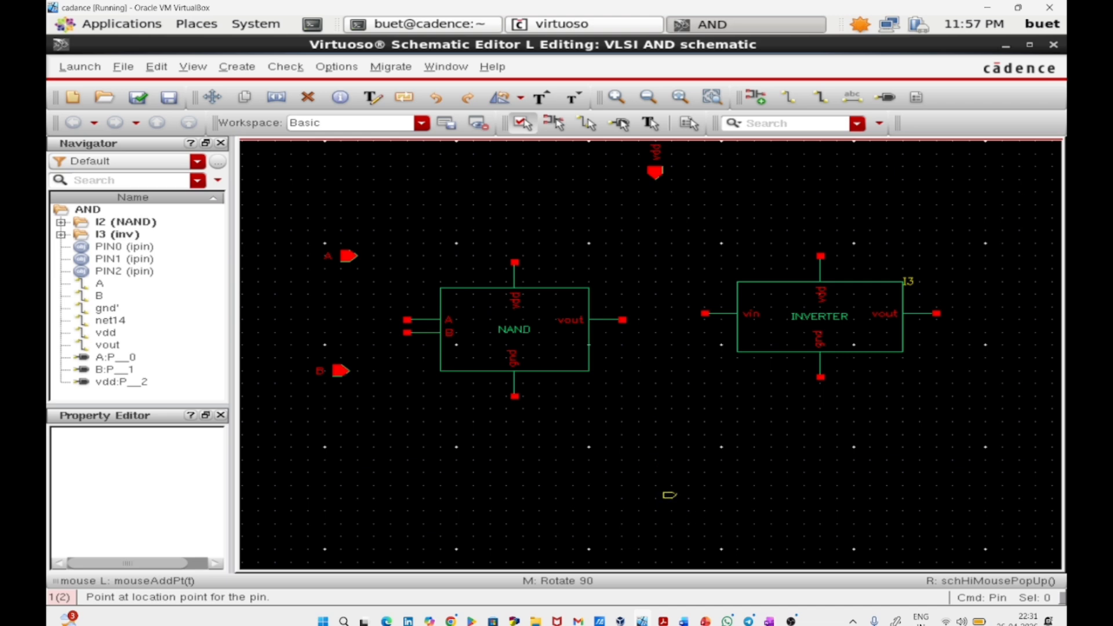
click(671, 454)
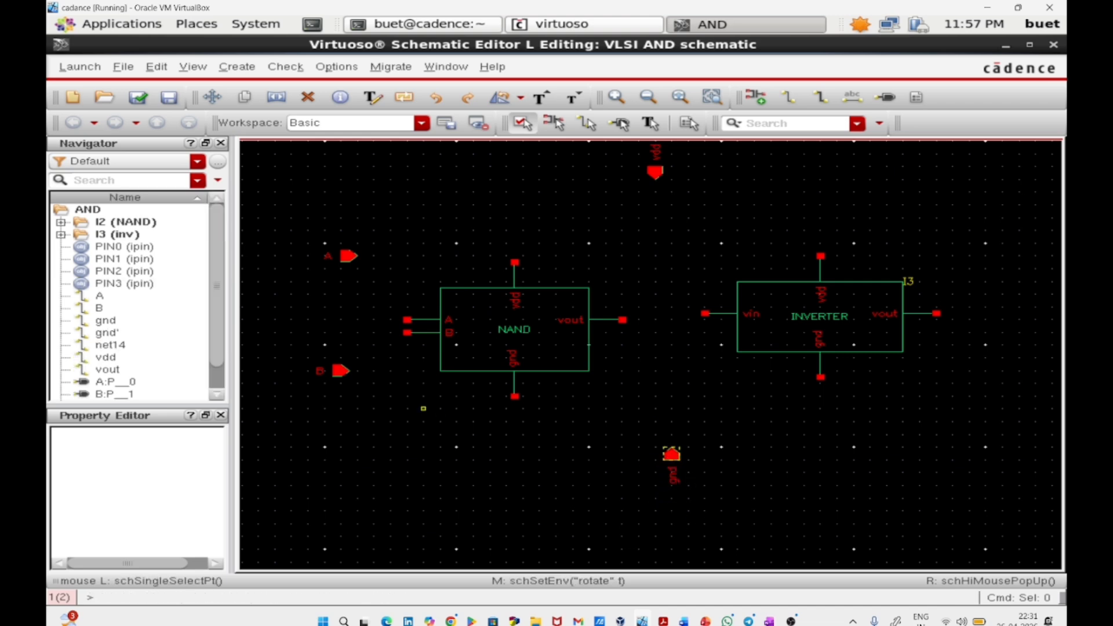
Wire pins B and A to the matching inputs of the NAND block.
key(w)
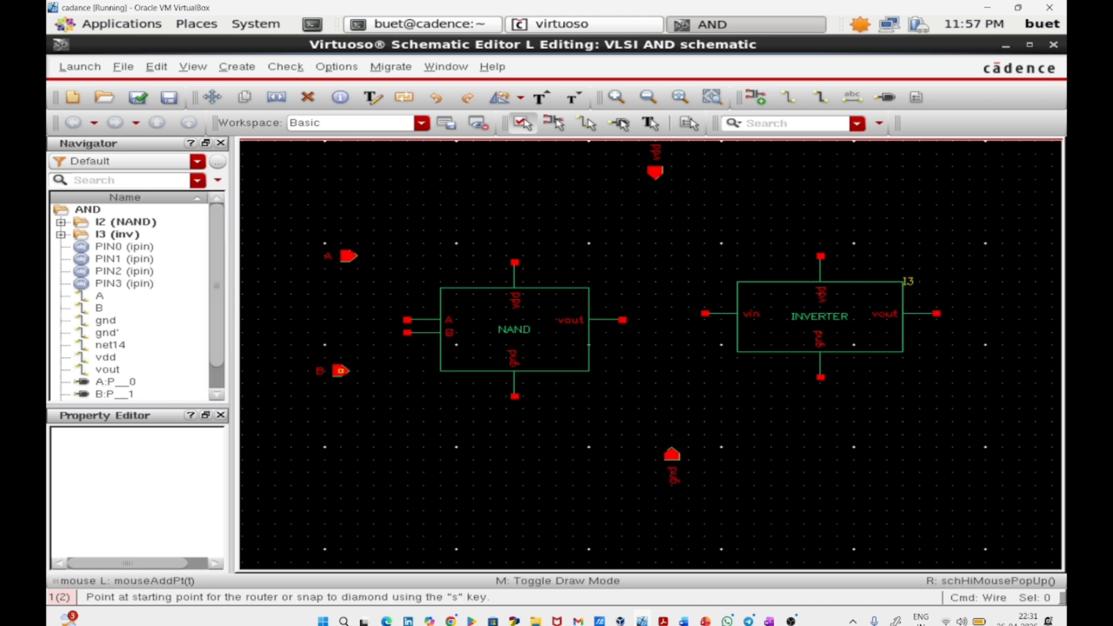
click(348, 371)
click(407, 332)
key(Escape)
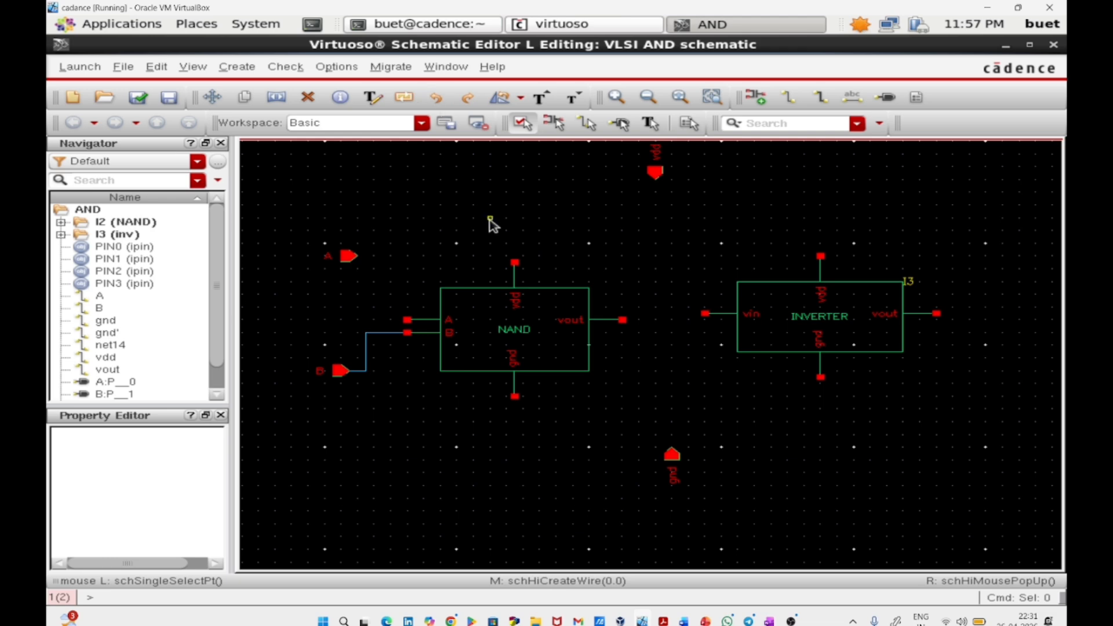
key(w)
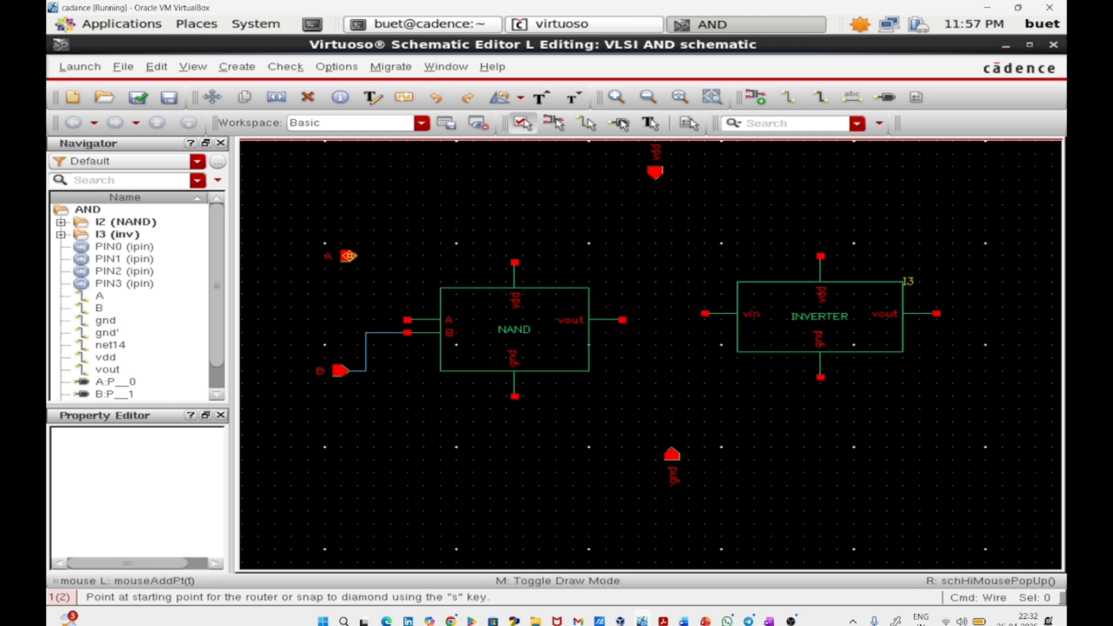
click(348, 256)
click(407, 319)
key(Escape)
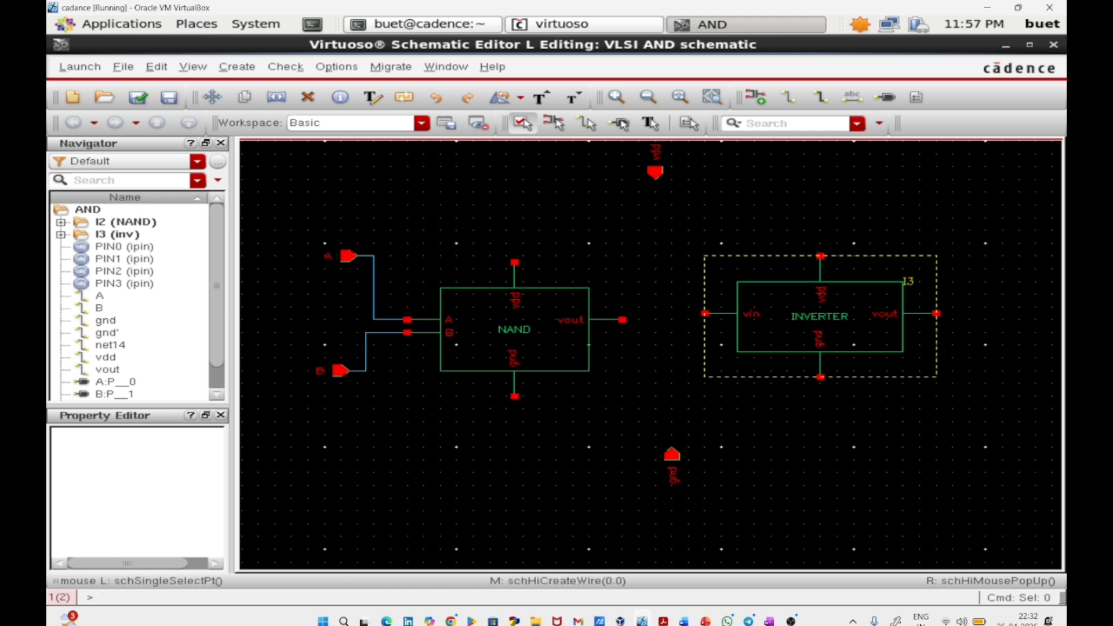
Wire the vdd terminals of the NAND and inverter blocks together and connect the vdd pin to that wire.
key(w)
click(514, 262)
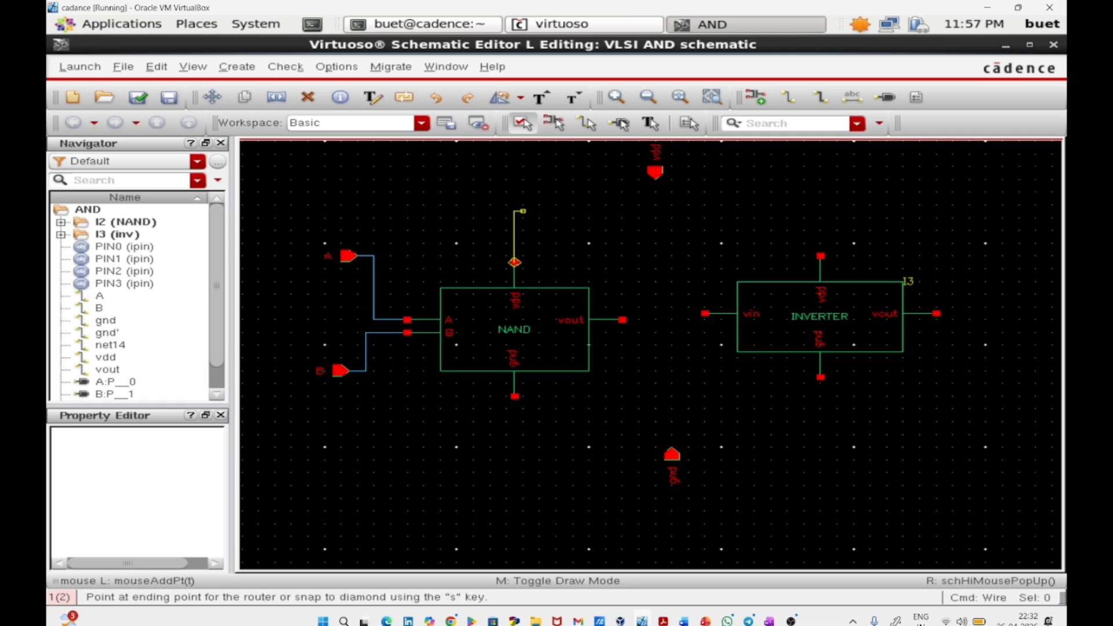
click(820, 255)
key(Escape)
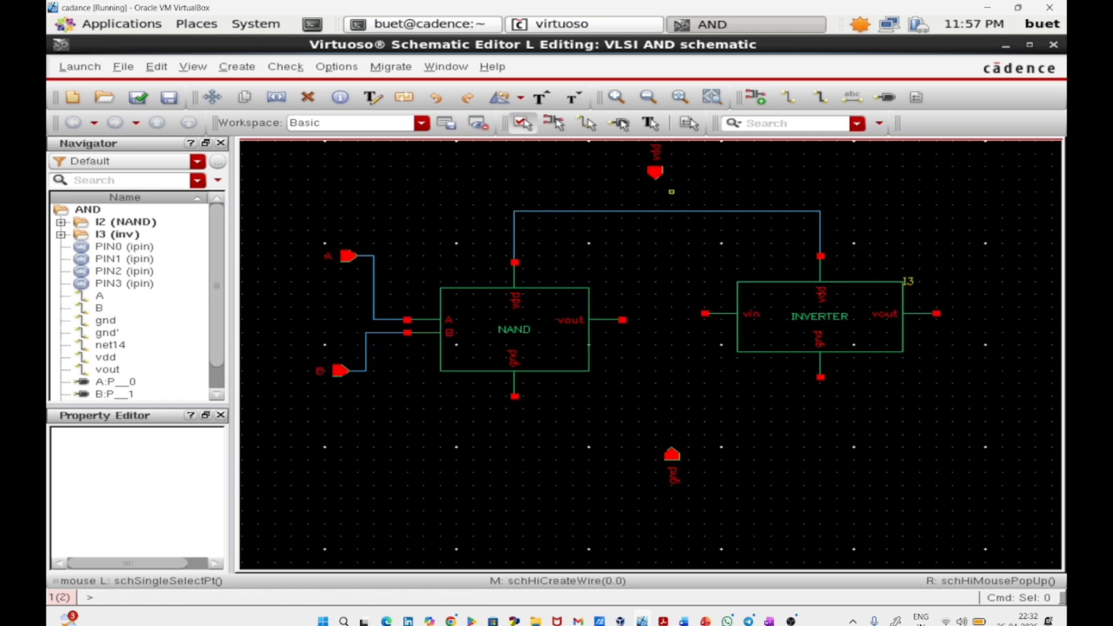
key(w)
click(655, 172)
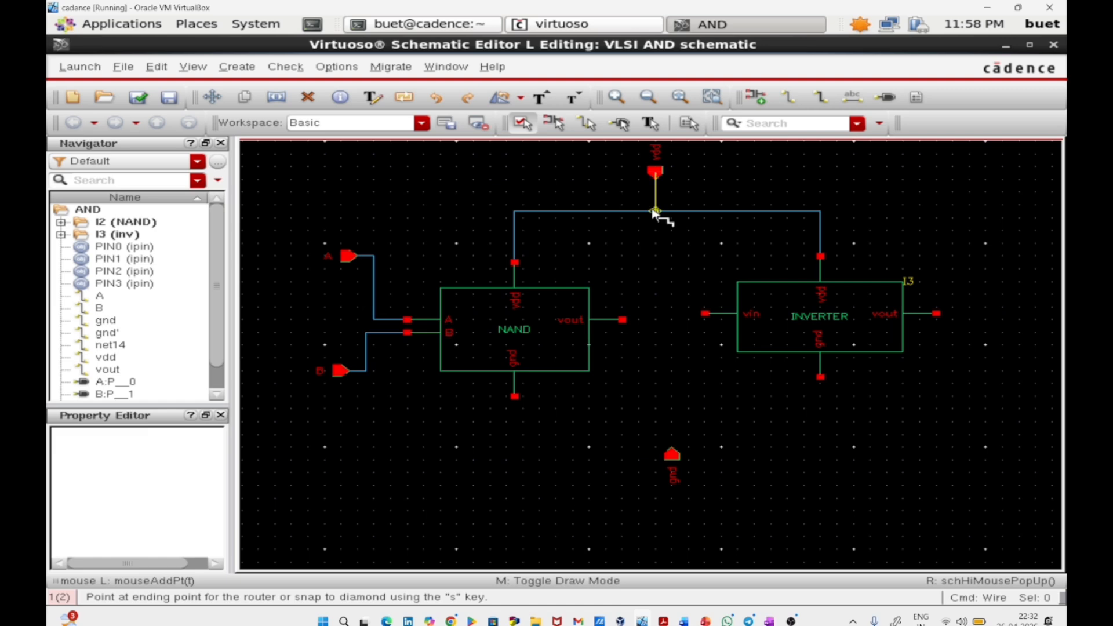
click(655, 211)
key(Escape)
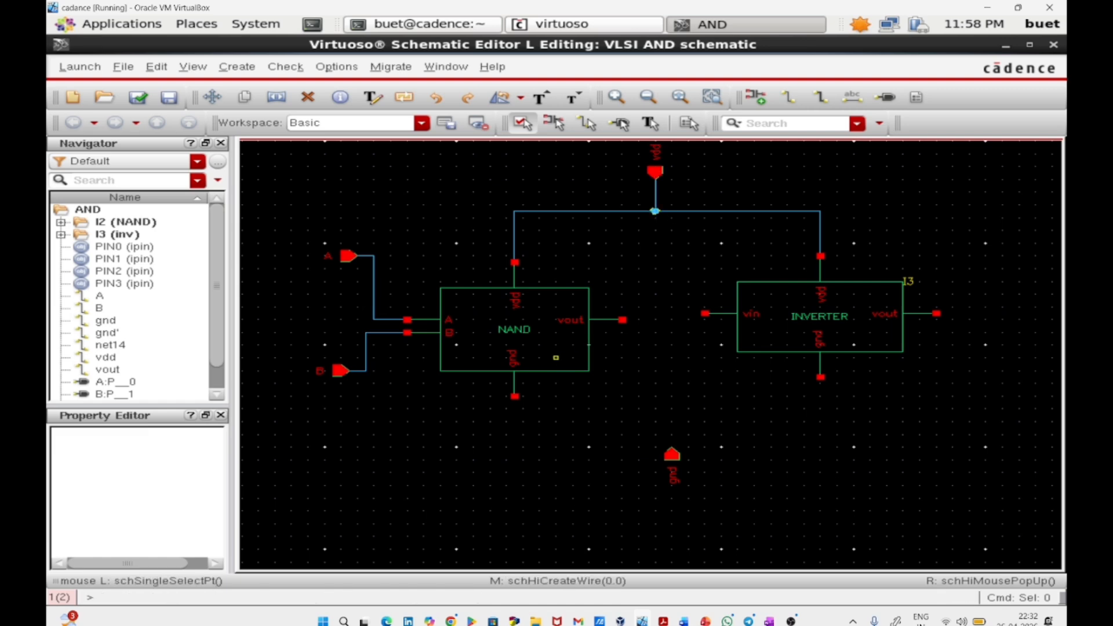
Wire the gnd terminals of the NAND and inverter blocks together and connect the gnd pin to that wire.
key(w)
click(514, 396)
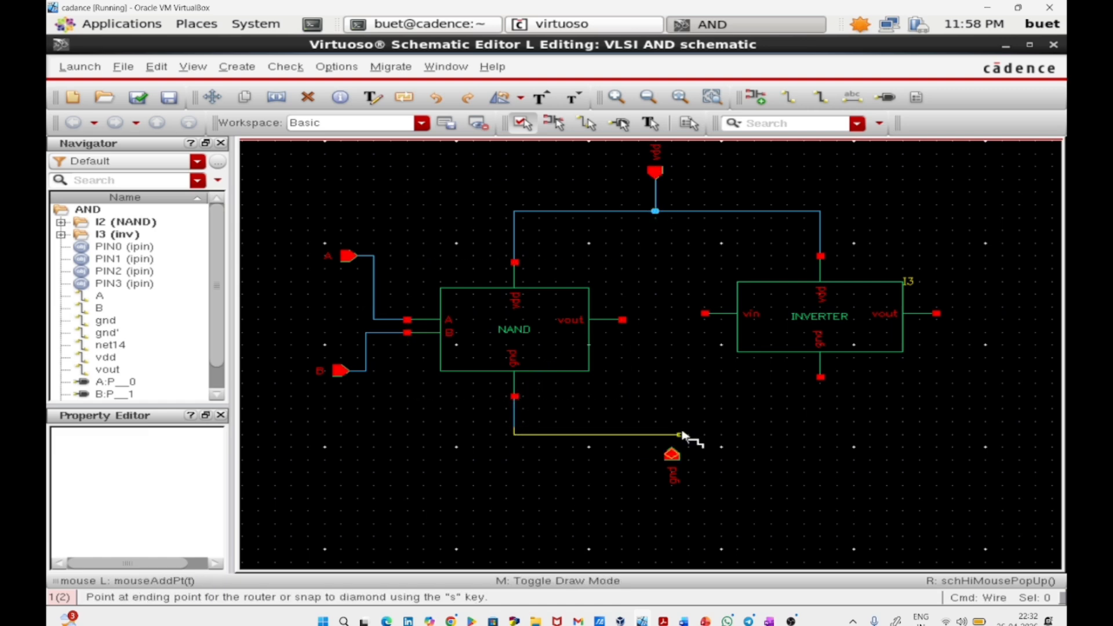
click(821, 377)
key(Escape)
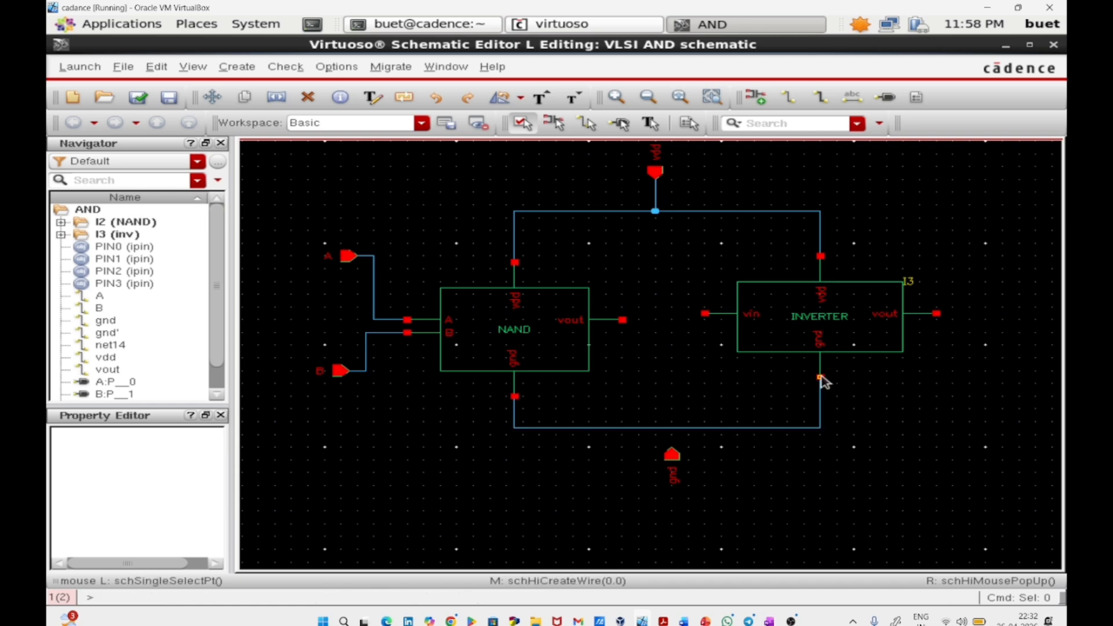
key(w)
click(672, 454)
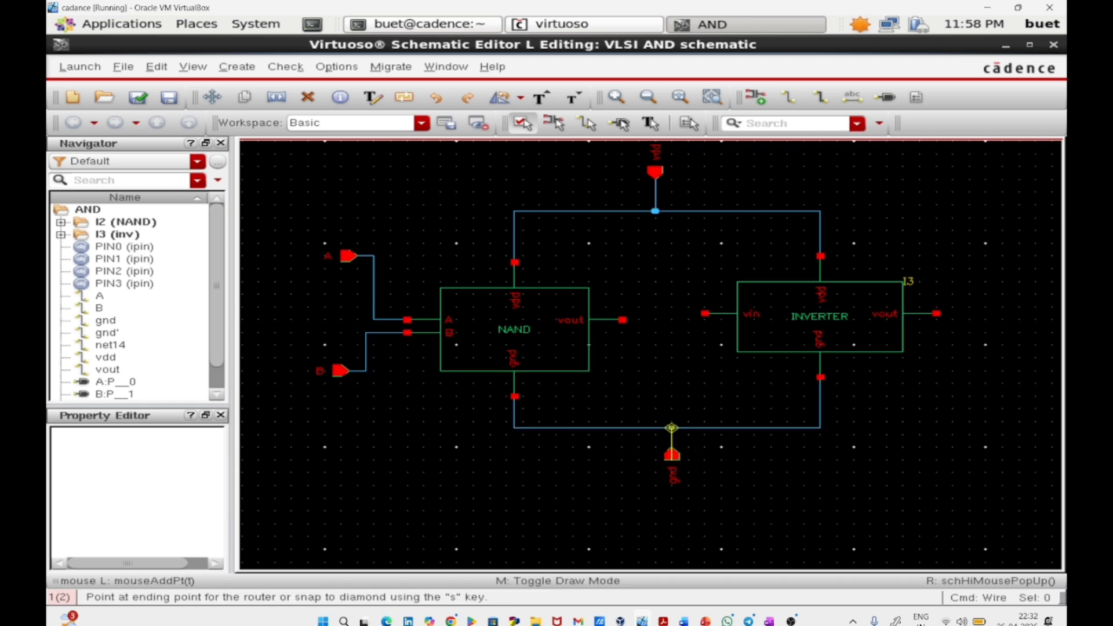
click(671, 427)
key(Escape)
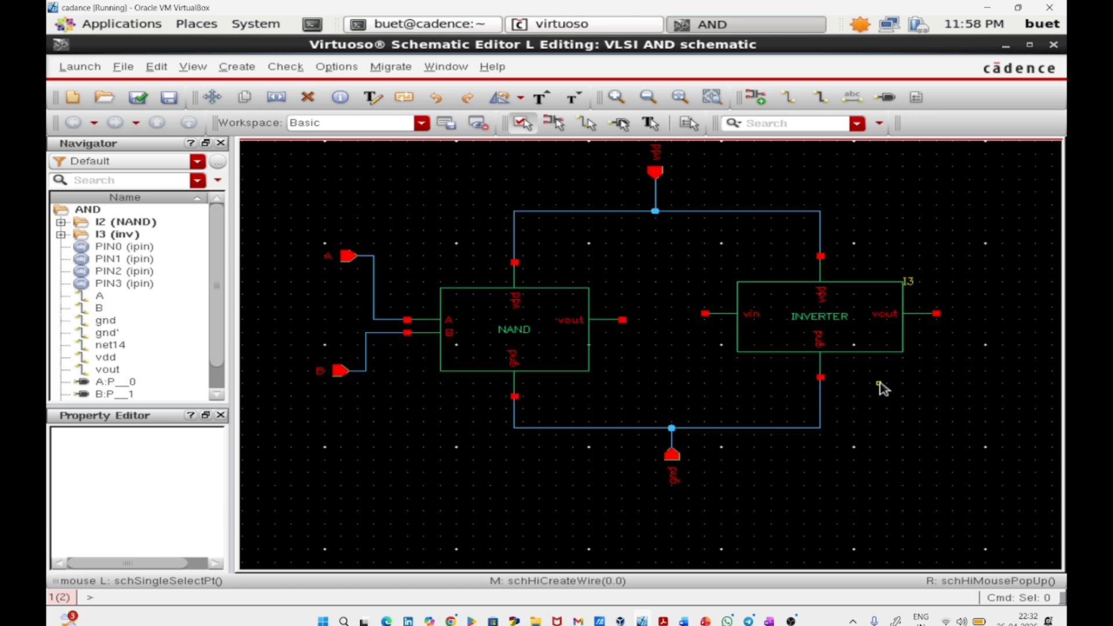
Add an output pin named vout to the right of the inverter block.
key(p)
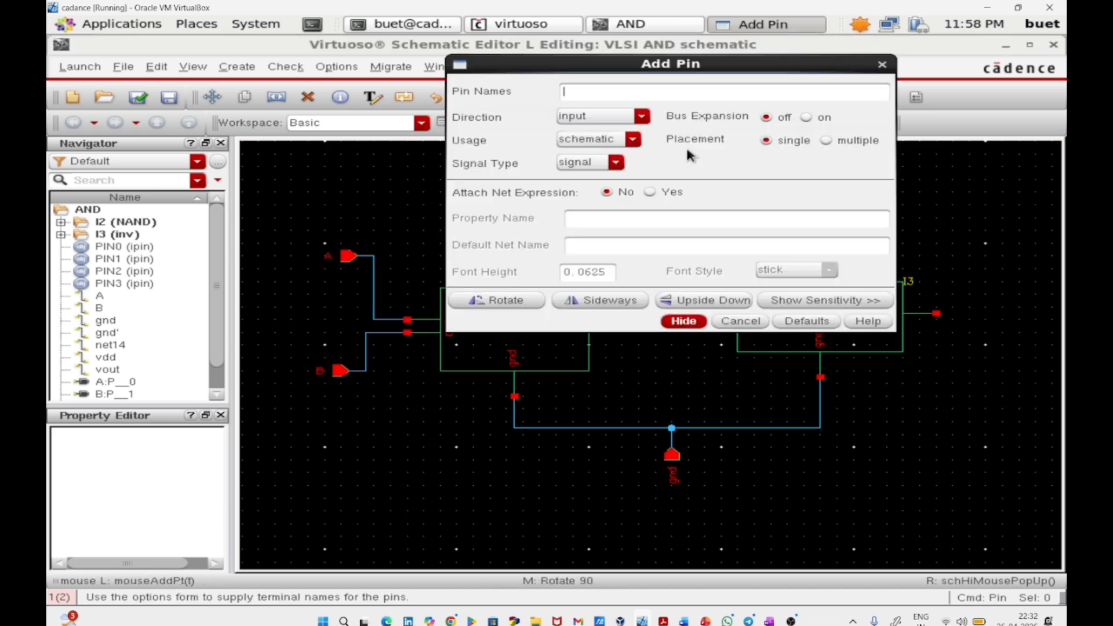
click(642, 116)
click(637, 132)
key(Return)
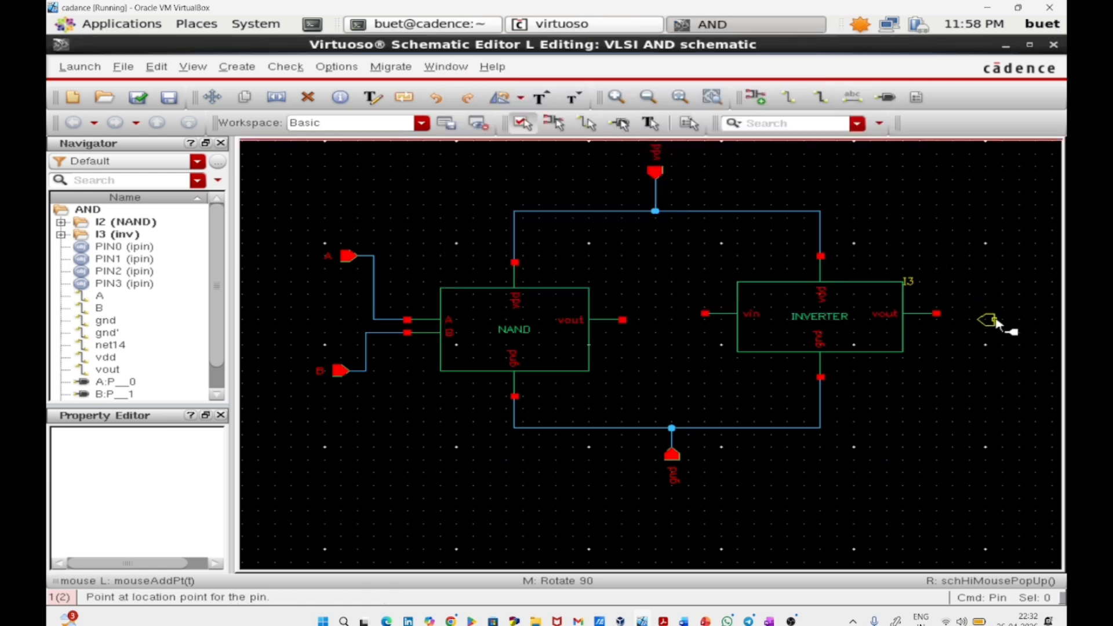
click(987, 307)
key(Escape)
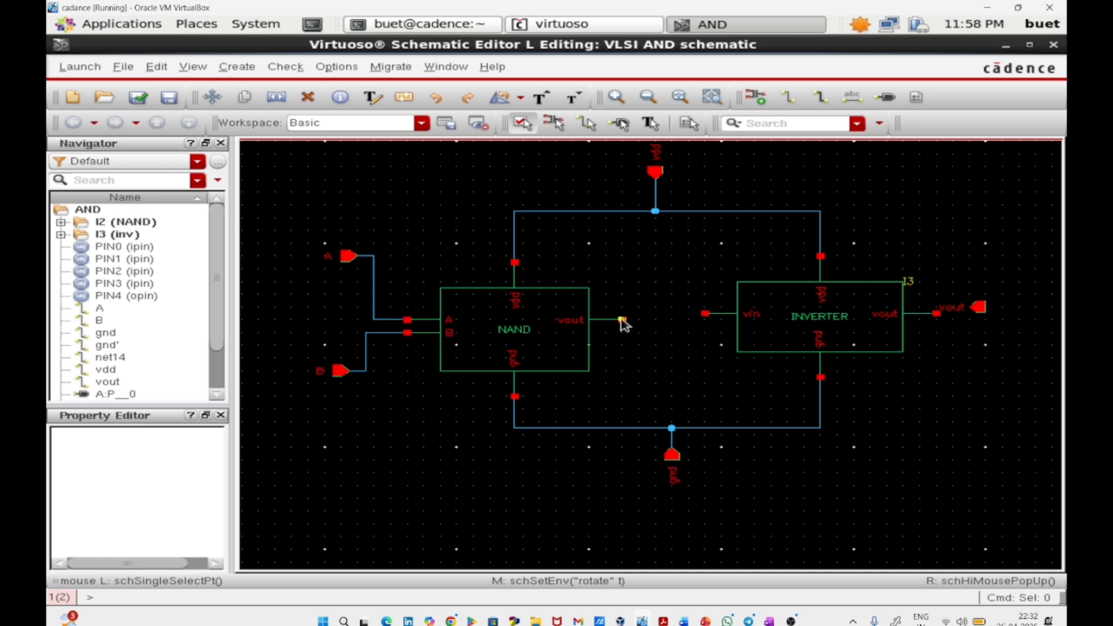
Wire the NAND output to the inverter's vin and the inverter's output to the vout pin.
key(w)
click(622, 319)
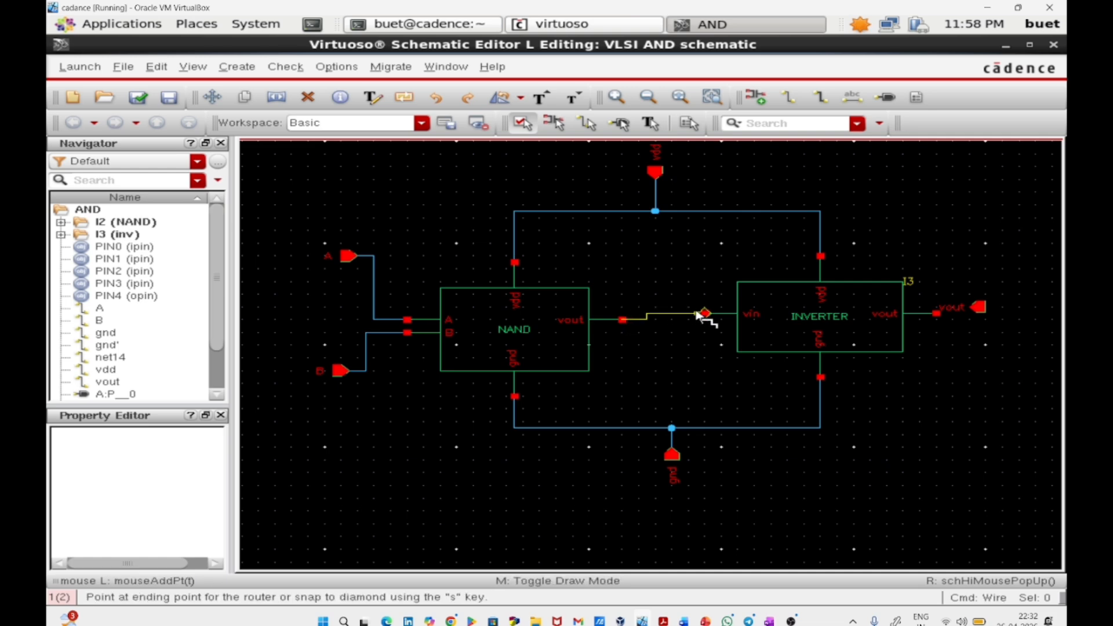
click(705, 313)
key(Escape)
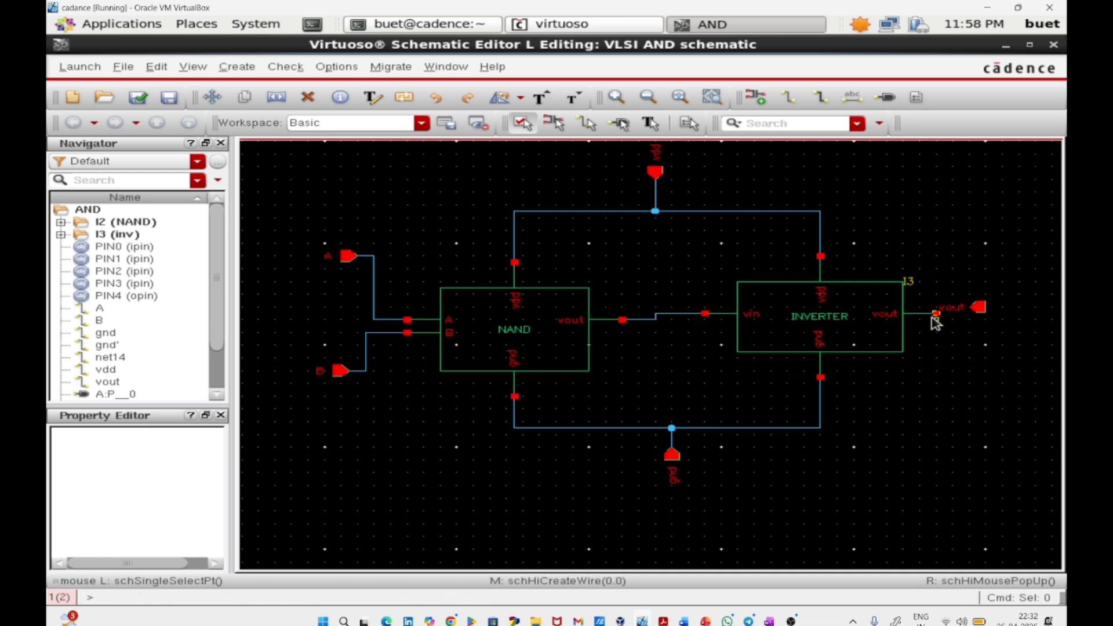
key(w)
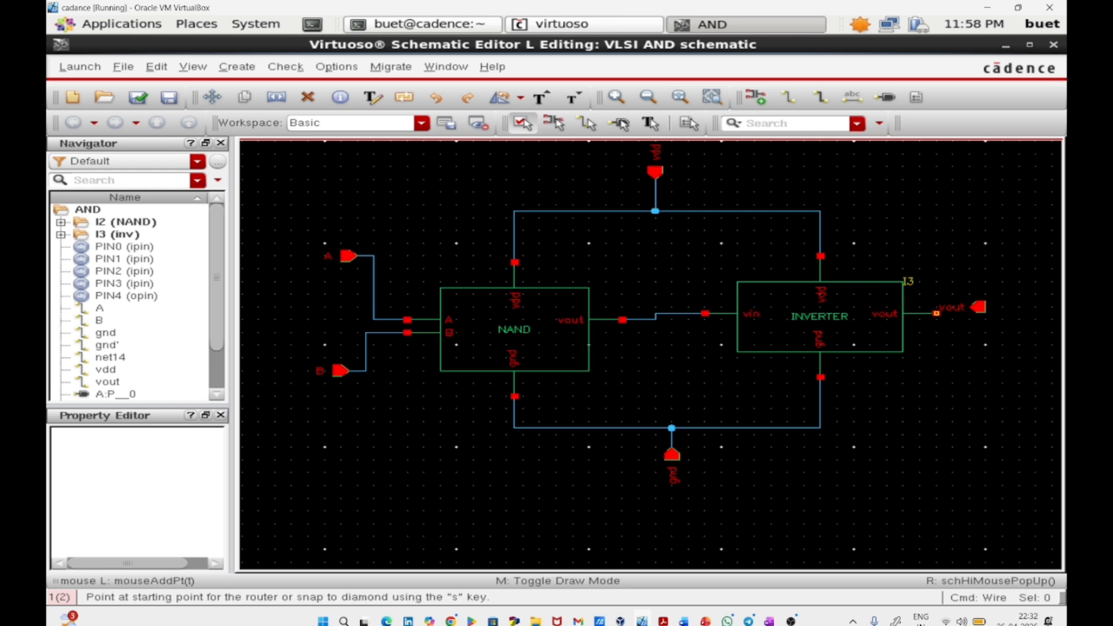
click(937, 315)
click(975, 309)
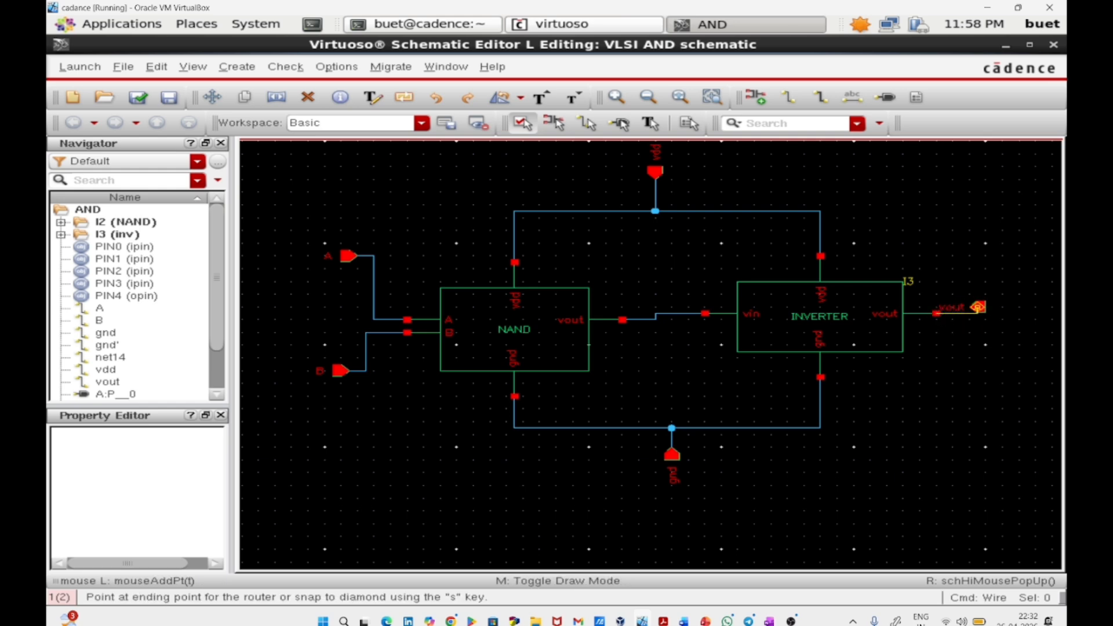
key(Escape)
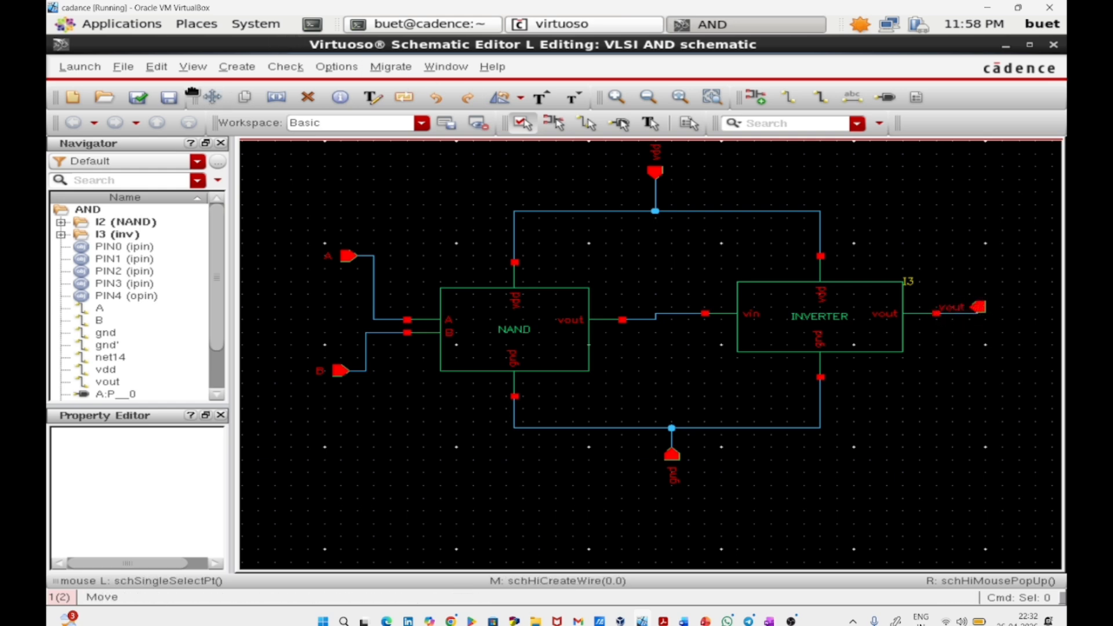
Check and save the AND schematic, look up the check result in the Virtuoso log, and return to the maximized schematic.
click(137, 97)
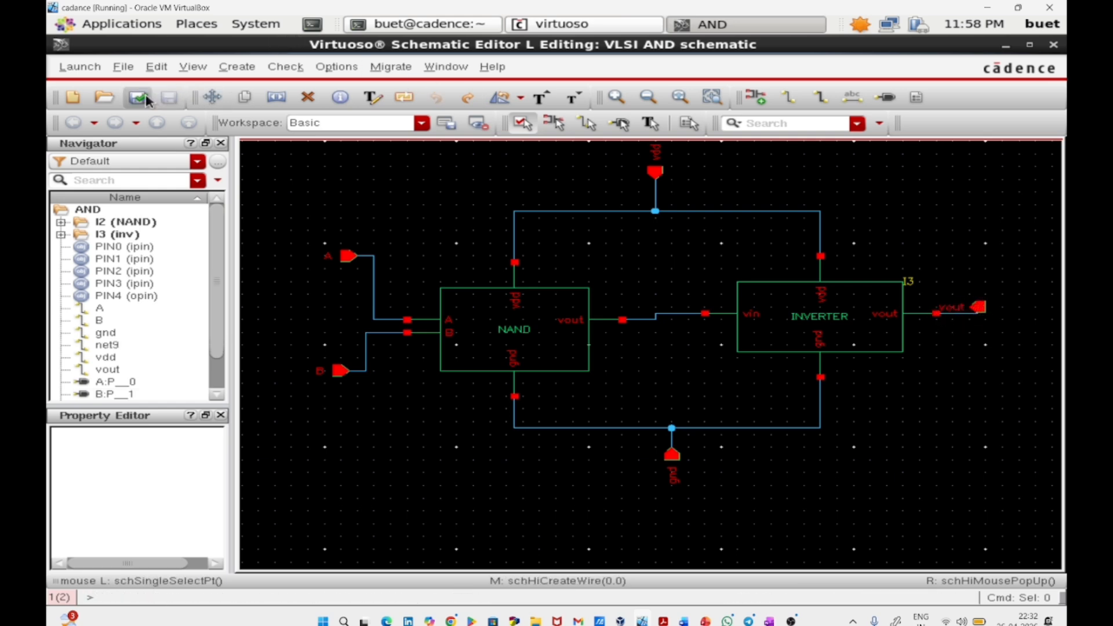
click(1030, 45)
drag(793, 67, 1069, 95)
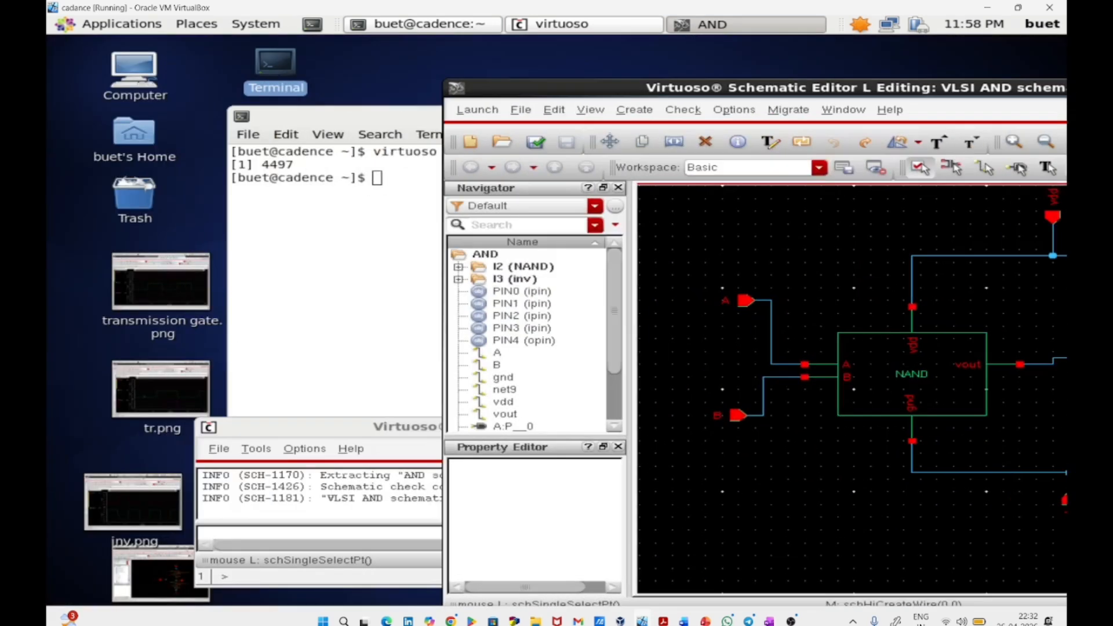
click(410, 458)
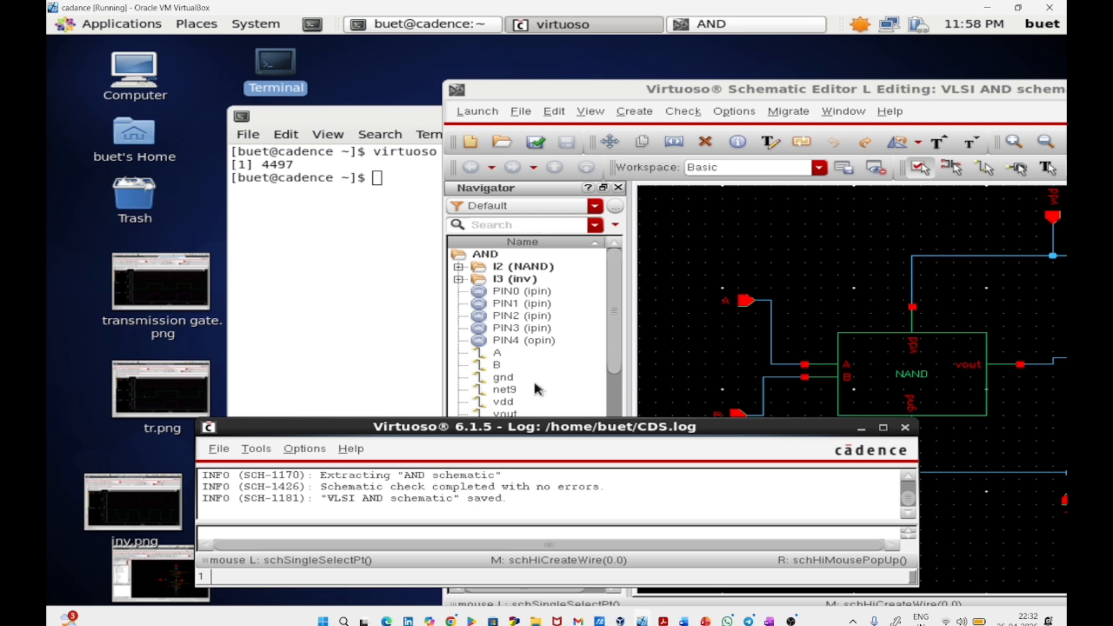
drag(891, 88, 600, 90)
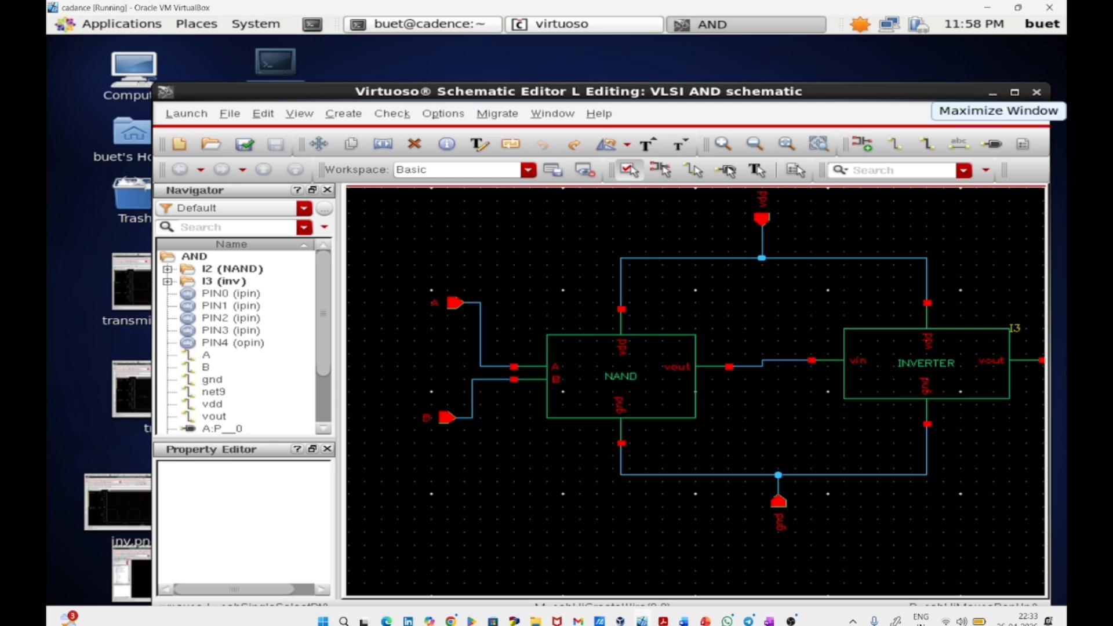
click(1015, 93)
Create a symbol cellview from the schematic view of the AND cell in the VLSI library.
click(236, 67)
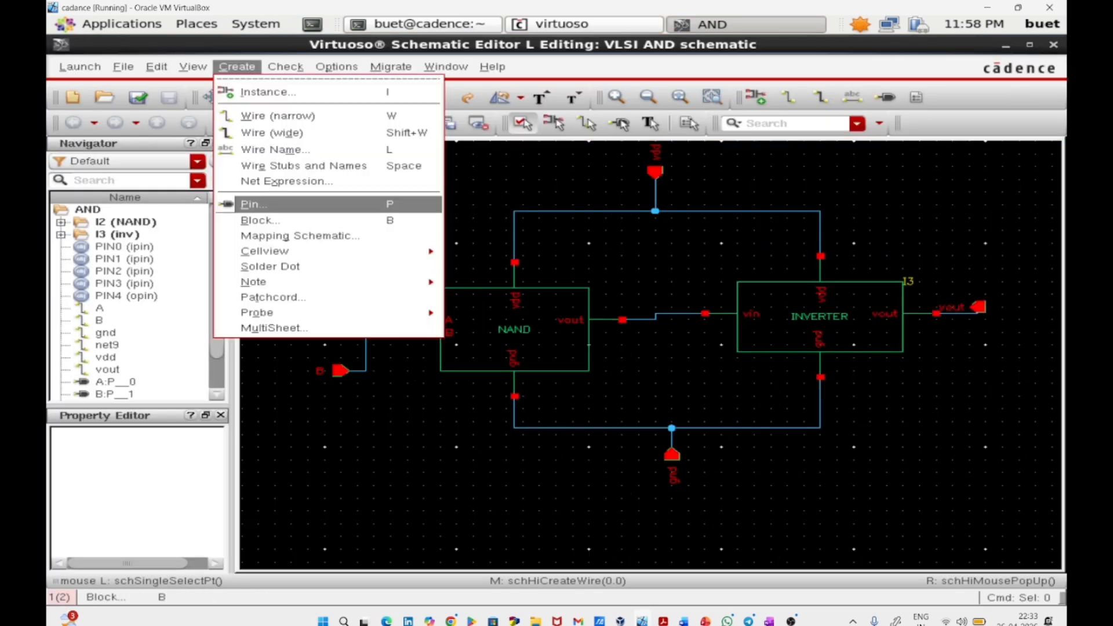
mouse_move(266, 251)
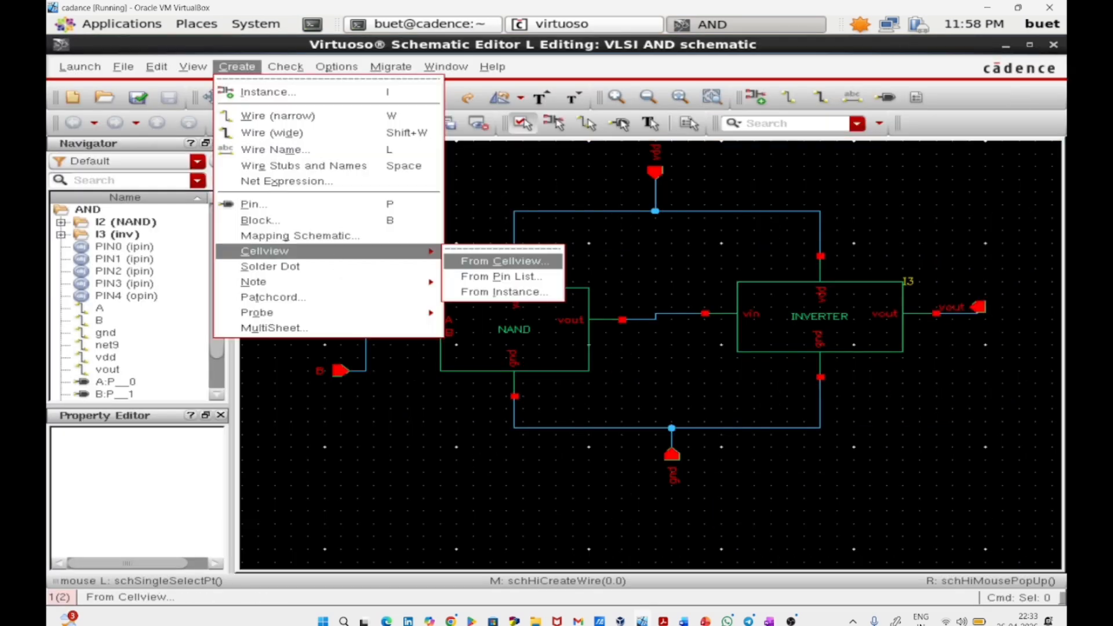
click(493, 261)
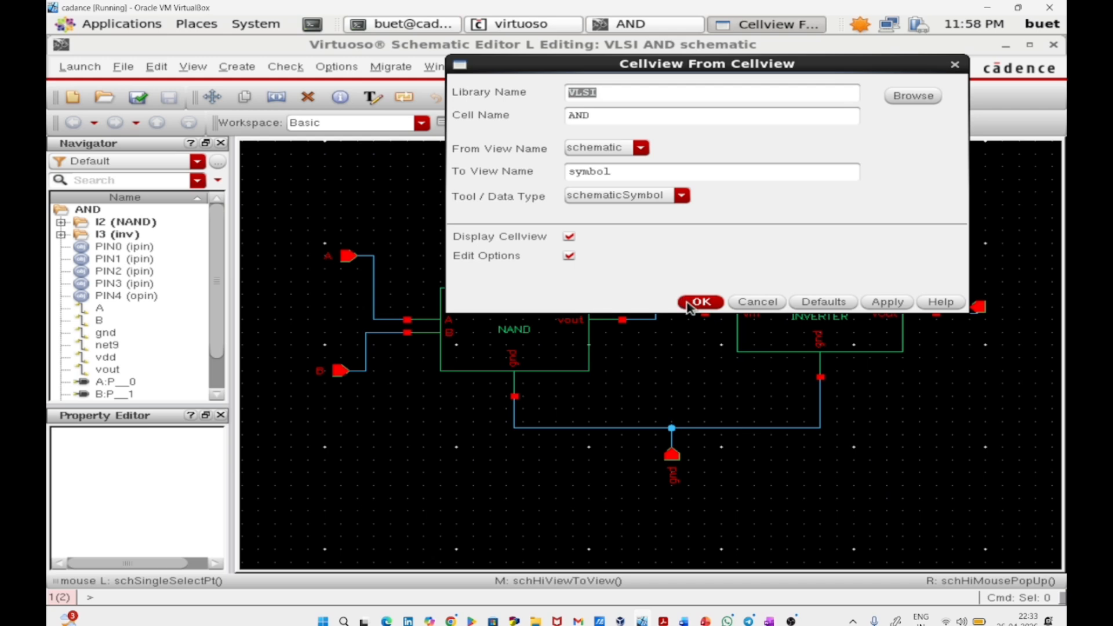
click(690, 306)
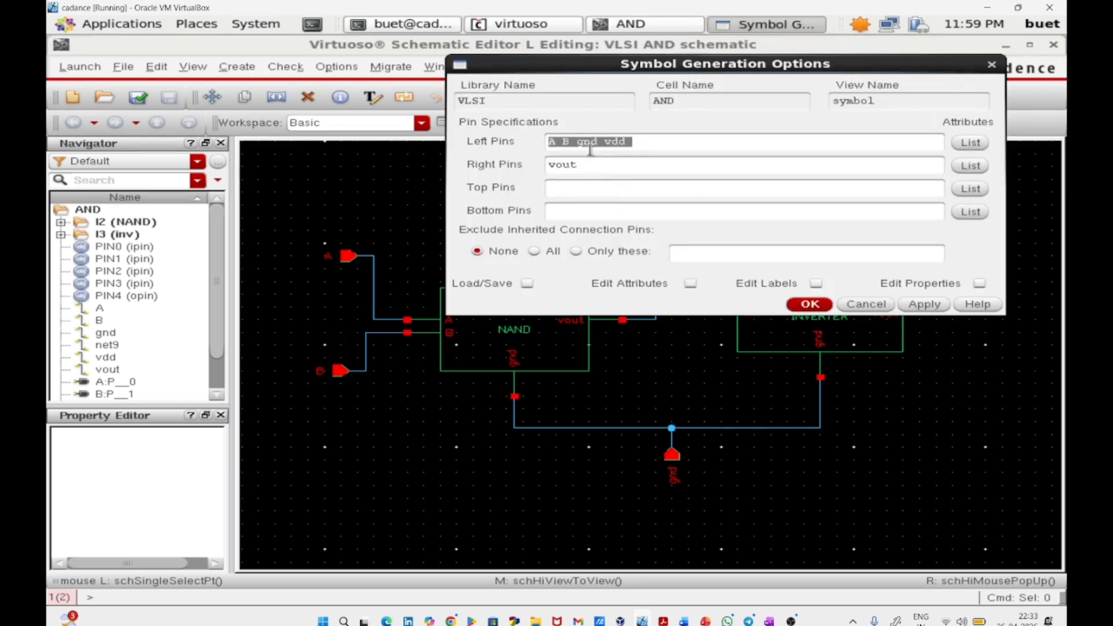
Generate the symbol with A and B as left pins, vout as right pin, vdd as top pin and gnd as bottom pin.
drag(570, 142, 632, 142)
right_click(622, 142)
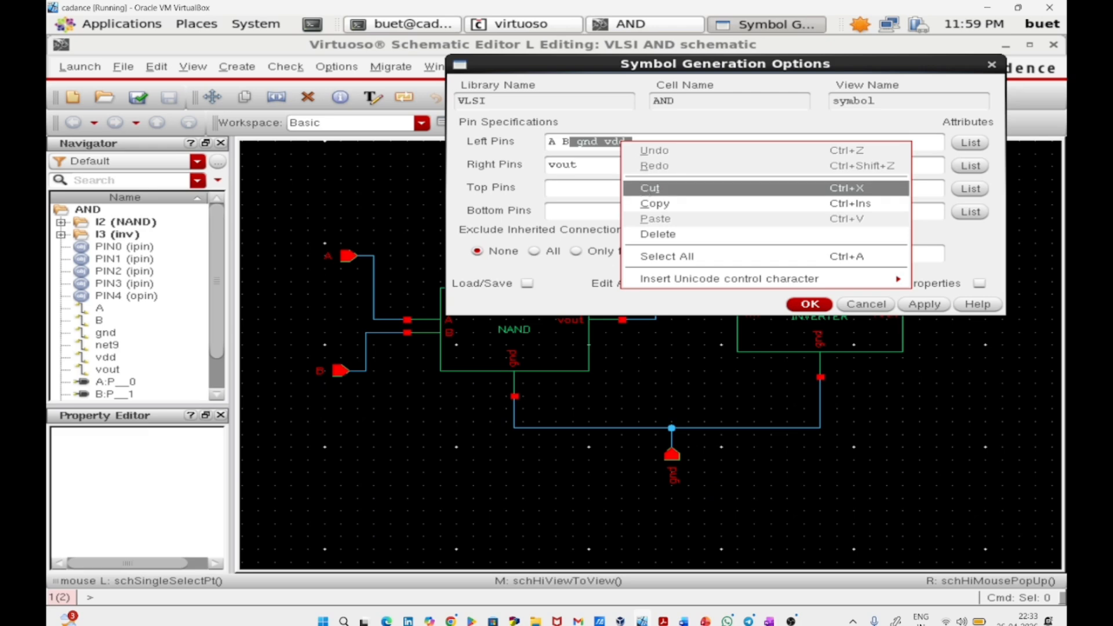
click(643, 184)
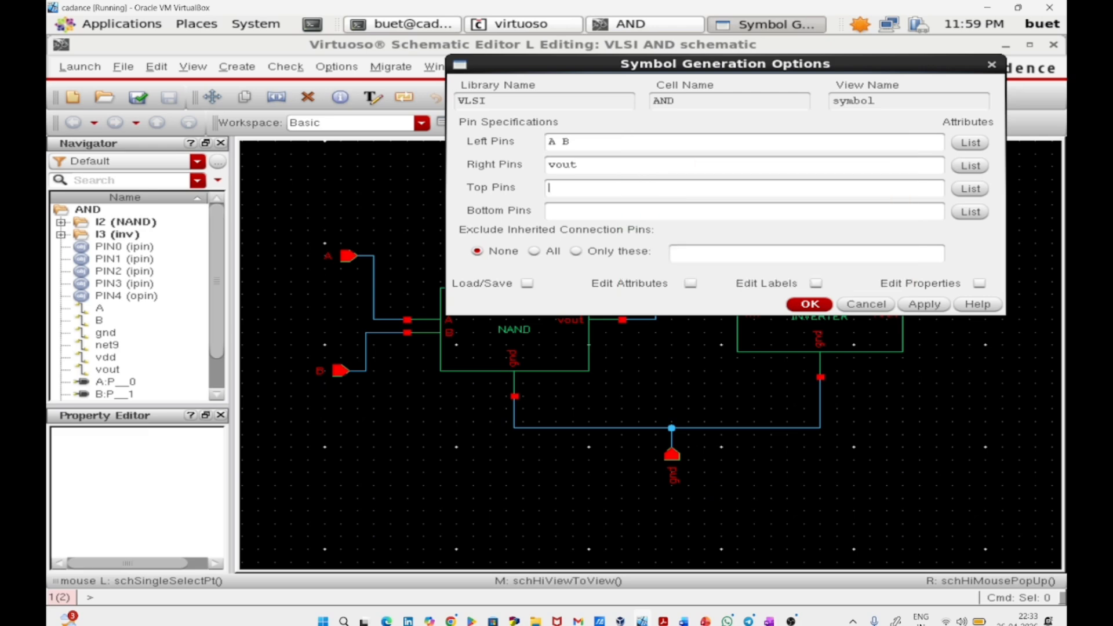
key(ctrl+v)
double_click(574, 188)
click(578, 188)
drag(582, 187, 548, 188)
right_click(555, 192)
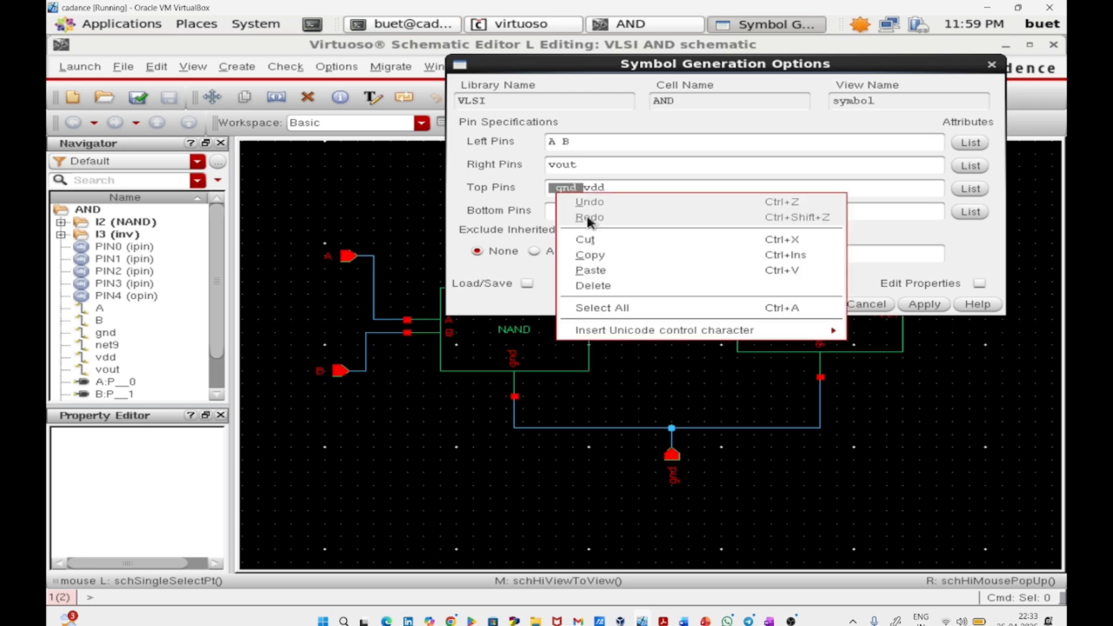
click(586, 239)
click(587, 210)
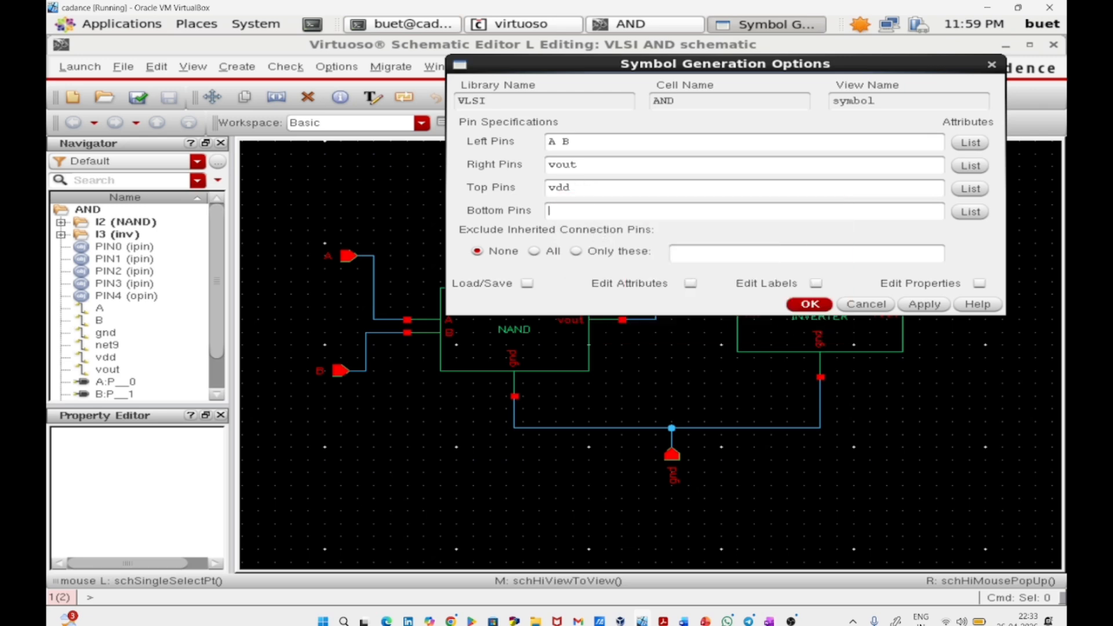
triple_click(559, 213)
click(558, 214)
key(BackSpace)
click(806, 304)
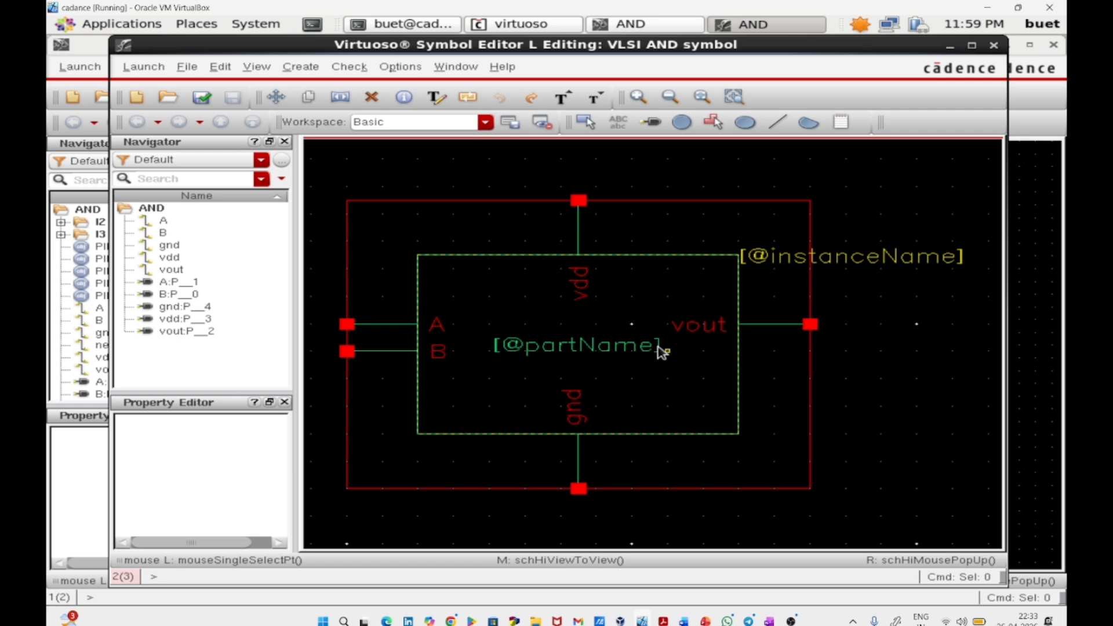
Change the symbol's part name label to AND GATE and clear its instance name label.
double_click(652, 347)
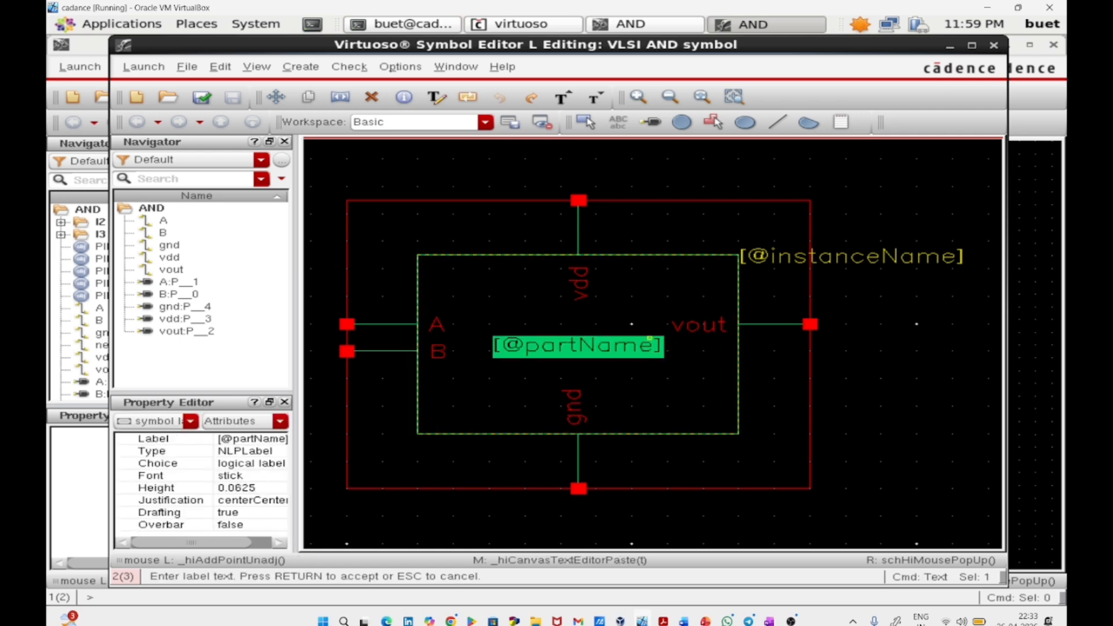
text(AND GAT)
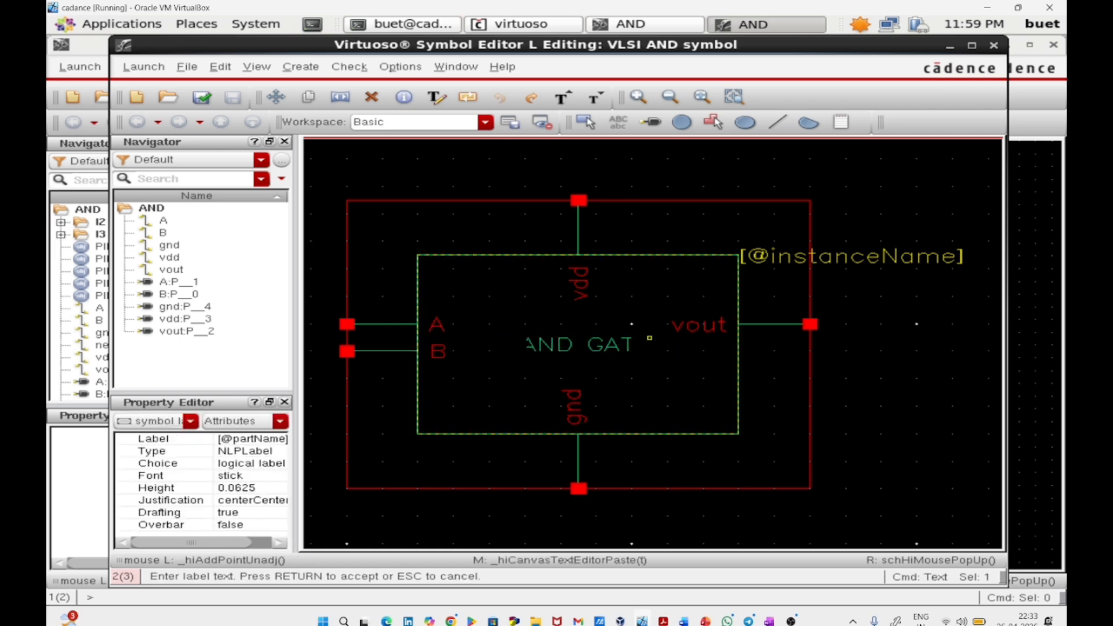
text(E)
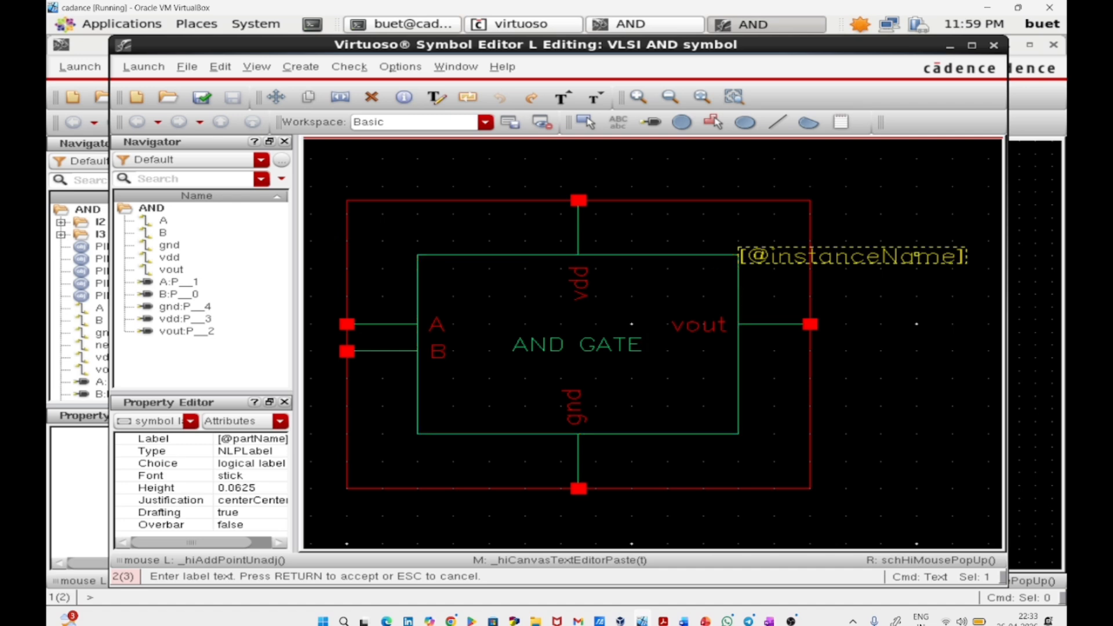
key(Tab)
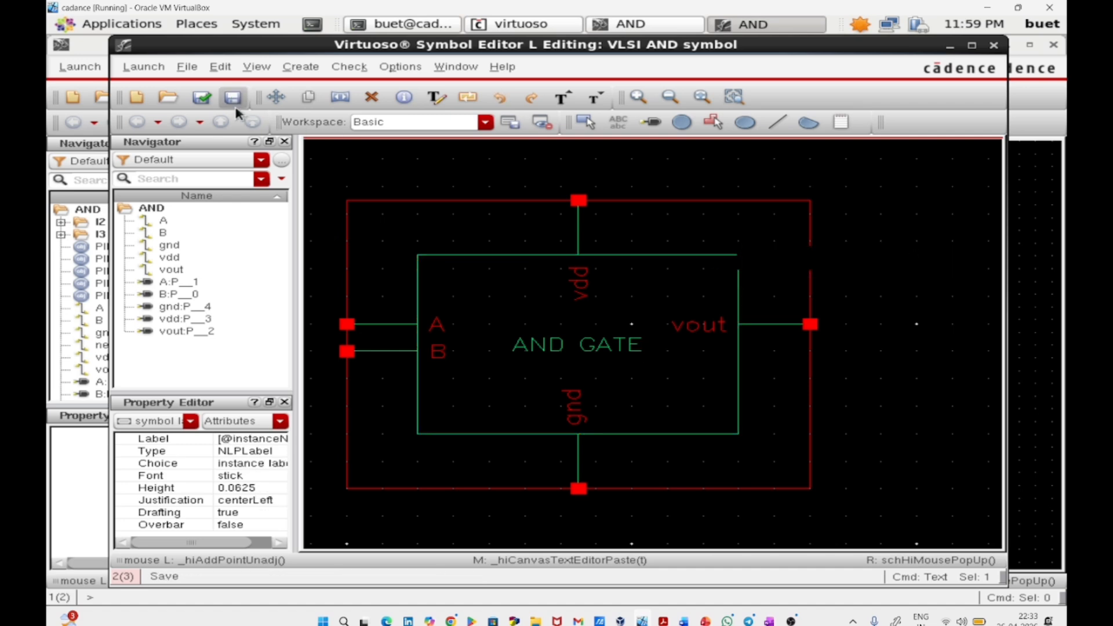
Check and save the AND symbol, and minimize the symbol and schematic editor windows.
click(210, 102)
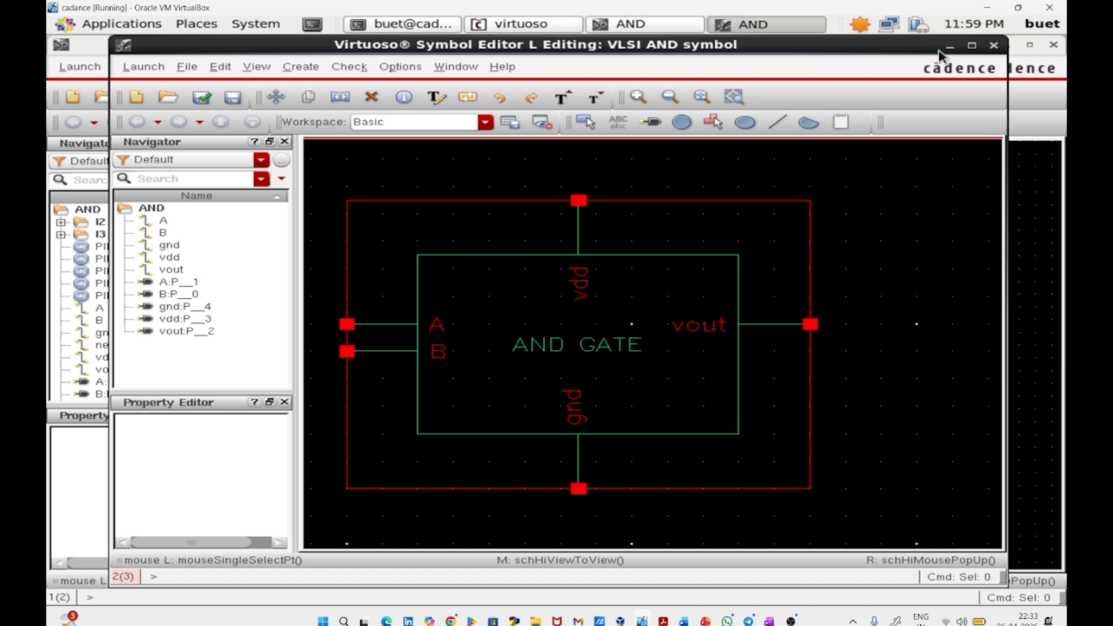
click(949, 45)
click(1007, 45)
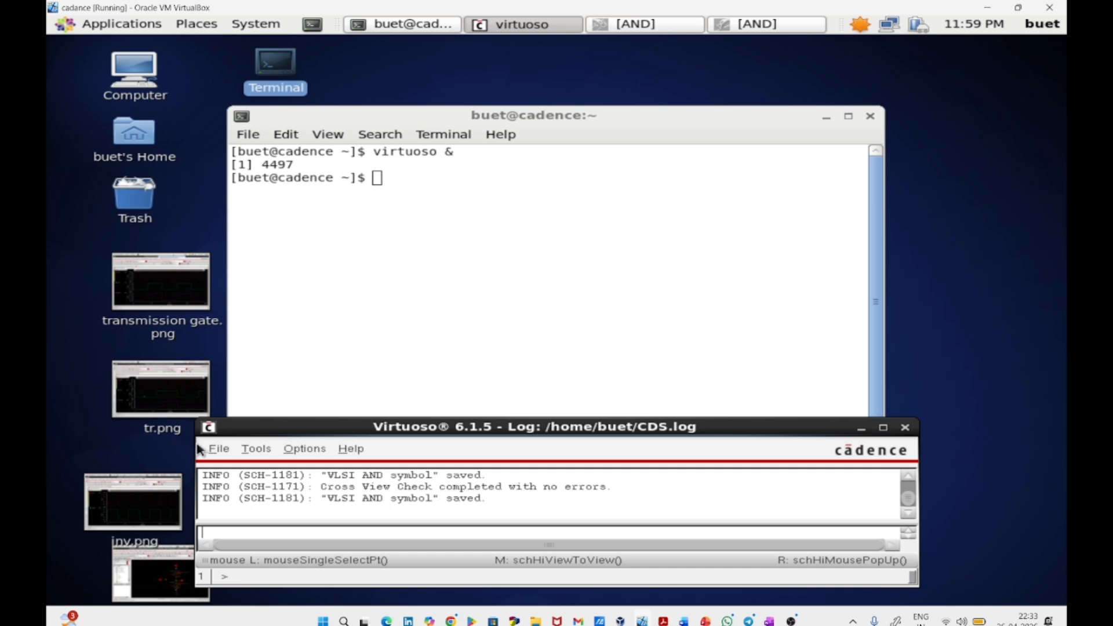
Create a new schematic cellview for cell AND1 in the VLSI library and maximize its editor window.
click(216, 449)
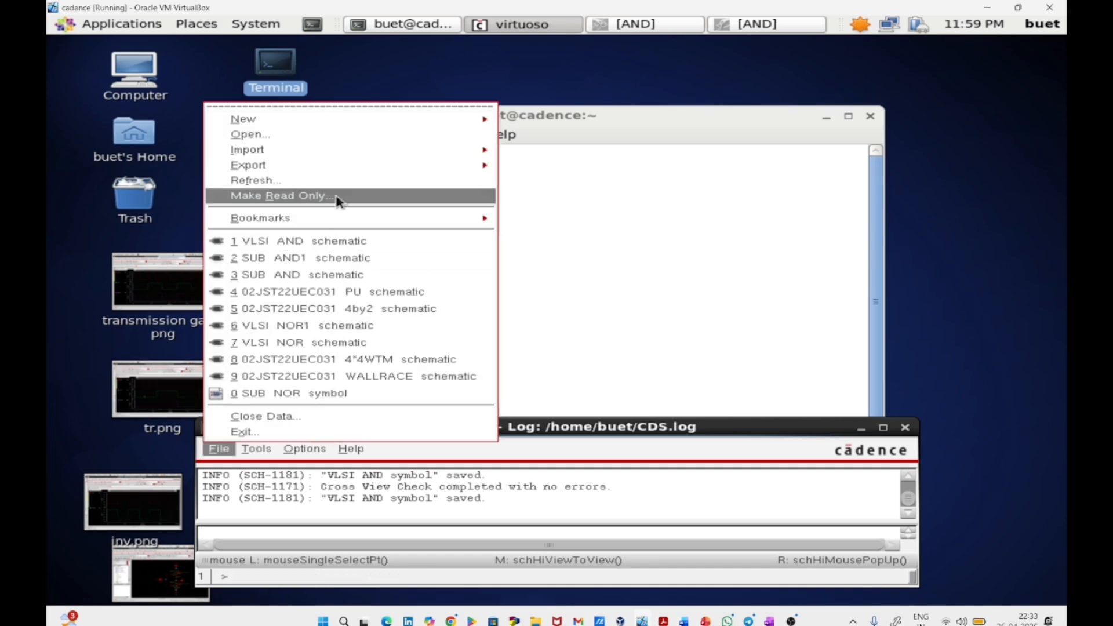
mouse_move(455, 122)
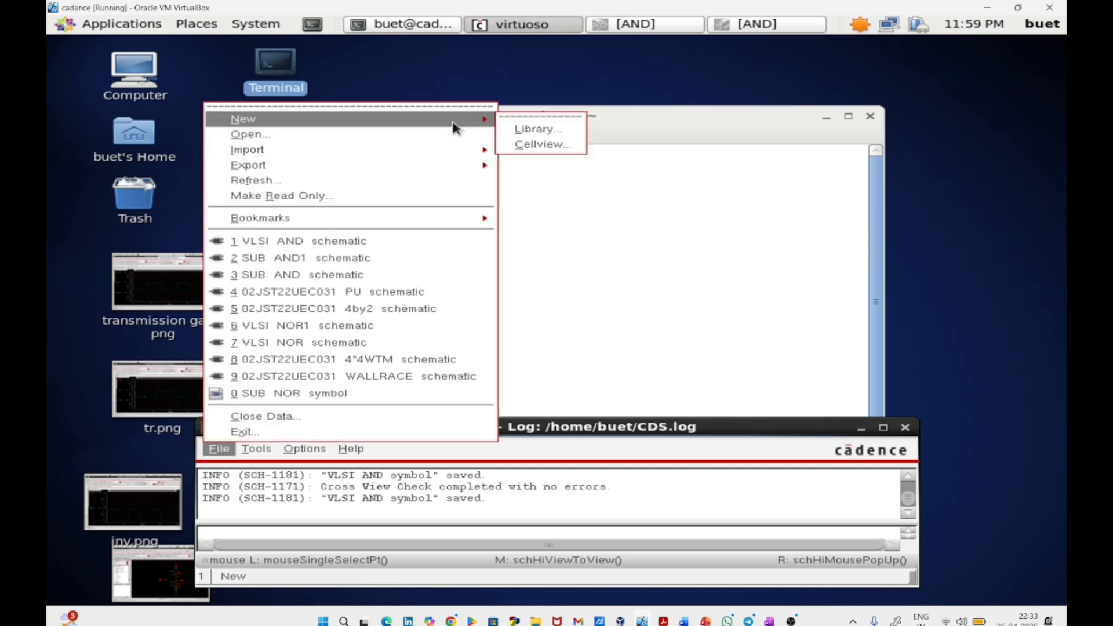
click(539, 144)
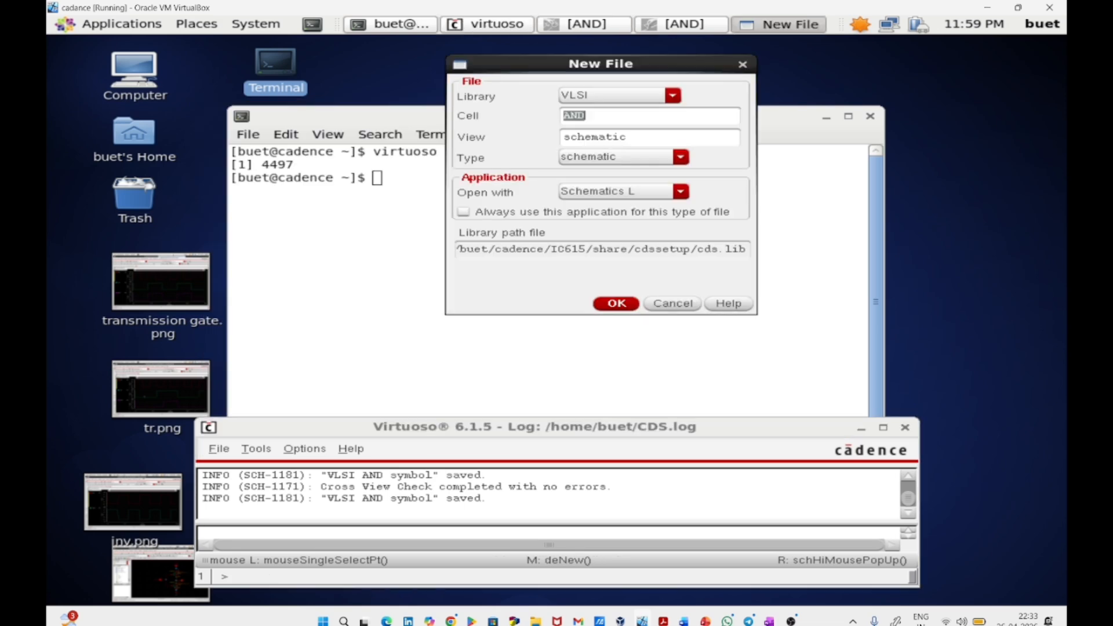
click(602, 121)
click(620, 303)
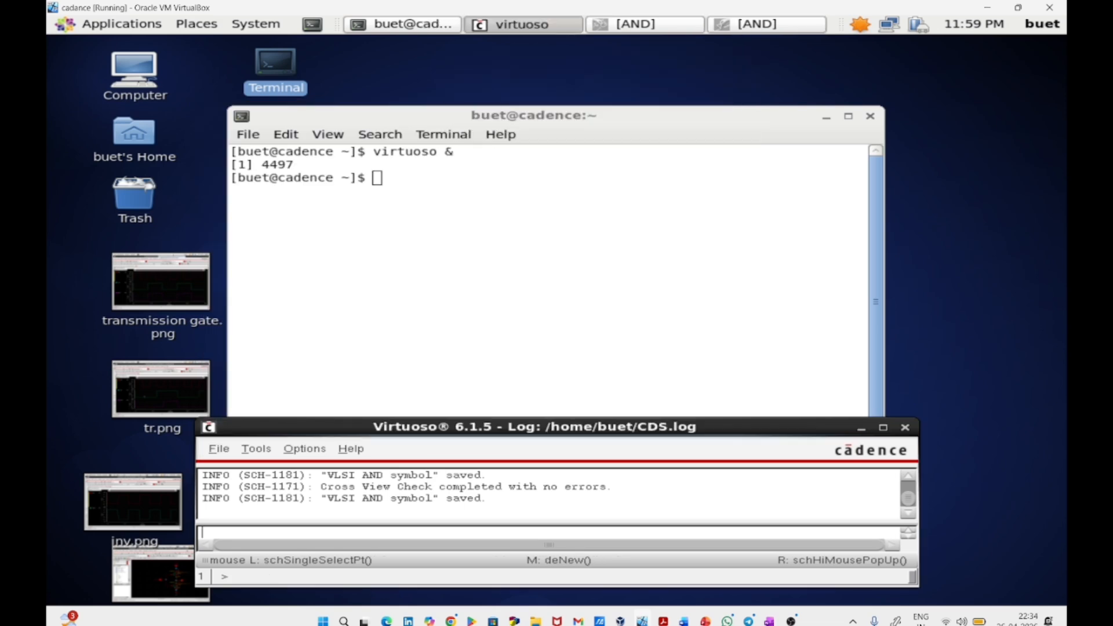
key(p)
click(971, 45)
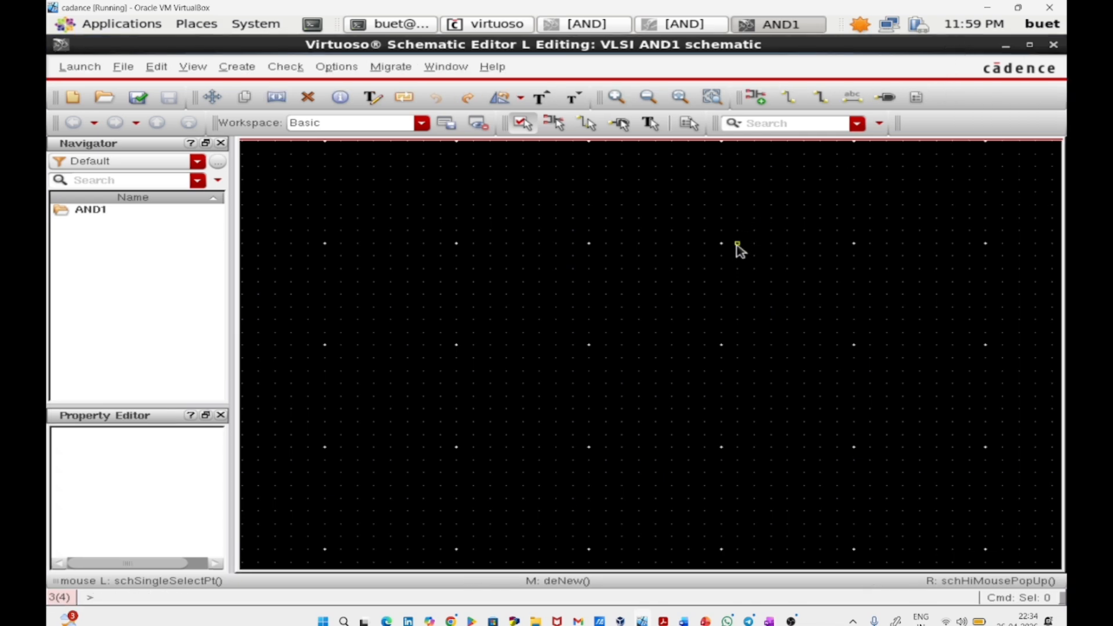
Place an instance of the VLSI library's AND symbol in the middle of the AND1 schematic.
key(i)
click(781, 91)
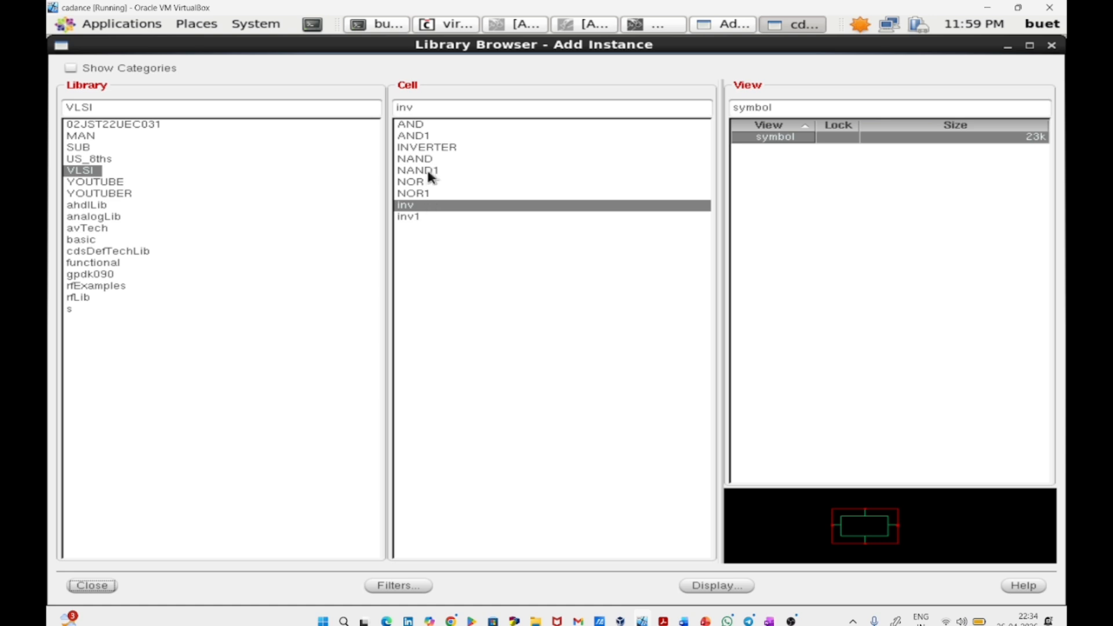
click(426, 125)
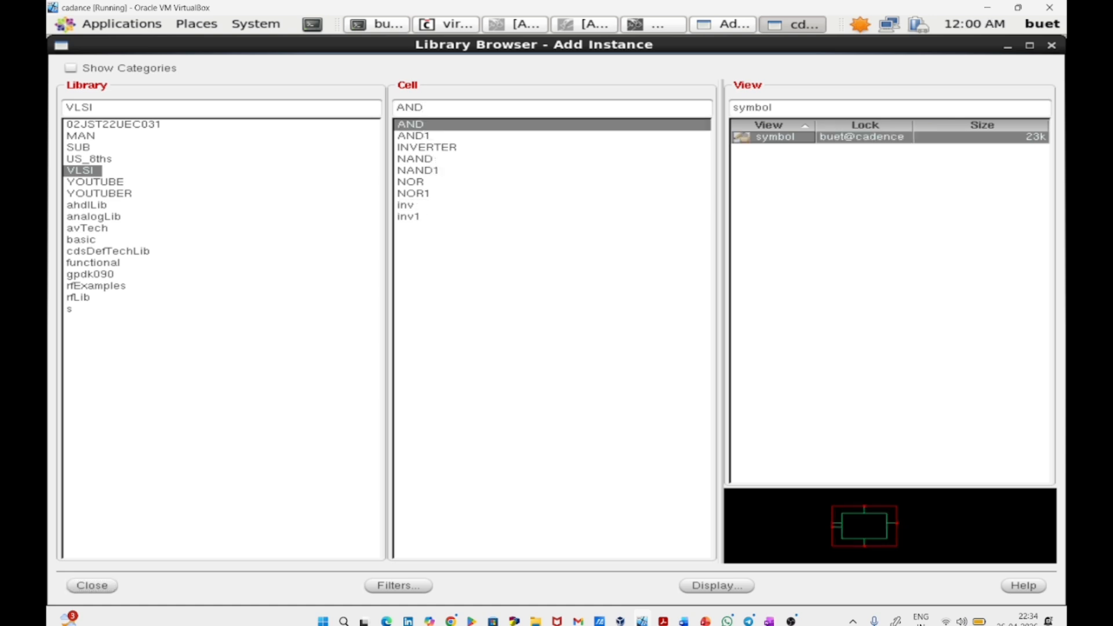
click(90, 585)
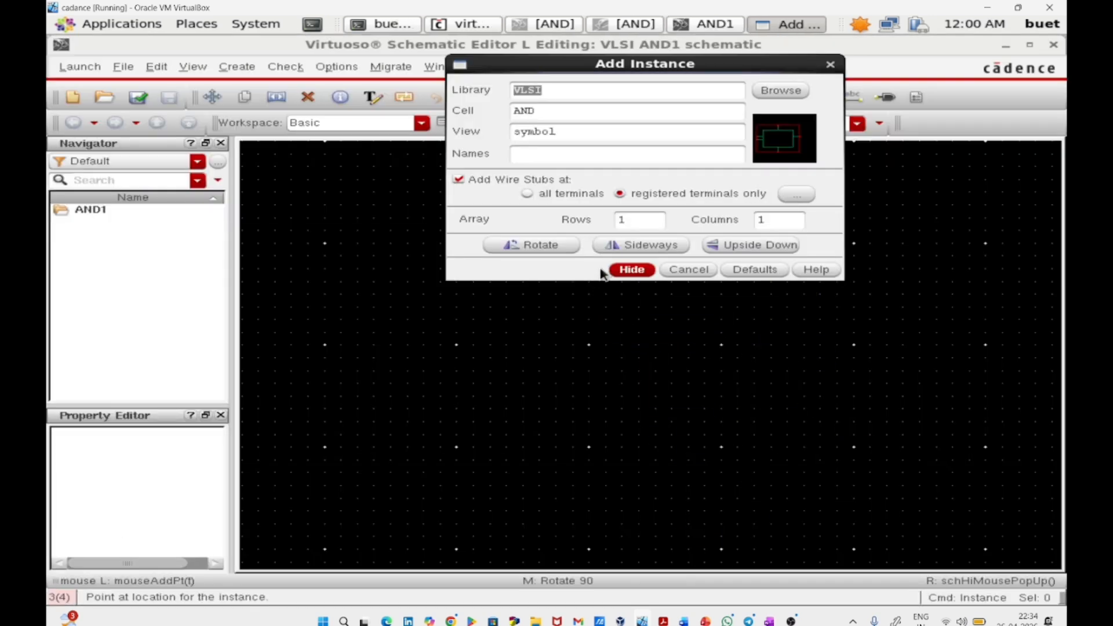
click(628, 270)
click(514, 340)
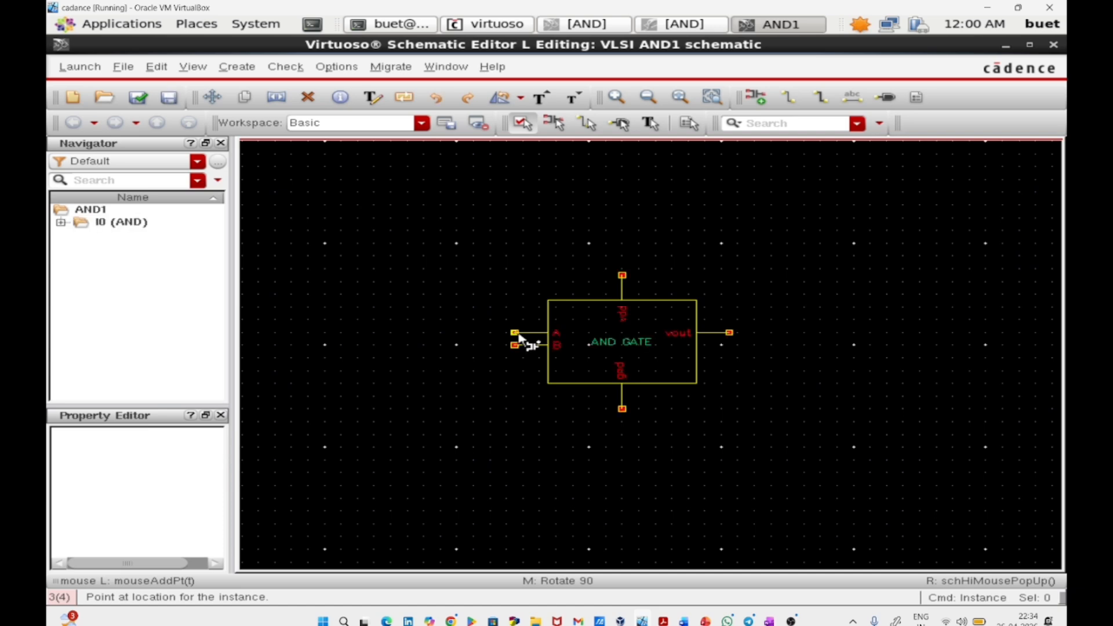
key(Escape)
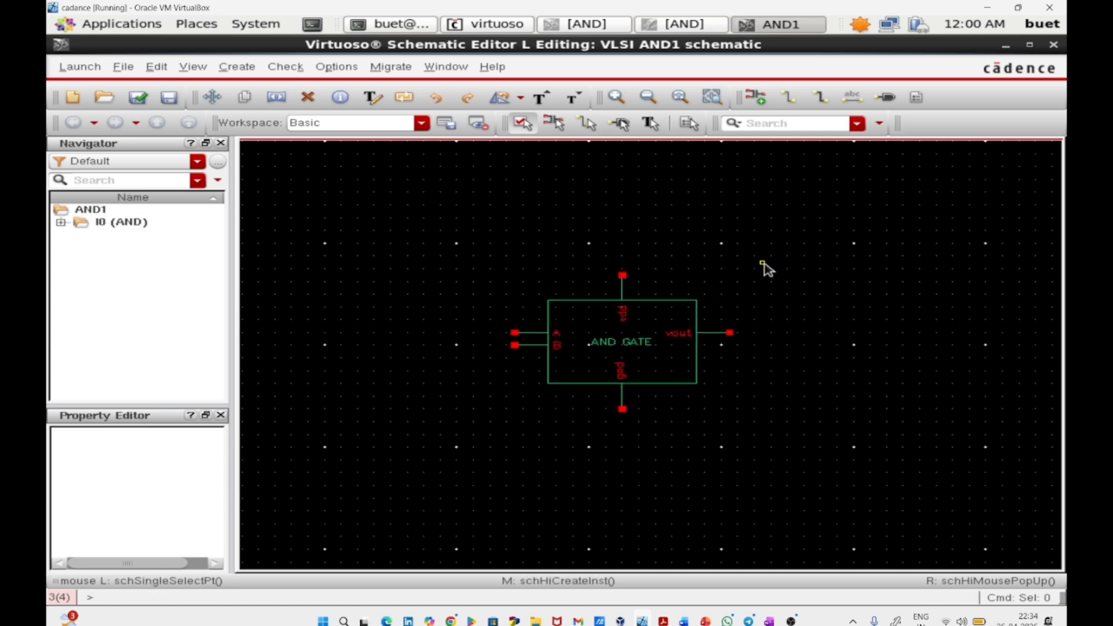
Add an output pin named vout to the right of the AND gate's output terminal.
key(p)
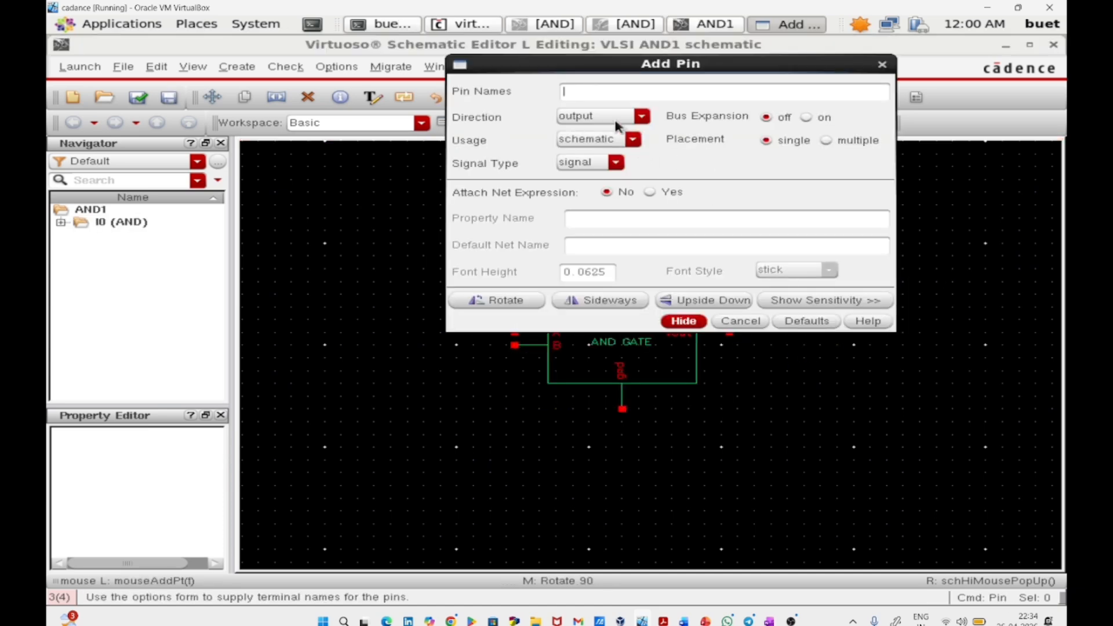
text(vout)
key(Return)
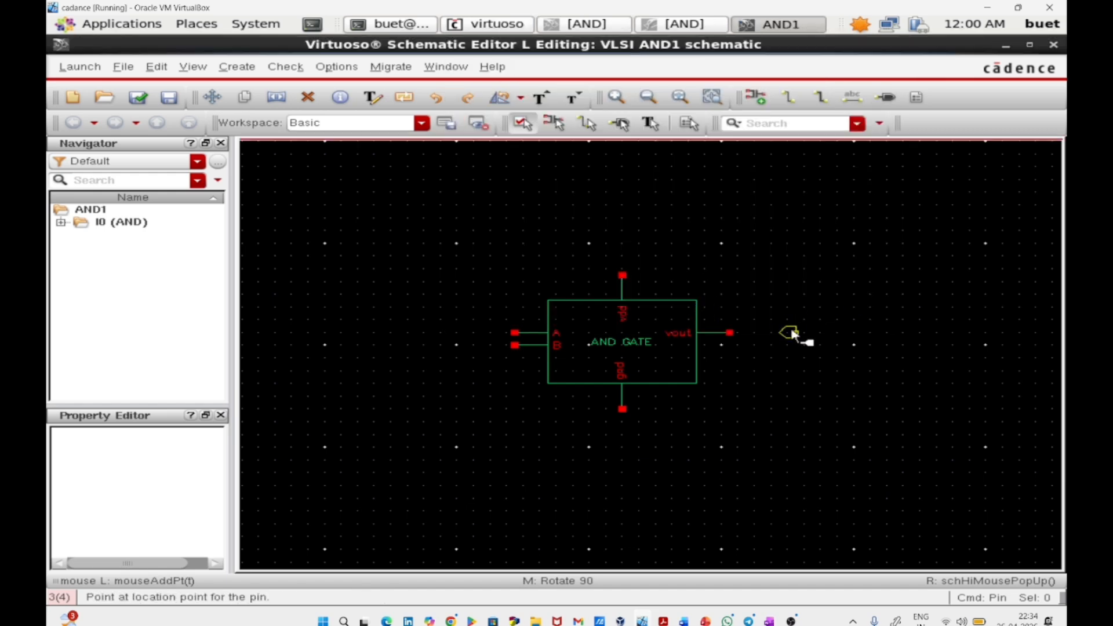
click(792, 333)
Define input pins A, B, vdd and gnd, and place A and B to the left of the AND gate.
key(p)
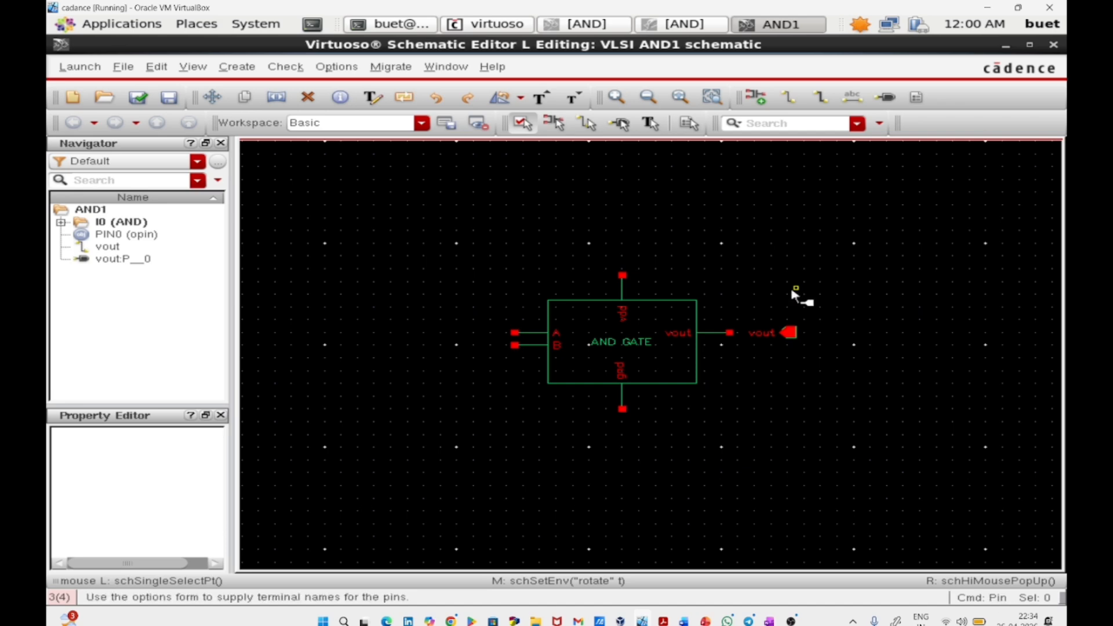
click(579, 116)
click(580, 130)
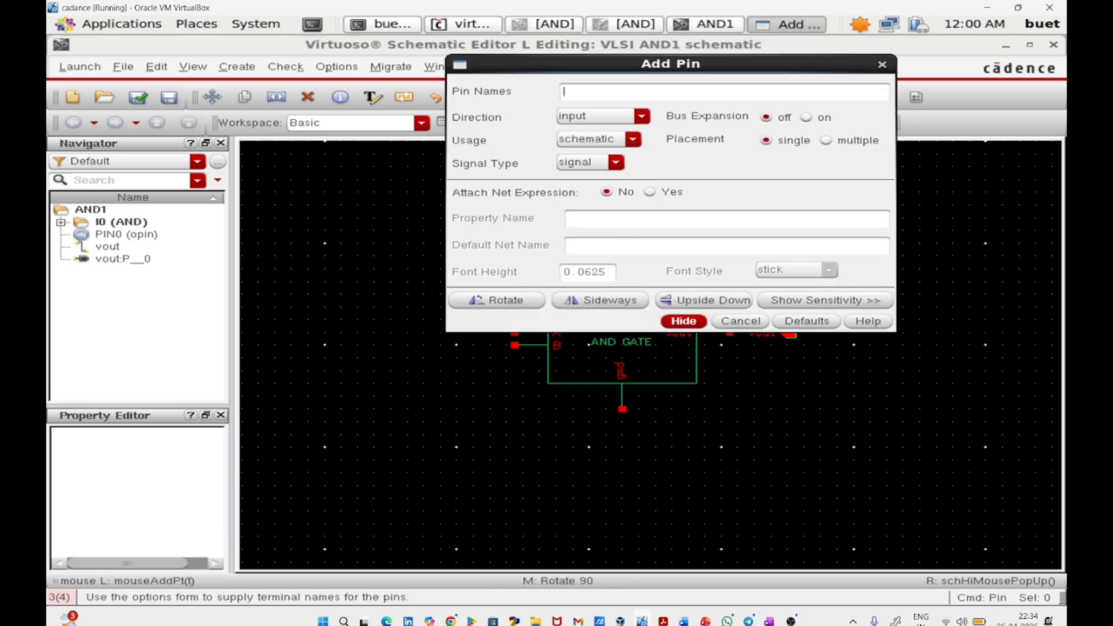
text(A B vdd gnd)
key(Return)
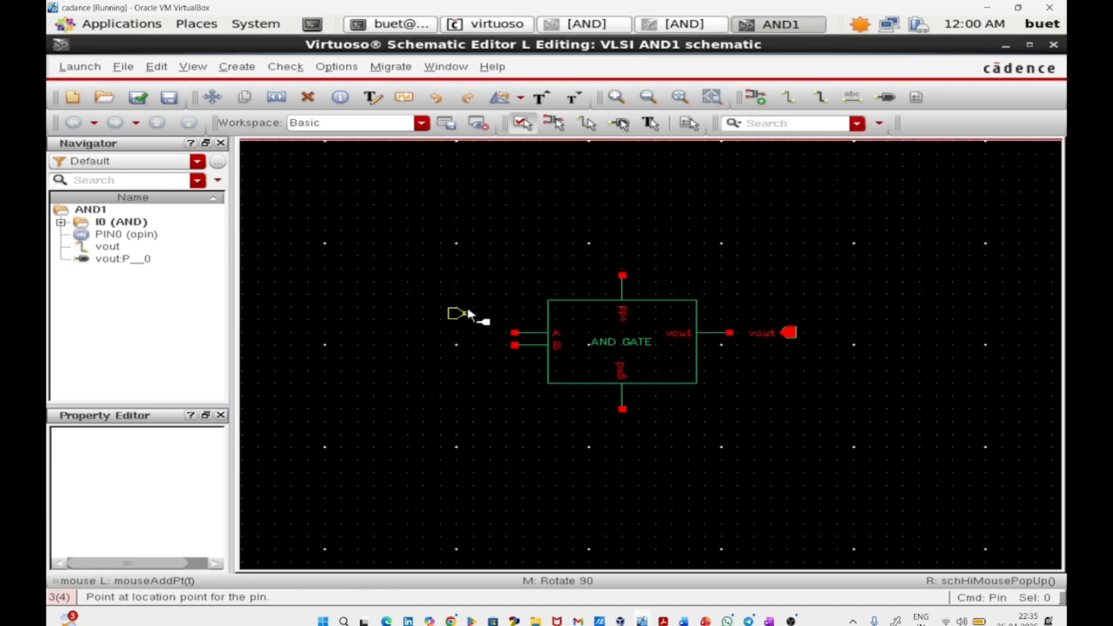
click(448, 283)
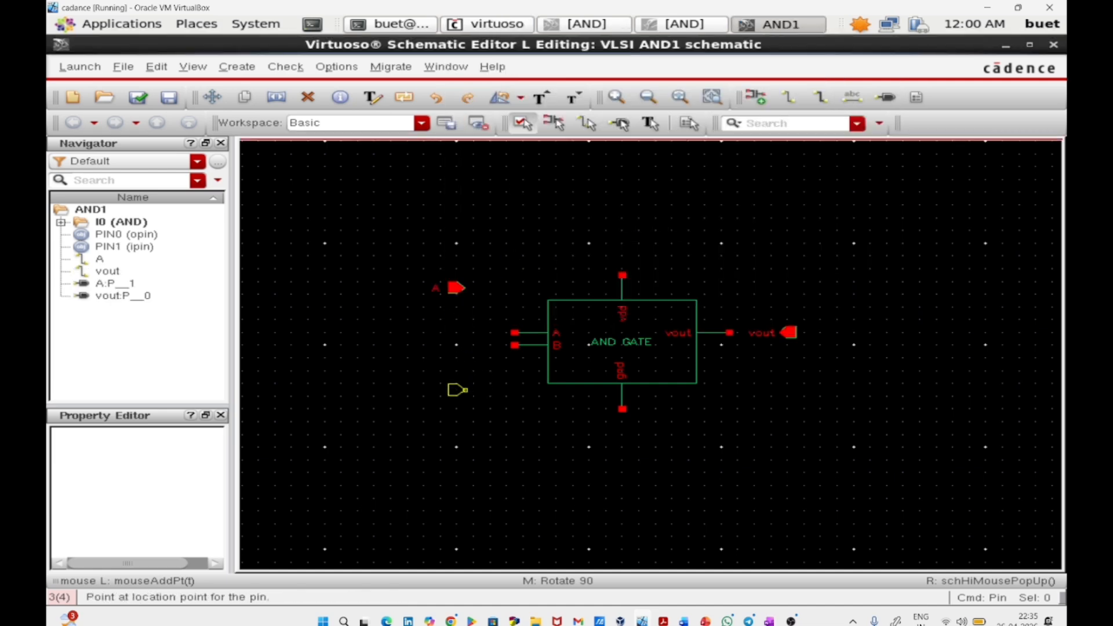
click(448, 385)
Place the vdd pin above and the gnd pin below the AND gate, each rotated to face its terminal.
middle_click(631, 219)
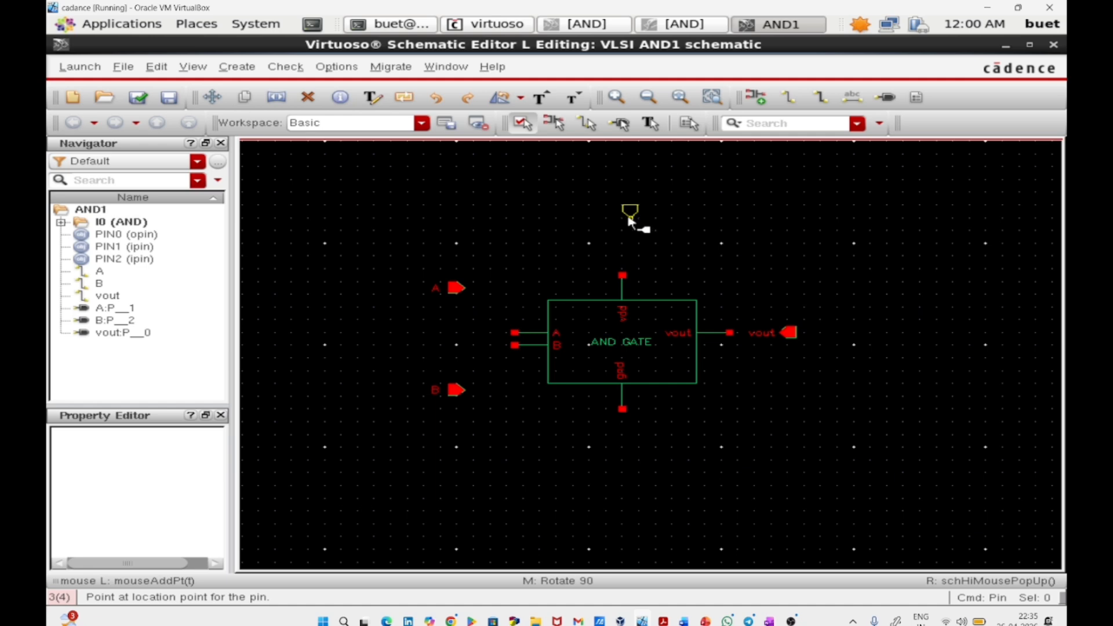
click(622, 218)
middle_click(656, 549)
middle_click(656, 549)
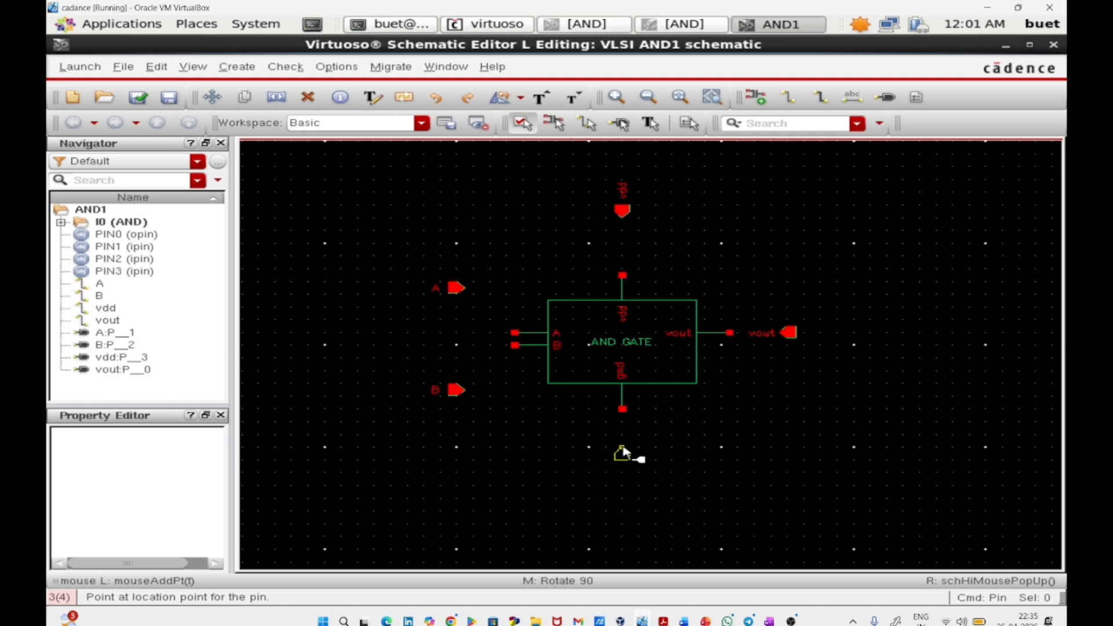
click(622, 448)
key(Escape)
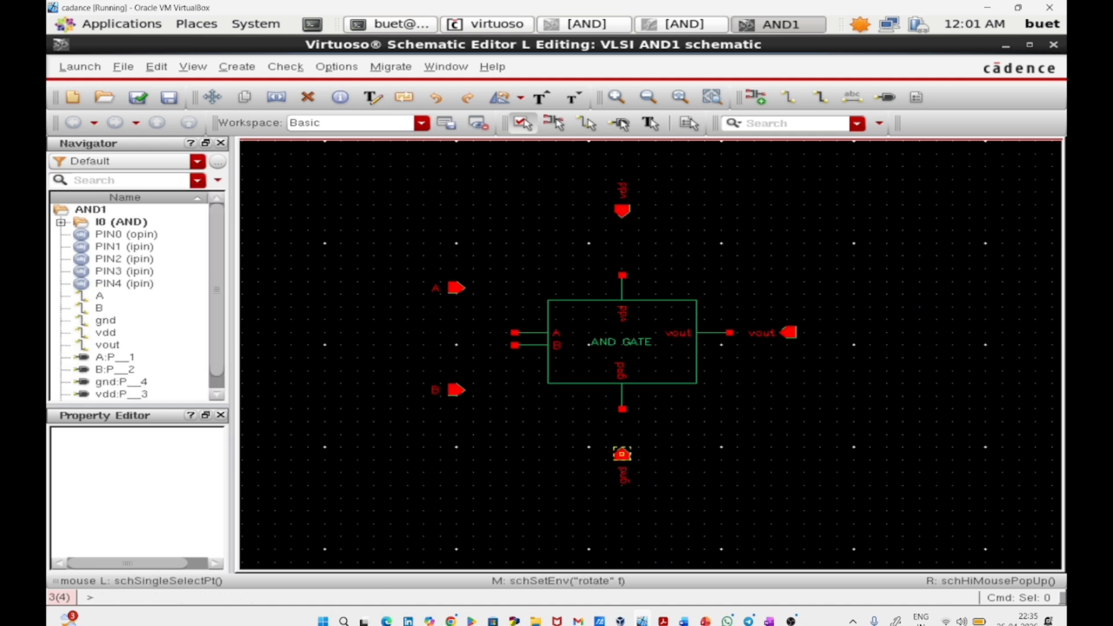
Wire the gnd pin to the AND gate's gnd terminal.
key(w)
click(622, 453)
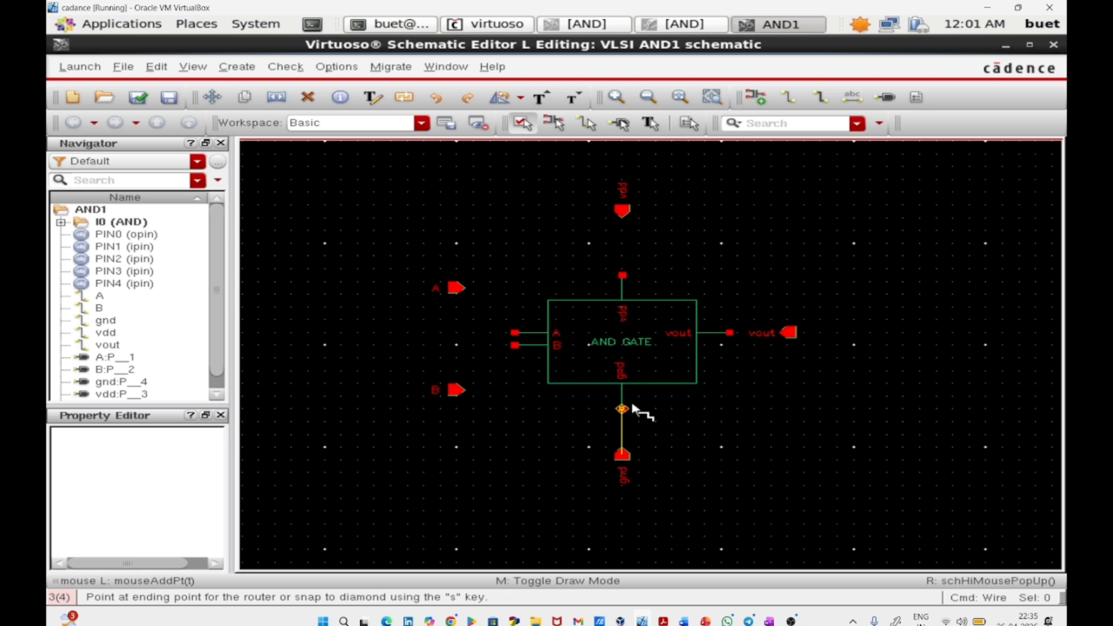
click(633, 406)
key(Escape)
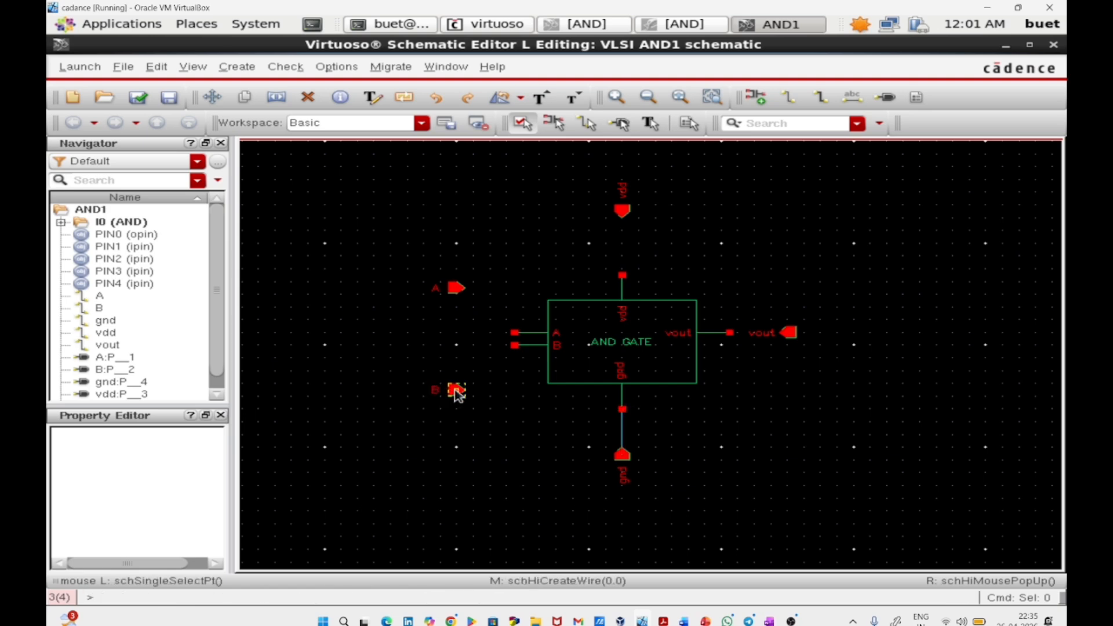
Wire input pins B and A to the matching input terminals of the AND gate.
key(w)
click(458, 390)
click(515, 346)
key(Escape)
key(w)
click(457, 289)
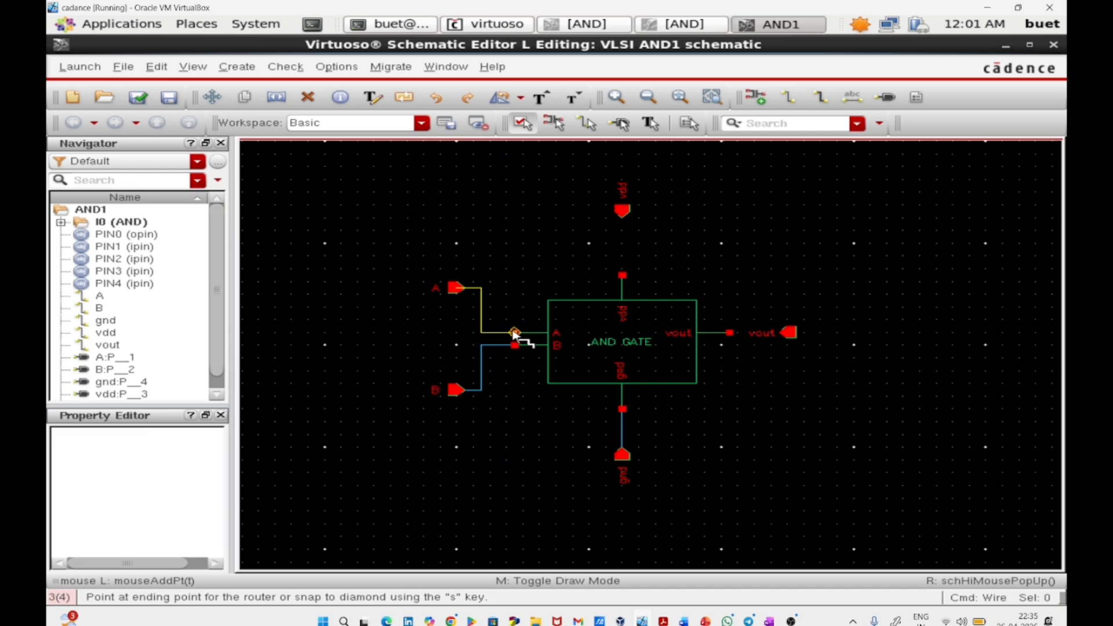
click(515, 333)
key(Escape)
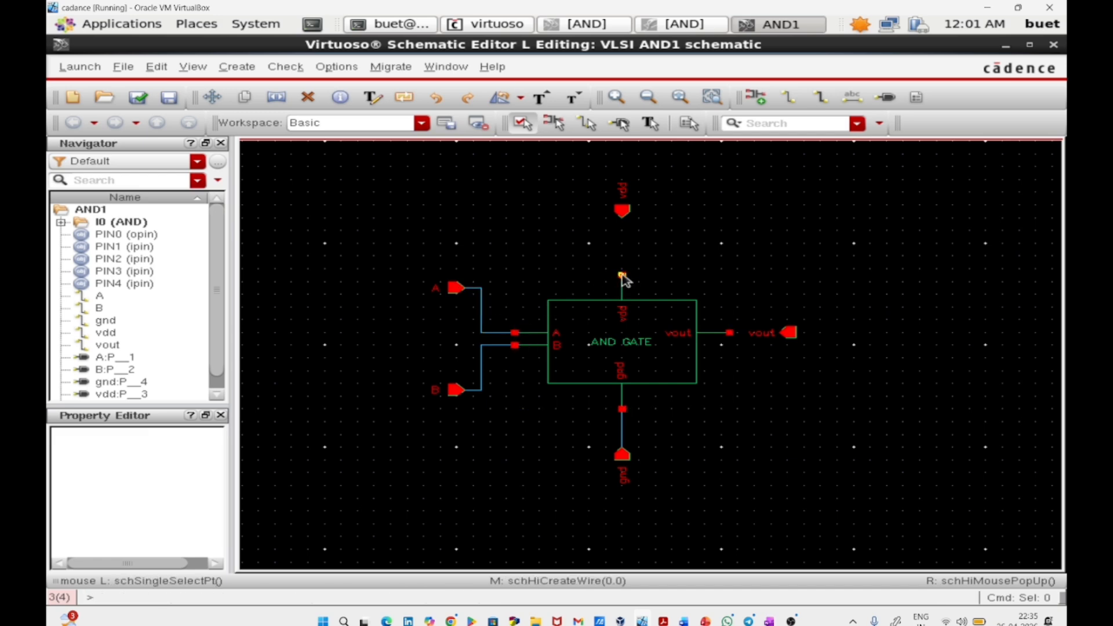
Wire the AND gate's vdd terminal to the vdd pin and its vout terminal to the vout pin.
key(w)
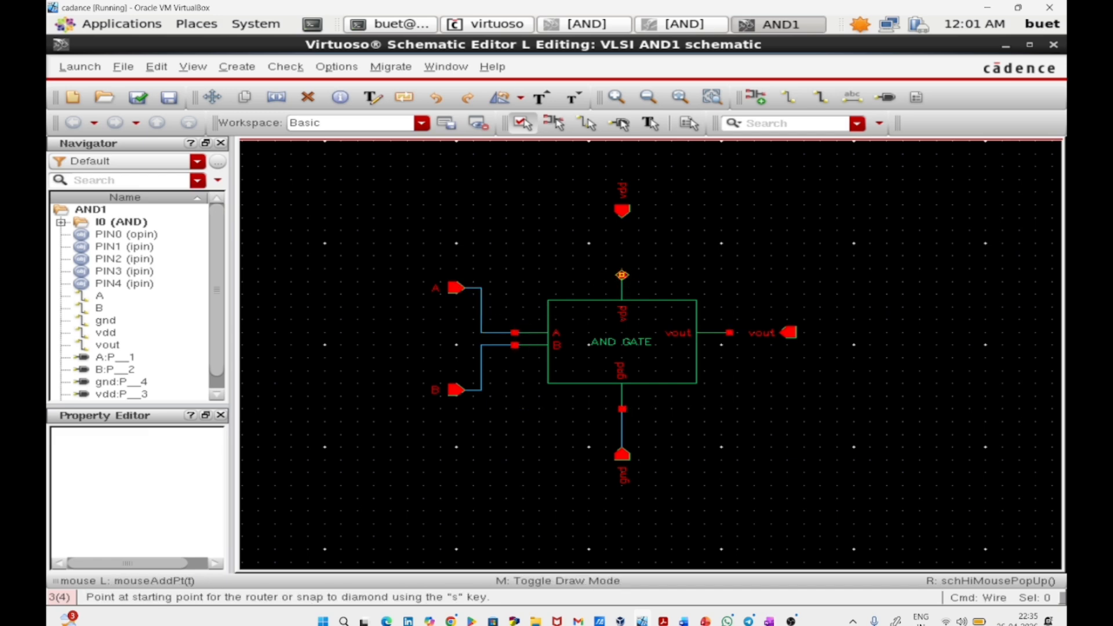
click(622, 276)
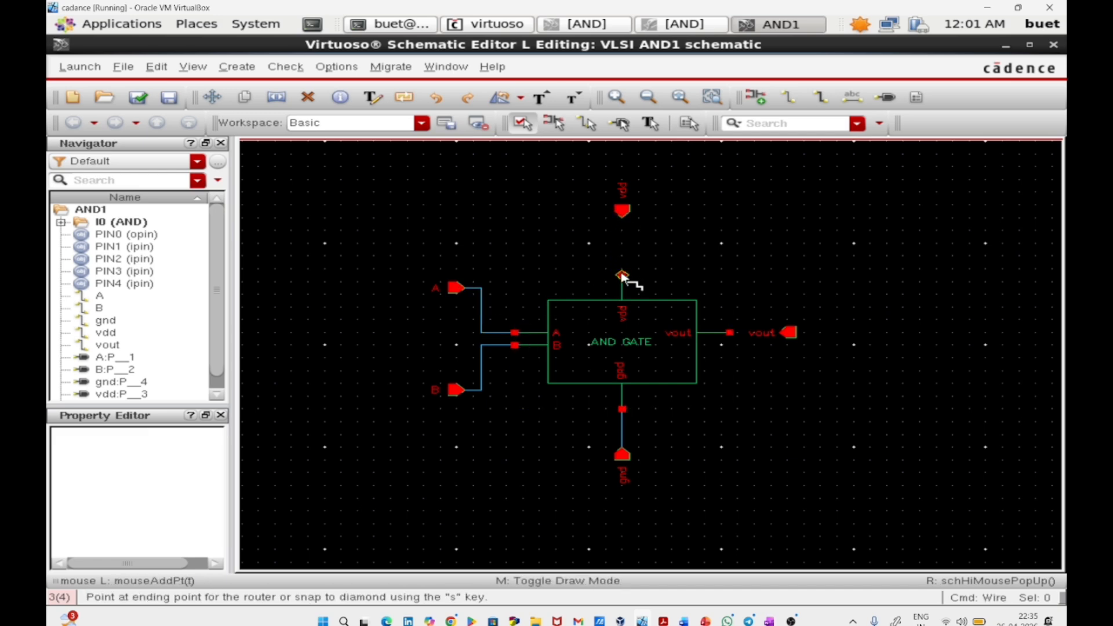
click(619, 216)
key(Escape)
key(w)
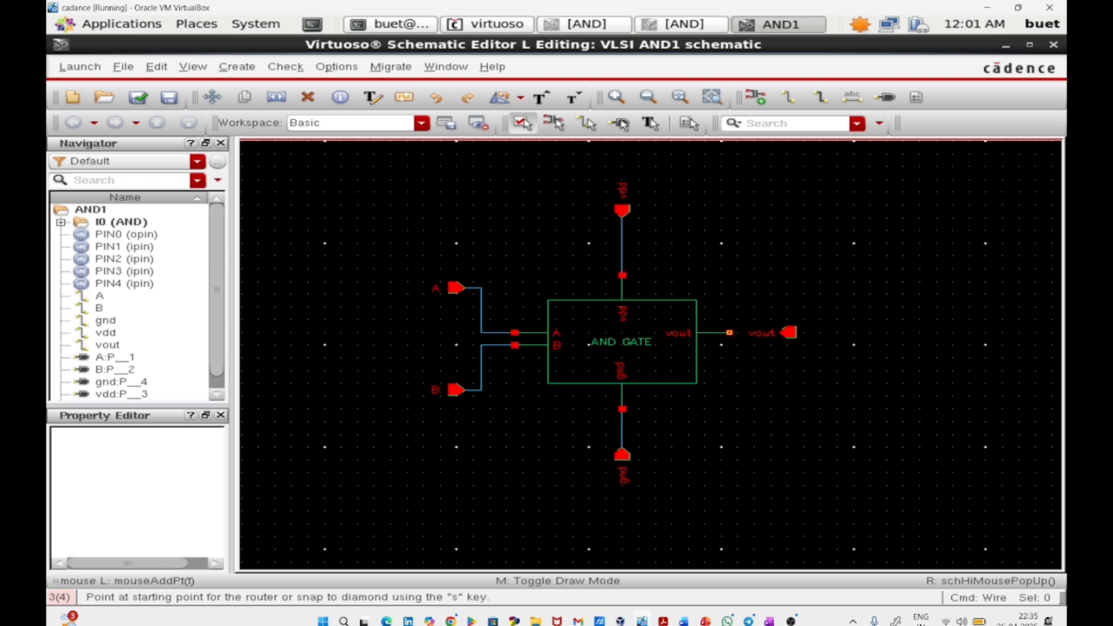
click(730, 332)
click(790, 334)
key(Escape)
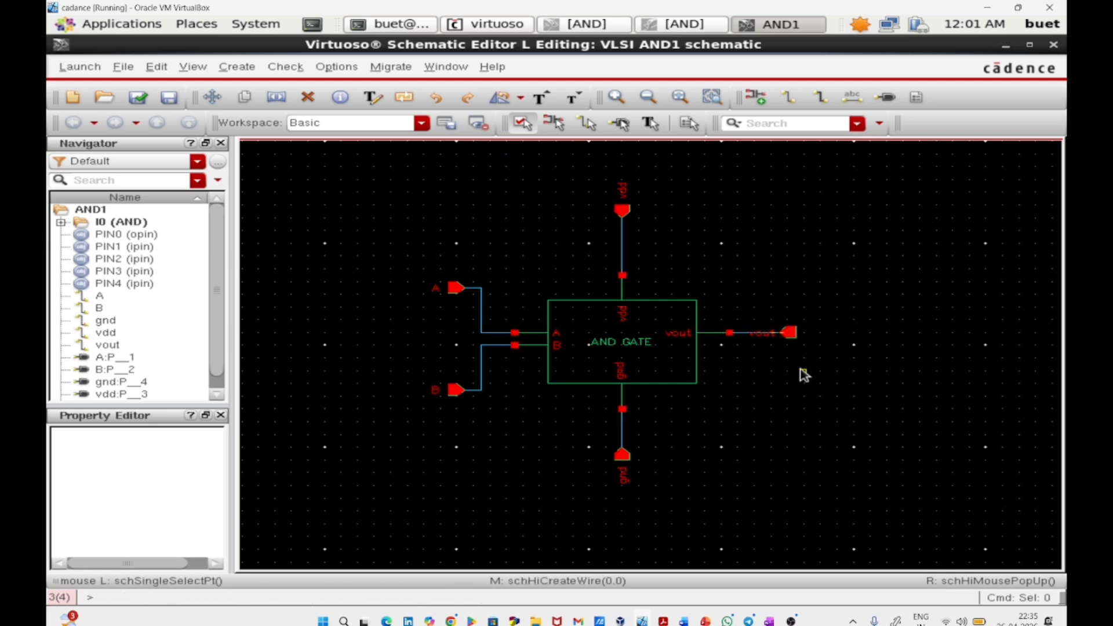
Check and save the AND1 schematic, restore its window to a smaller size, and bring the Virtuoso log forward.
click(138, 96)
click(1029, 44)
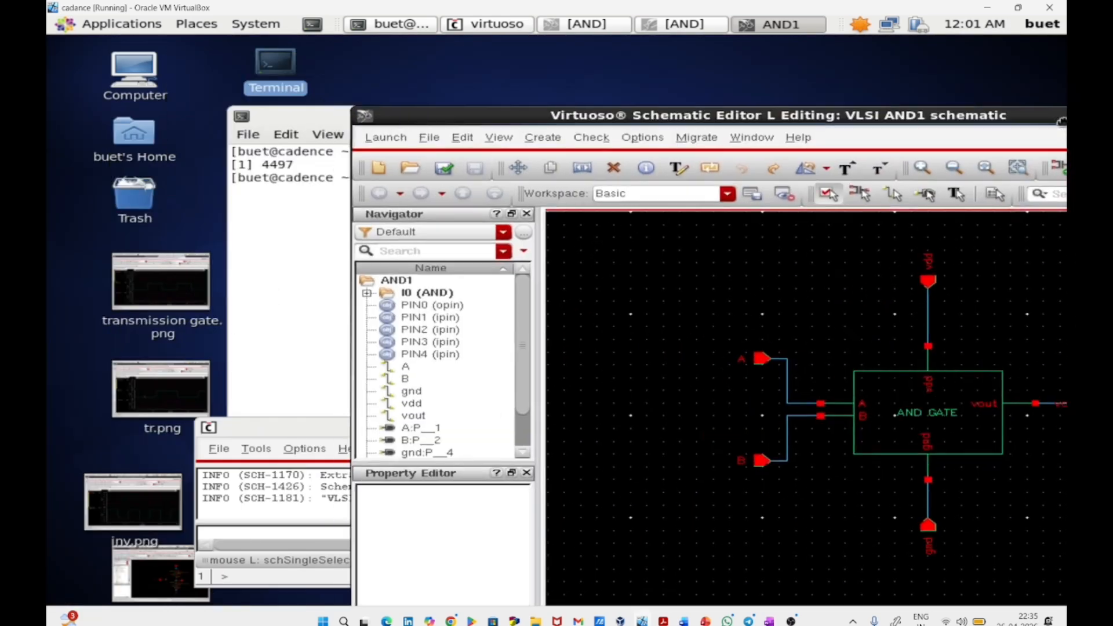
click(333, 493)
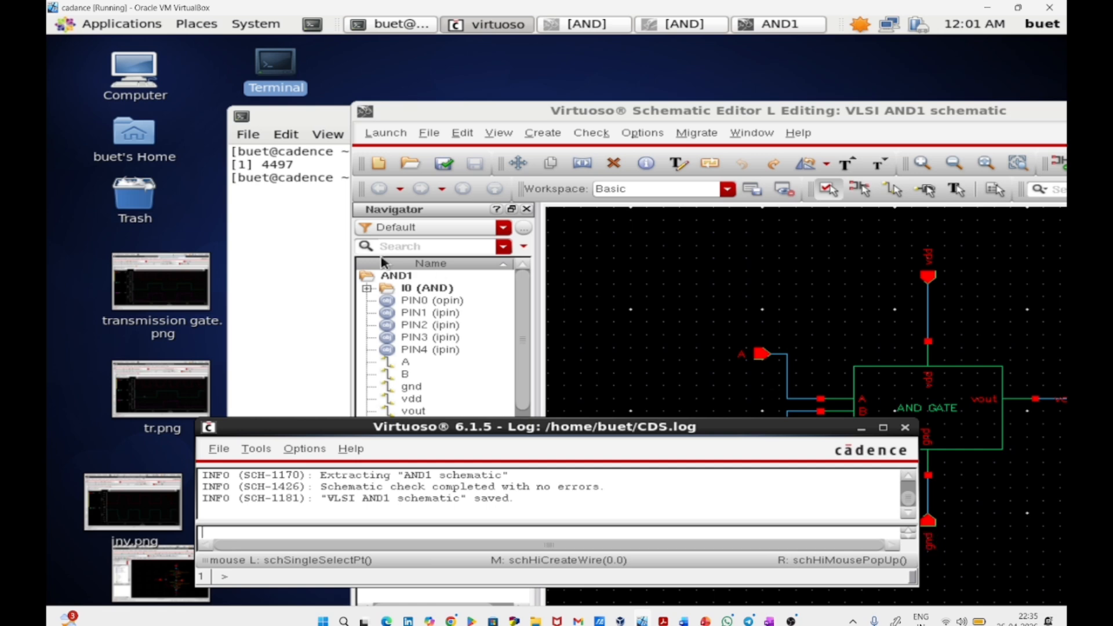
Launch ADE L from the AND1 schematic and open the analog stimuli setup.
click(385, 134)
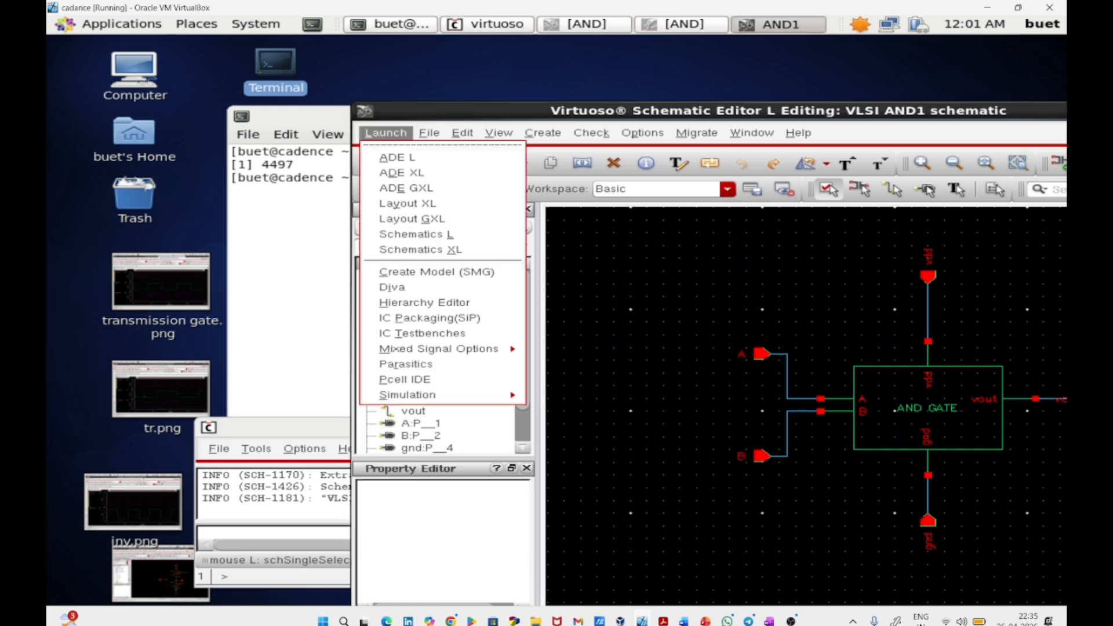
click(397, 157)
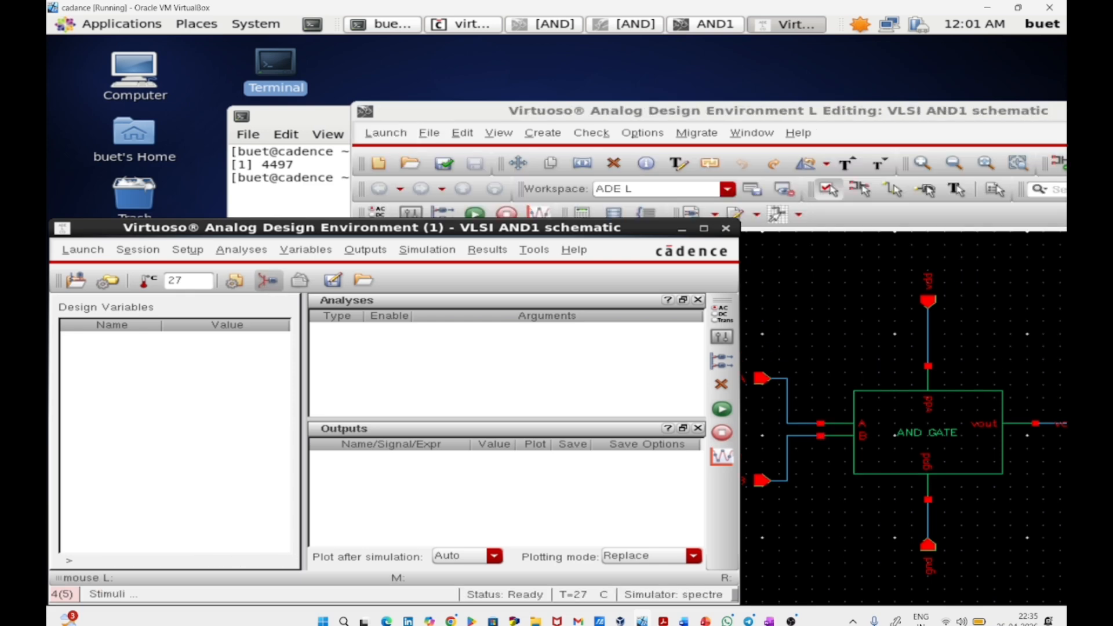
click(267, 280)
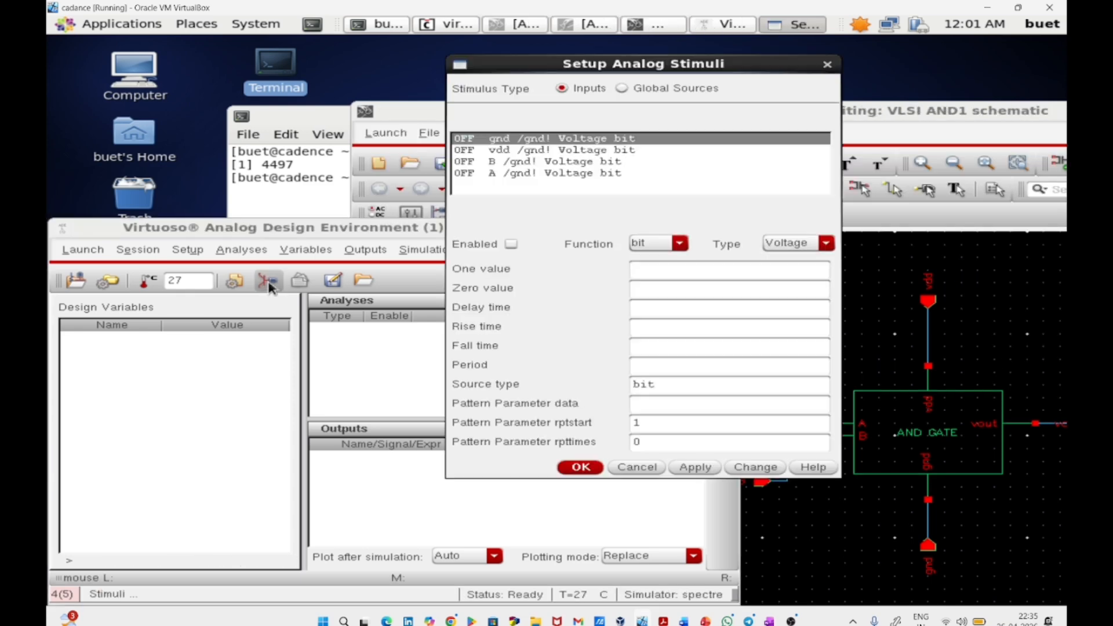
Enable the gnd stimulus as a dc voltage source with a DC voltage of 0 and apply it.
click(665, 248)
click(661, 259)
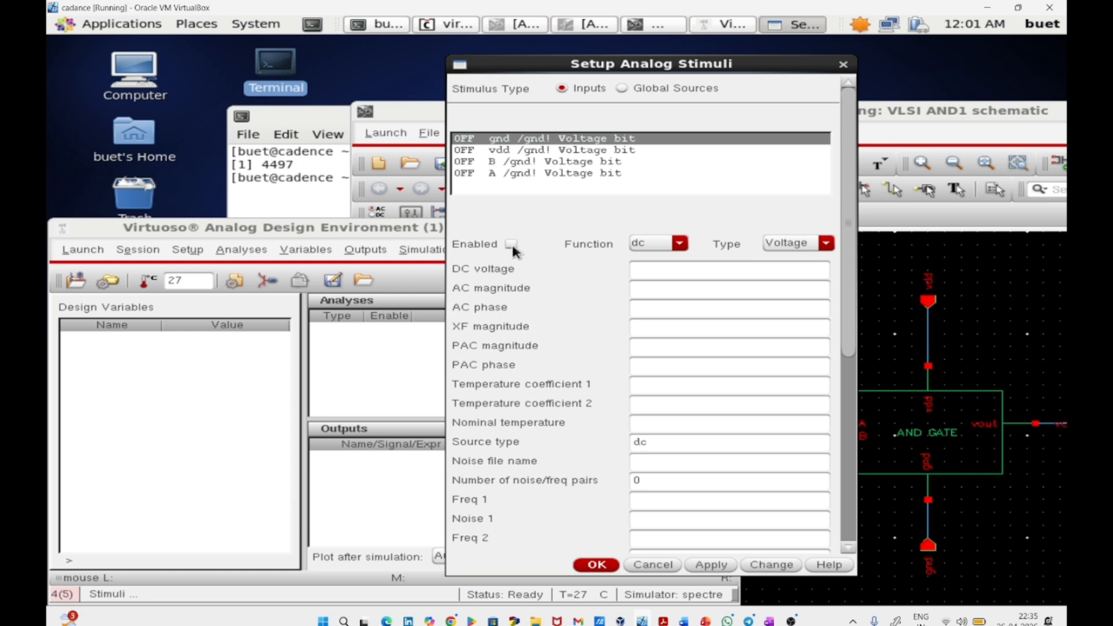
click(512, 245)
click(705, 270)
text(0)
click(711, 565)
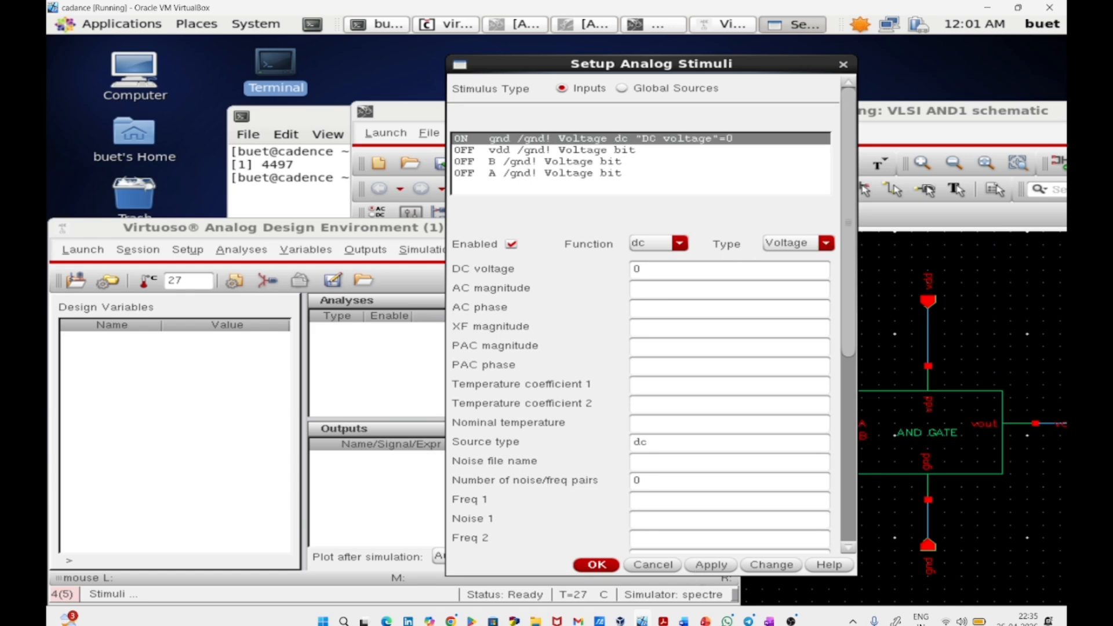
Enable the vdd stimulus as a dc voltage source with a DC voltage of 1 and apply it.
click(500, 150)
click(679, 244)
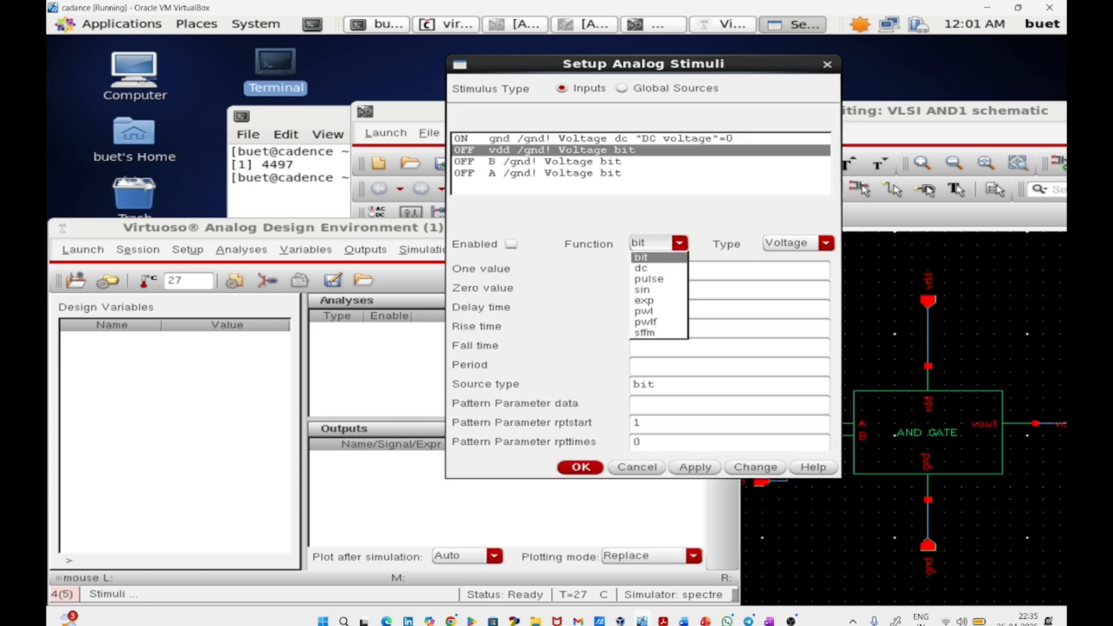
click(666, 267)
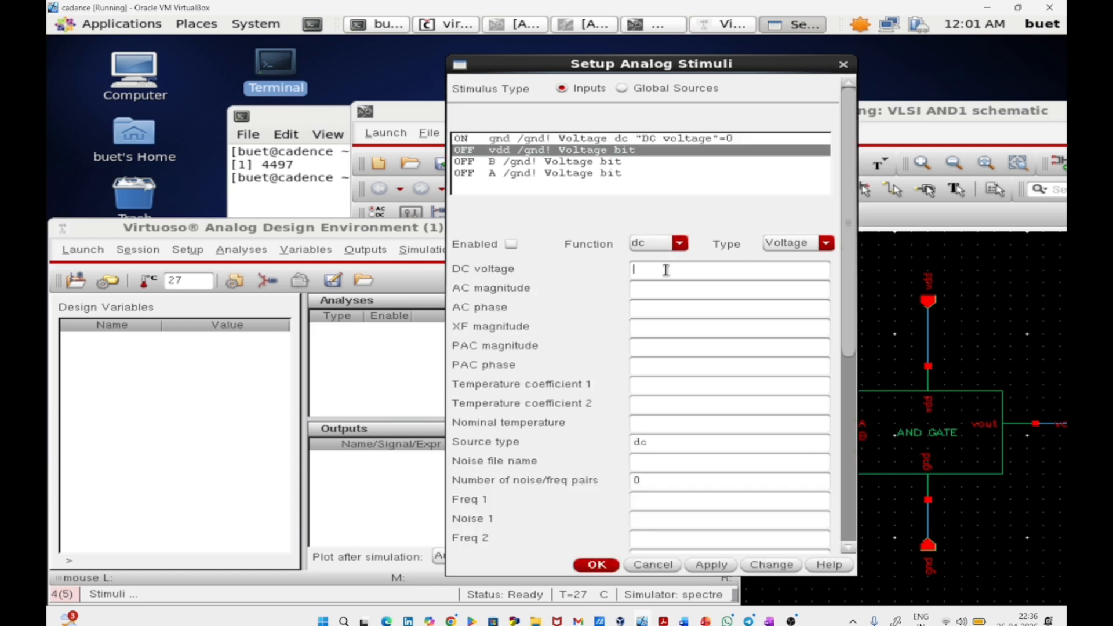
text(1)
click(510, 244)
click(710, 565)
Enable the A stimulus as a voltage pulse with Voltage 1 of 1, Voltage 2 of 0, period 40n and pulse width 20n, and apply it.
click(619, 164)
click(619, 173)
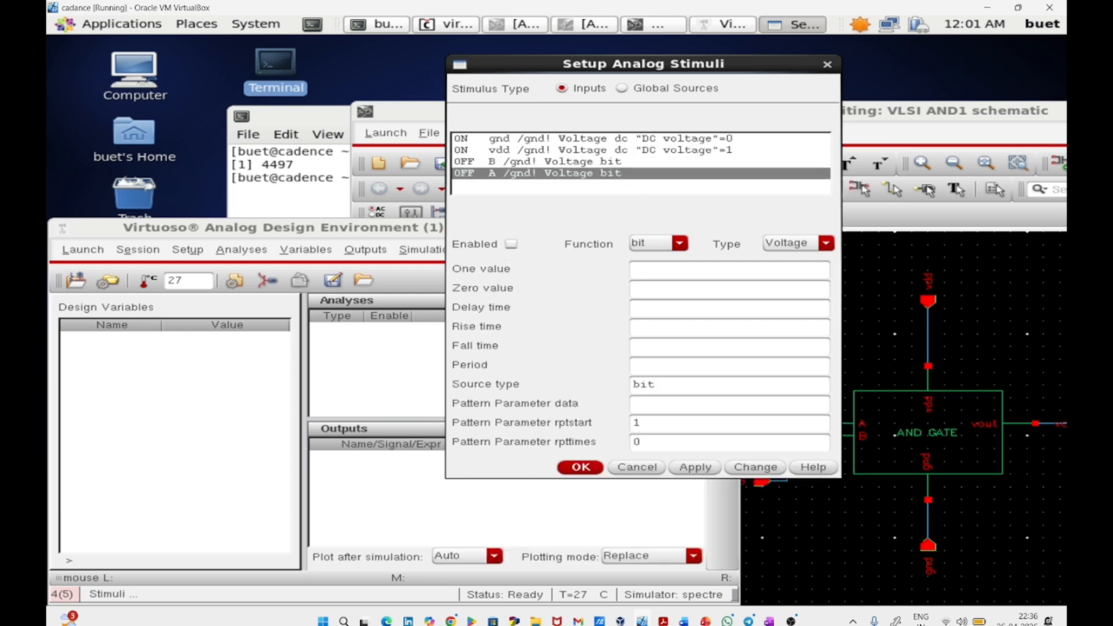
click(661, 242)
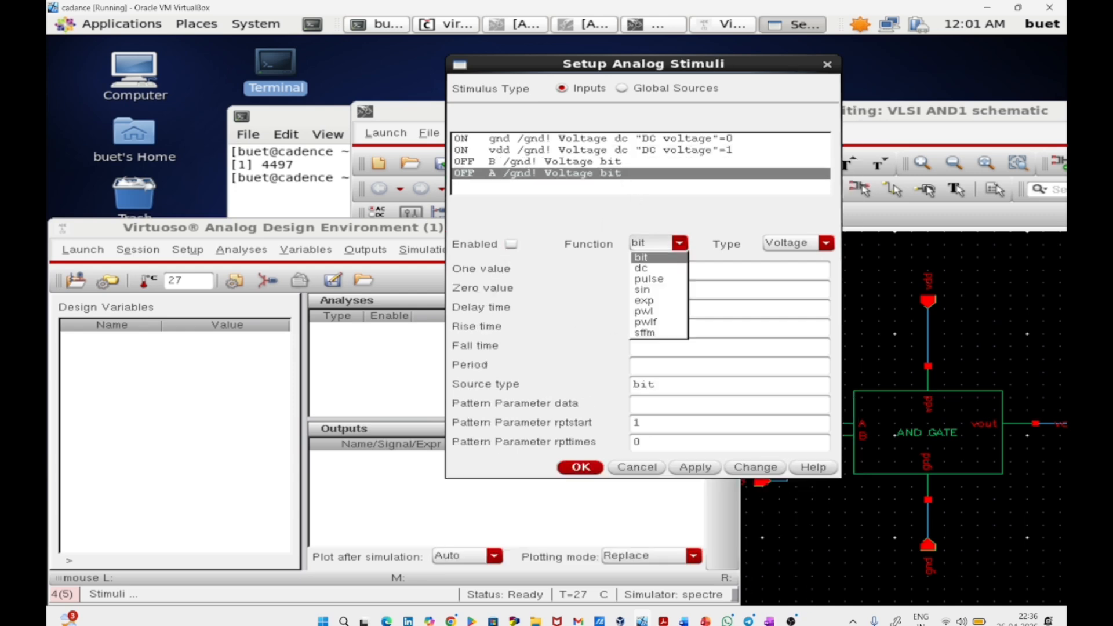
click(649, 279)
click(513, 242)
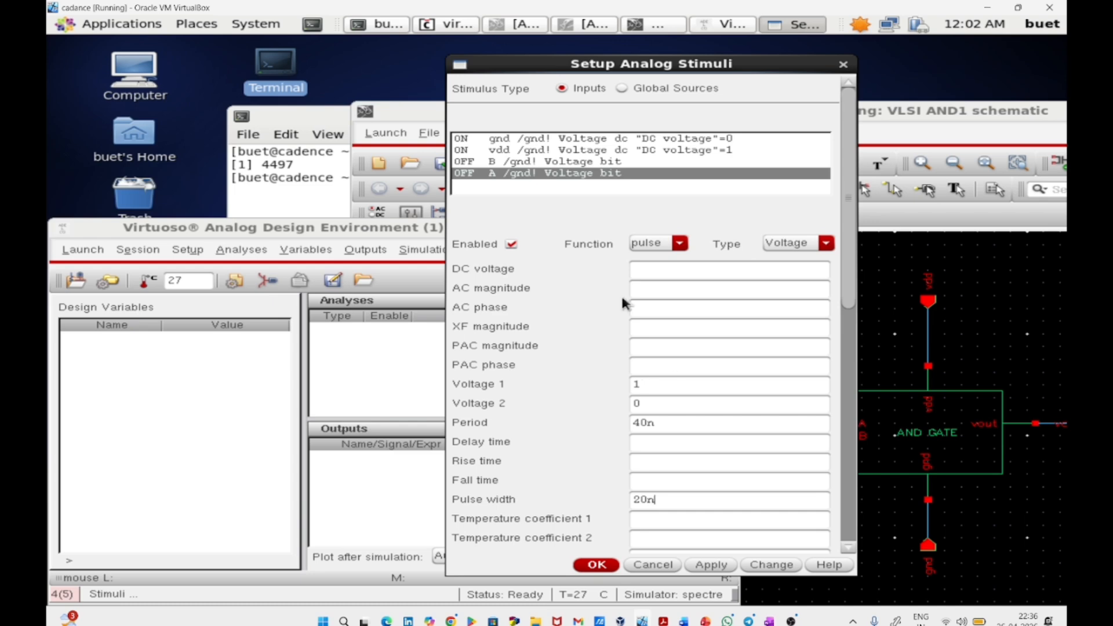
click(711, 570)
Enable B as a voltage pulse with Voltage 1 of 1, Voltage 2 of 0, period 20n and pulse width 10n, and accept the stimuli setup.
click(512, 162)
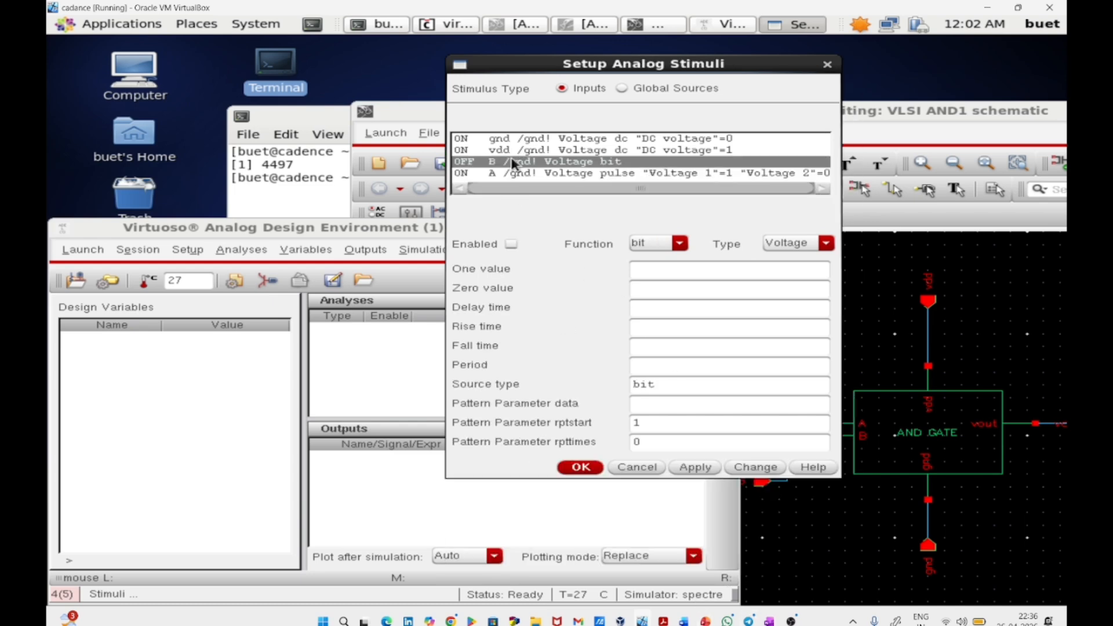
click(511, 244)
click(680, 243)
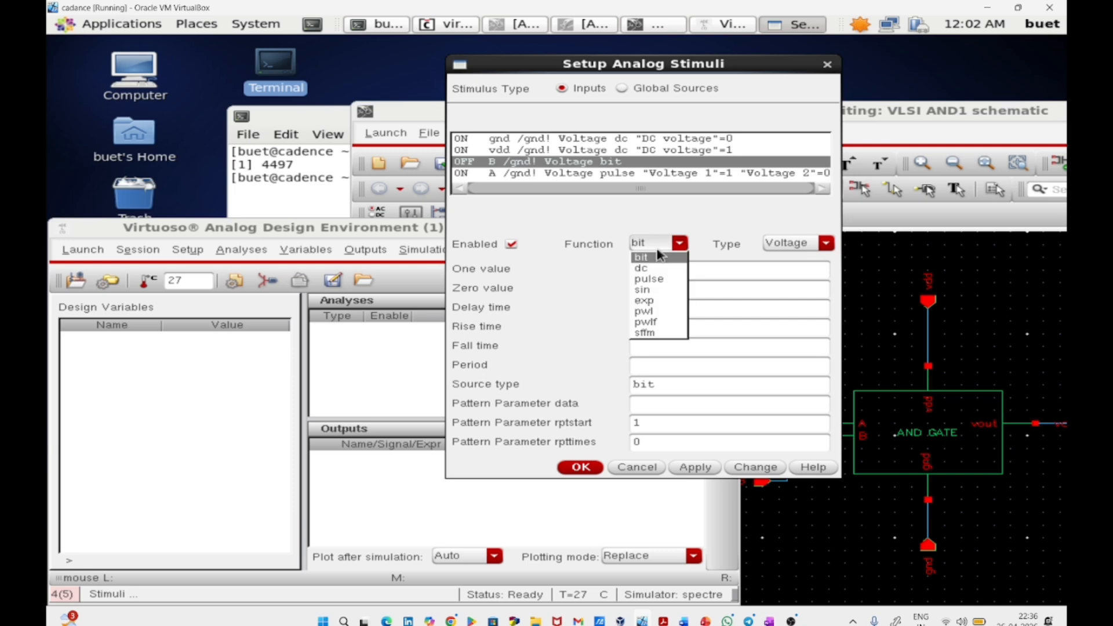
click(652, 280)
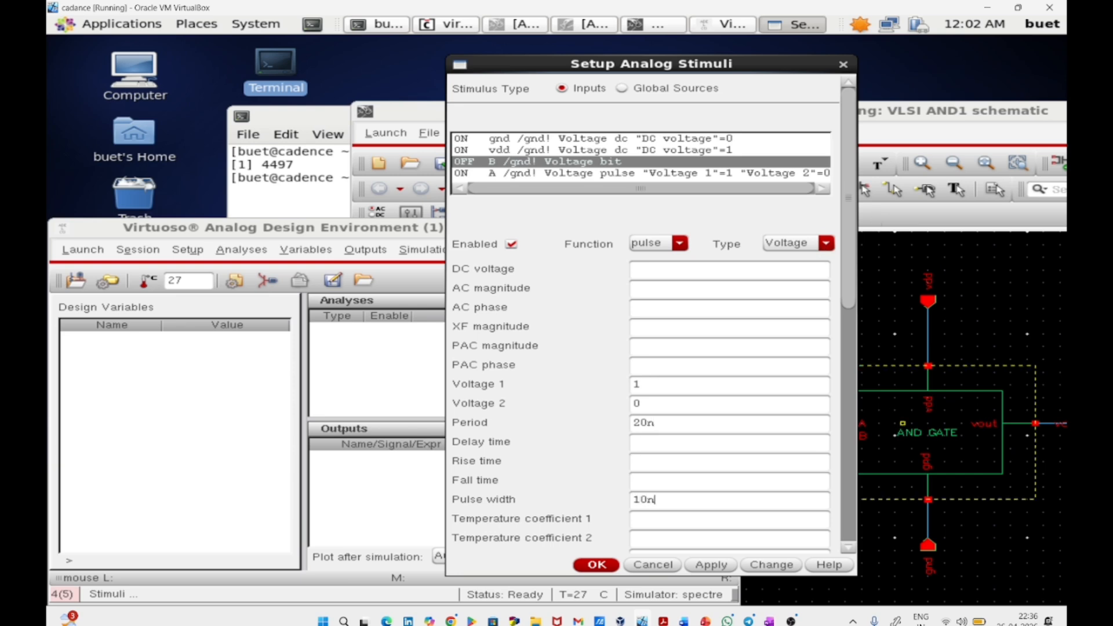
click(707, 568)
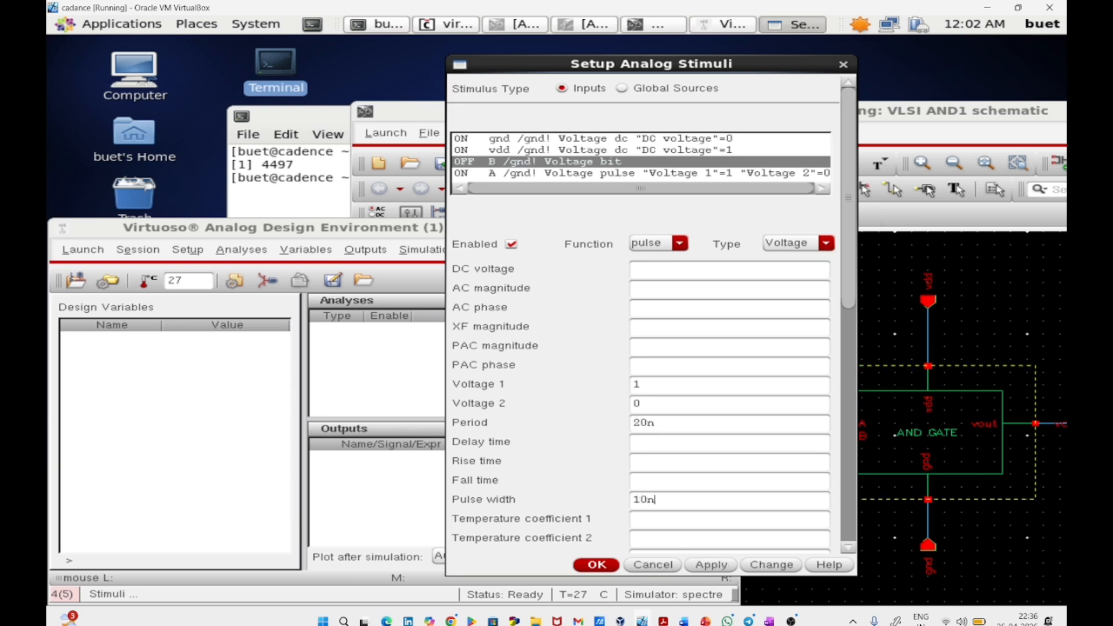
click(612, 565)
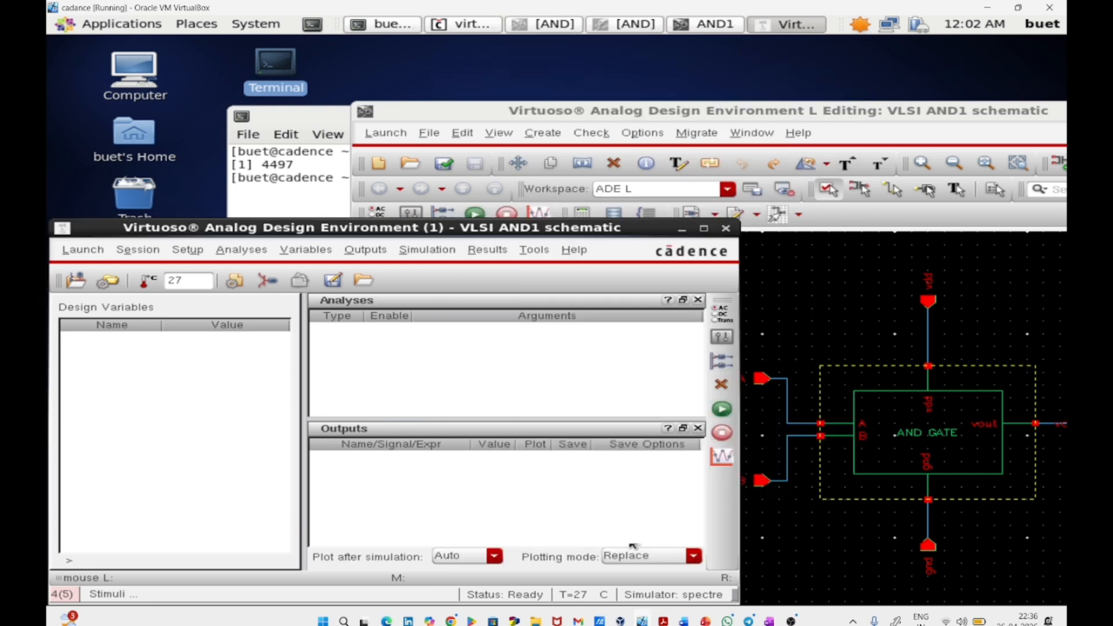
Select the A, B and vout signals on the AND1 schematic as outputs to be plotted.
click(380, 252)
mouse_move(402, 352)
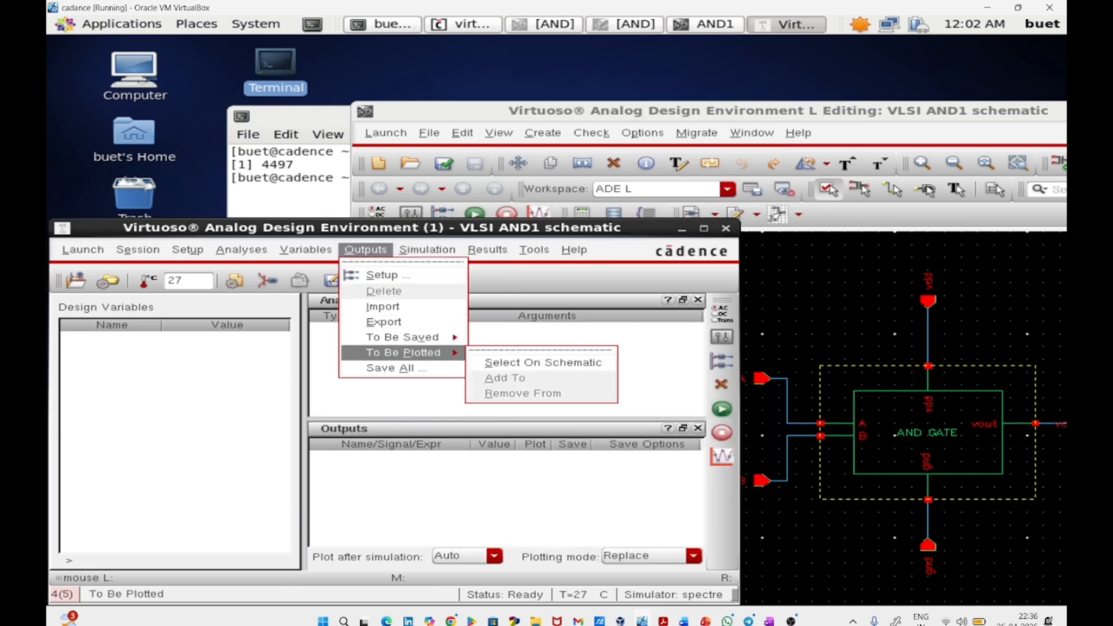
click(522, 363)
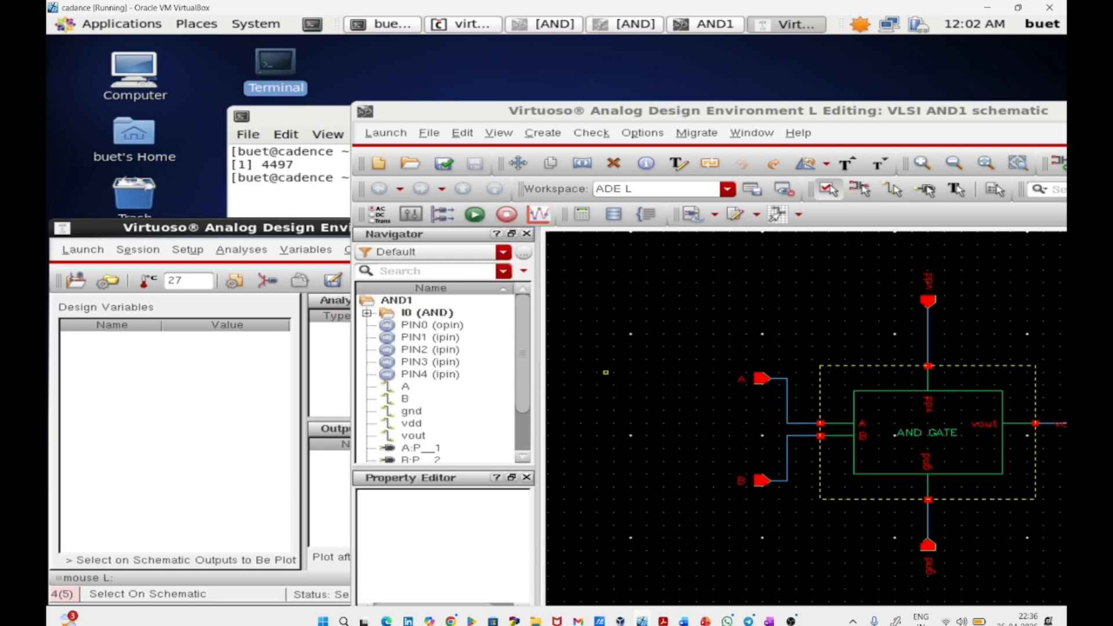
click(756, 376)
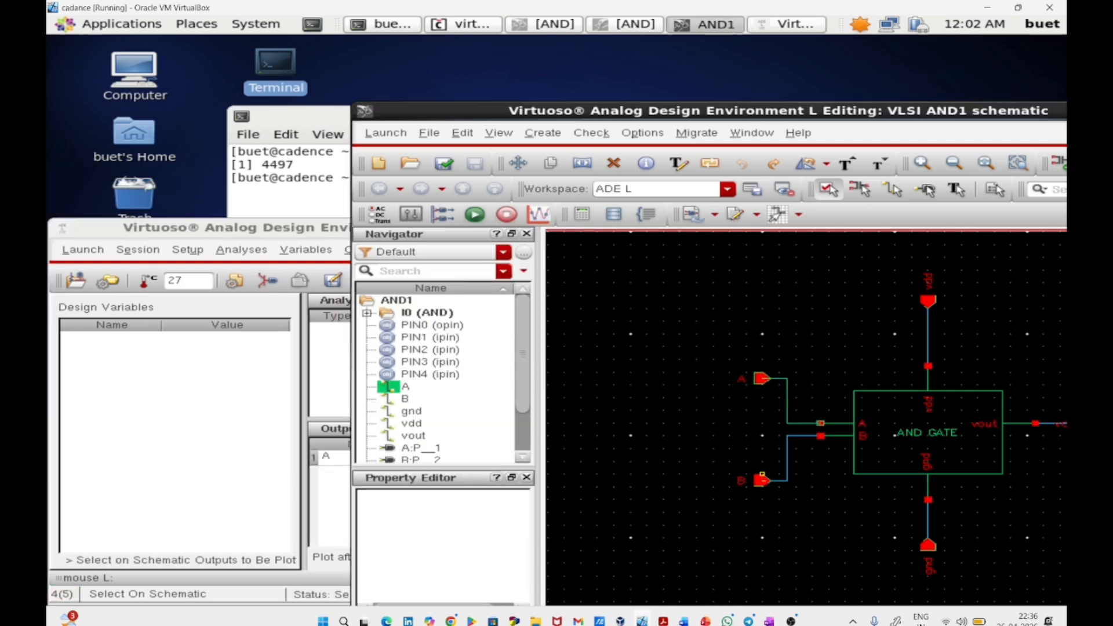
click(763, 484)
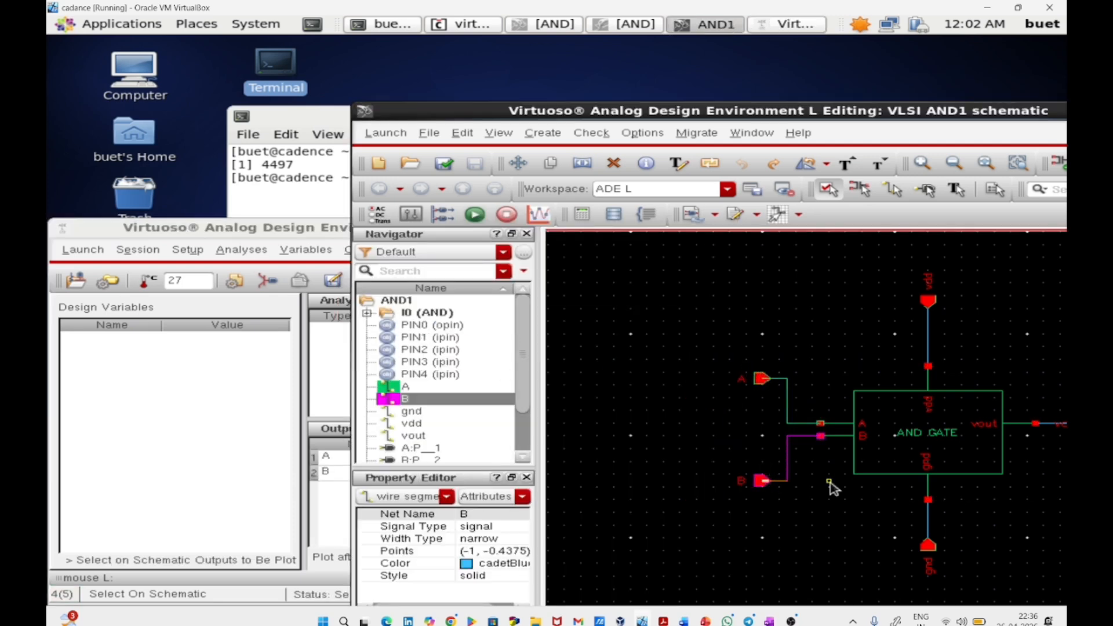
scroll(833, 484, down, 2)
scroll(960, 416, down, 1)
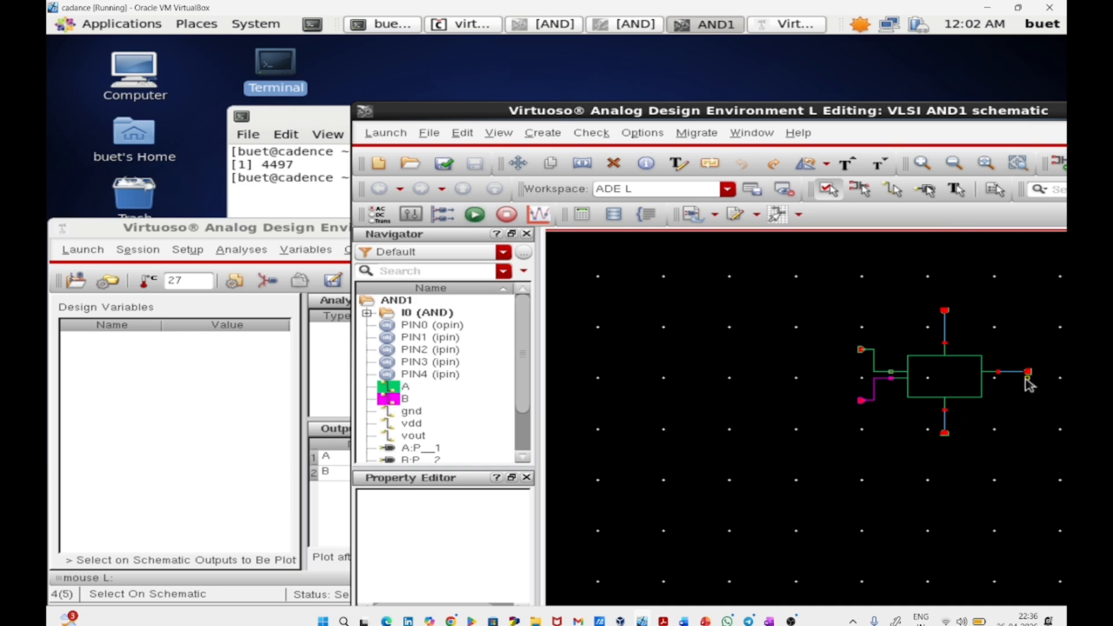
scroll(1032, 379, up, 2)
click(1012, 352)
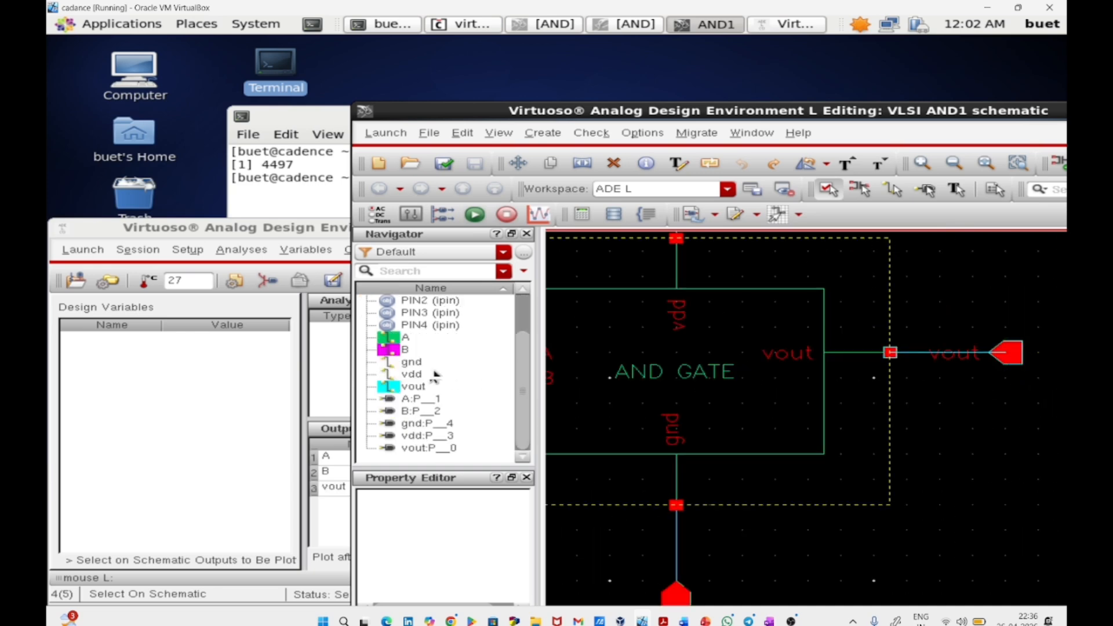
Set up a transient analysis with a stop time of 200n and moderate accuracy defaults.
click(201, 228)
click(242, 249)
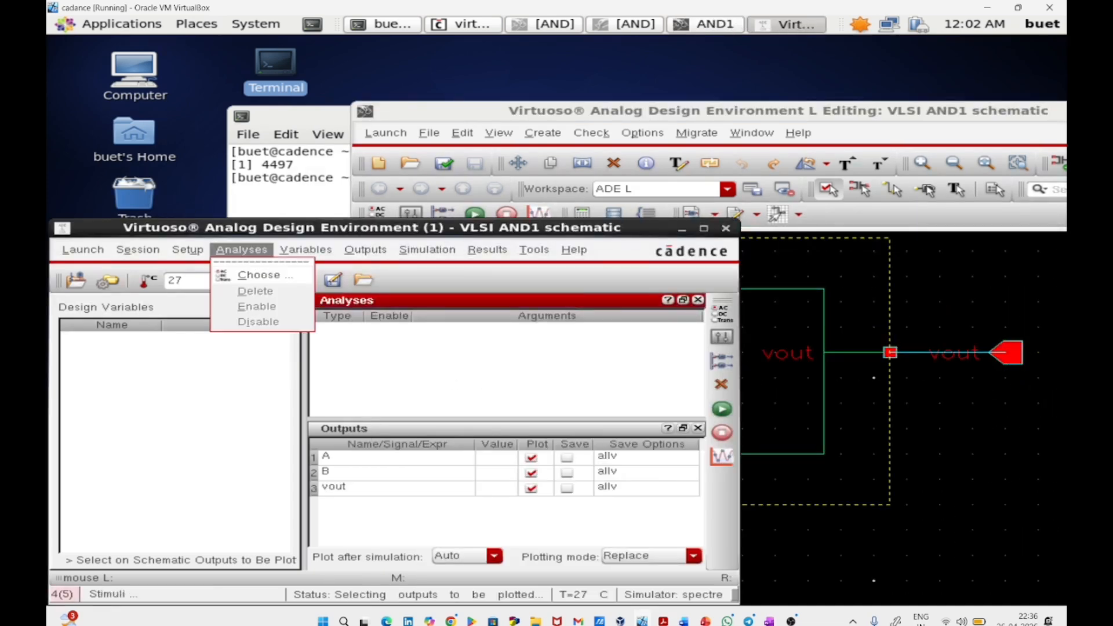
click(253, 273)
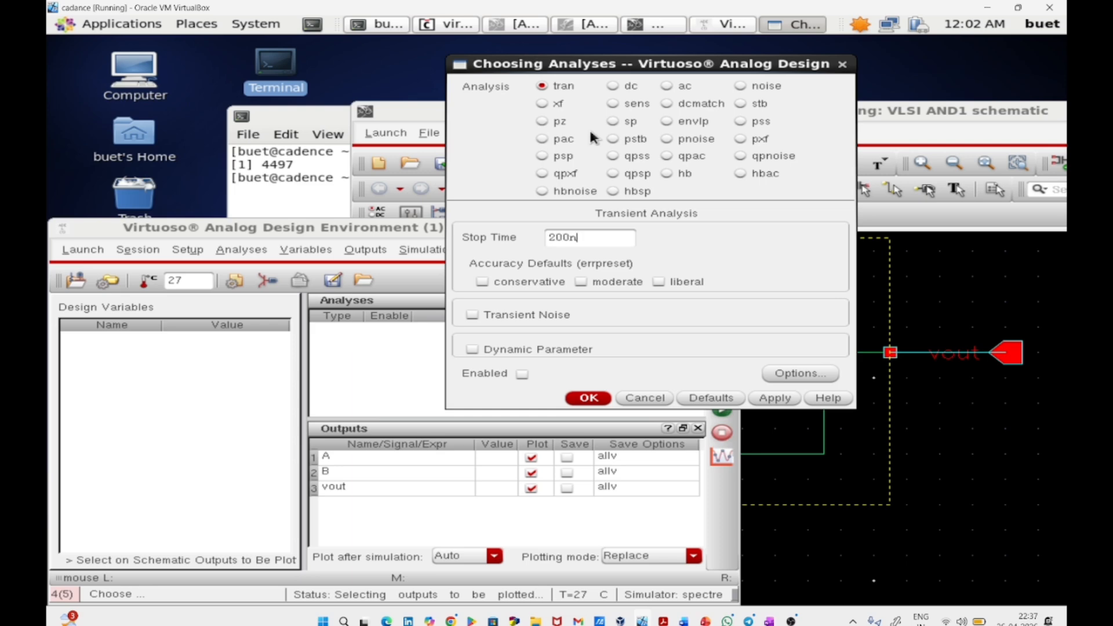
click(580, 282)
click(597, 401)
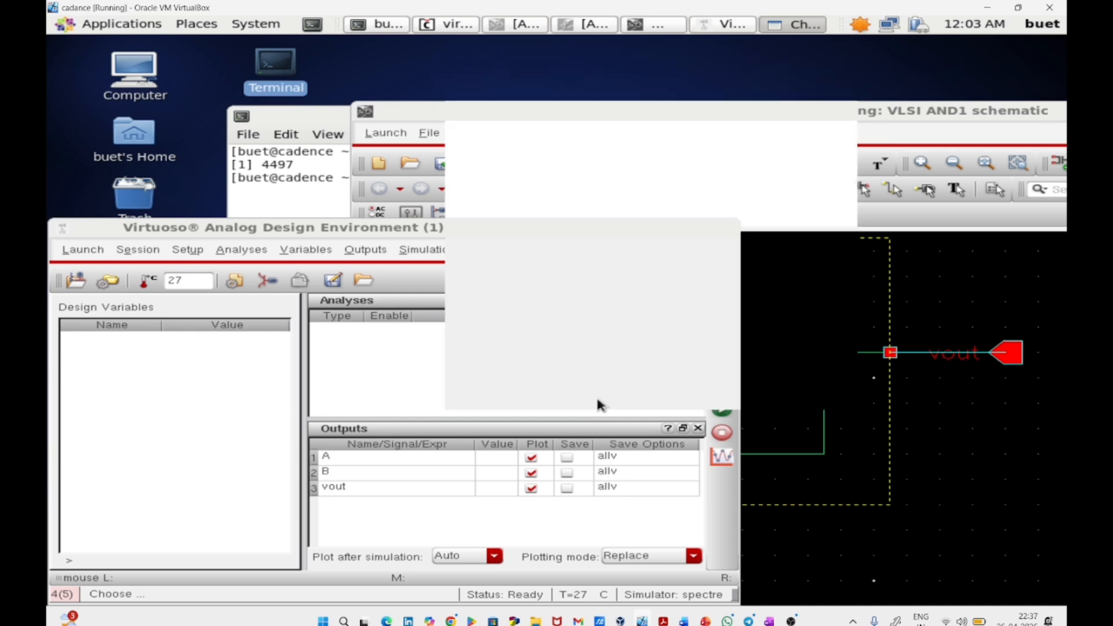
Run the simulation and split the plotted traces into separate strips.
click(722, 409)
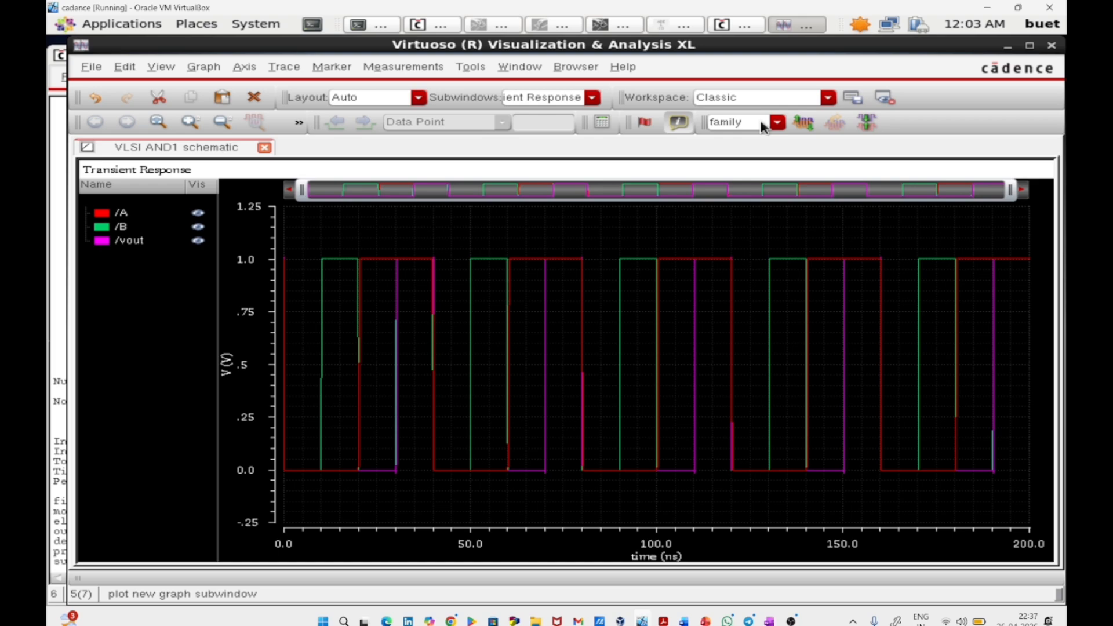
click(803, 122)
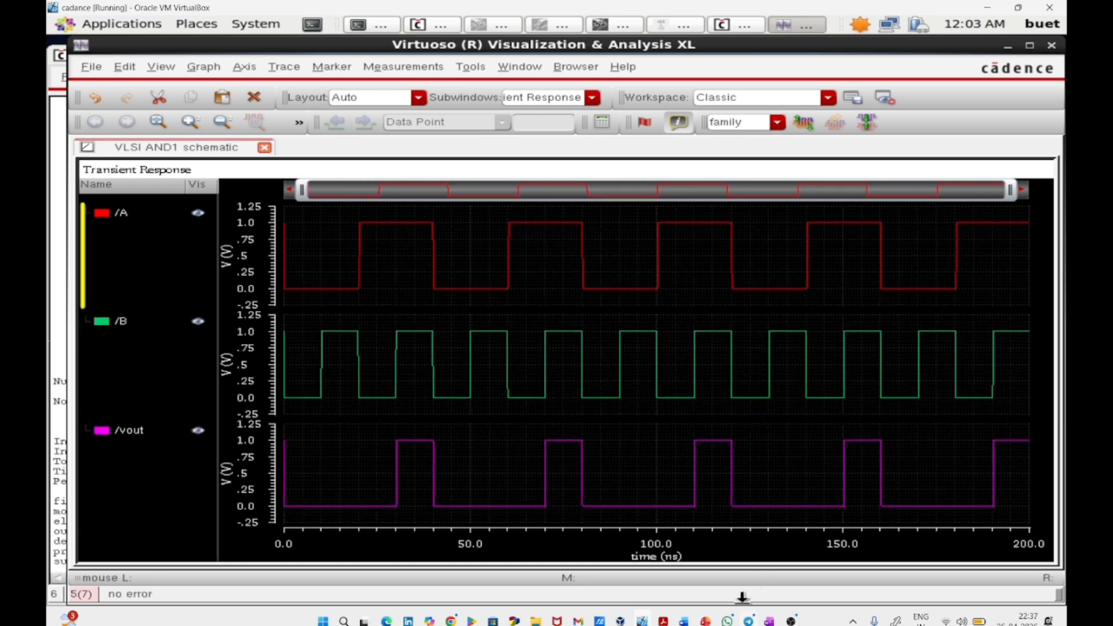
Switch to the OneNote AND gate notes to review the truth table, and compare it with the A, B and vout waveforms back in Virtuoso.
click(769, 621)
scroll(744, 405, up, 8)
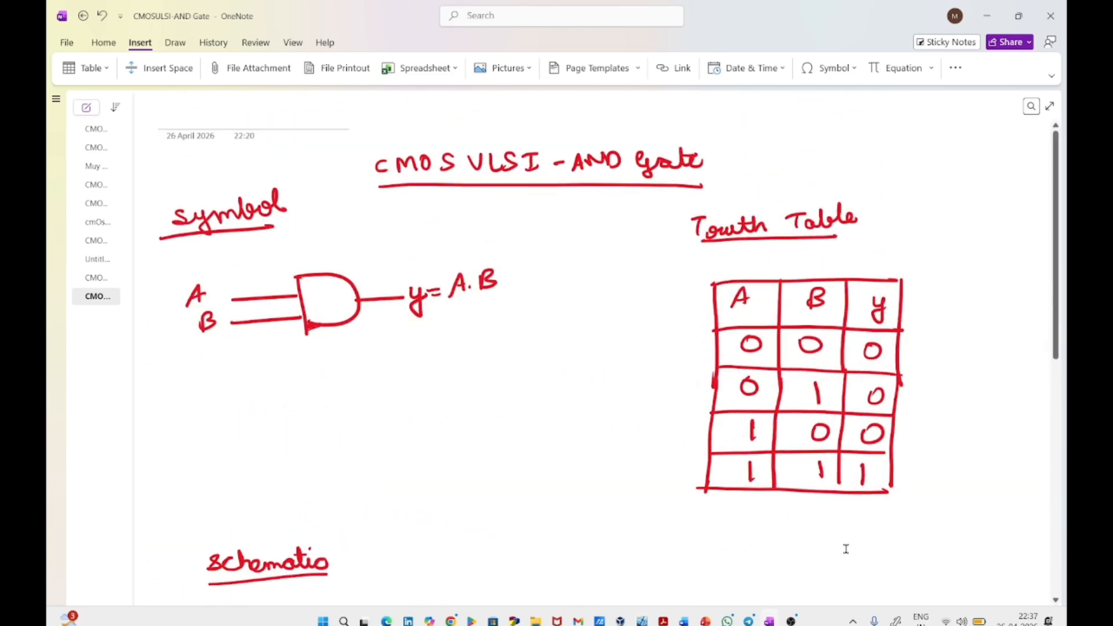
mouse_move(642, 621)
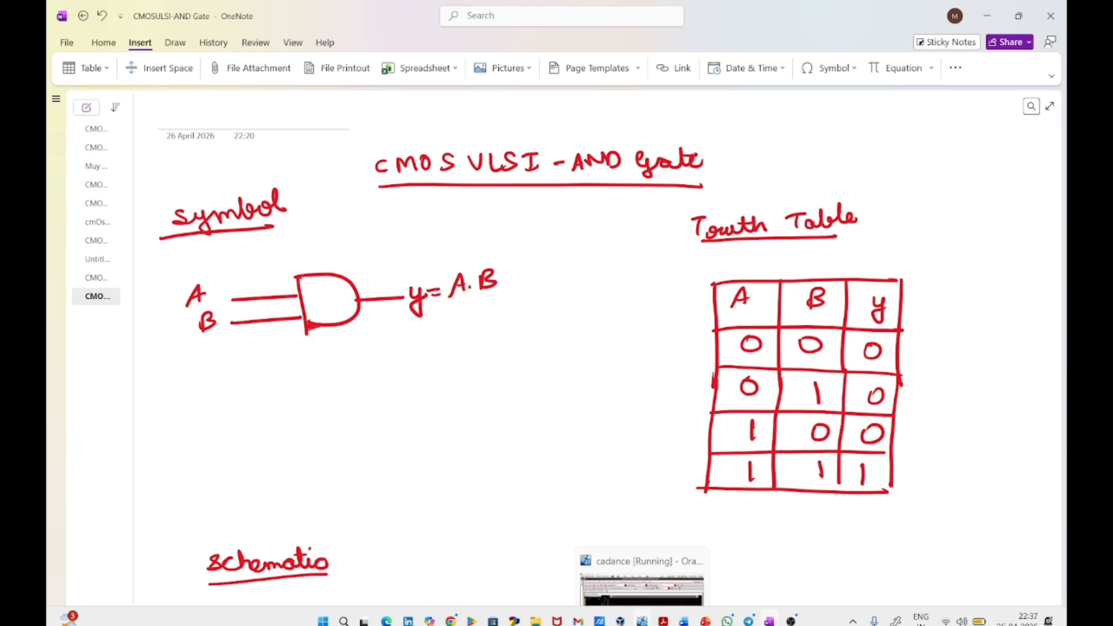
click(638, 582)
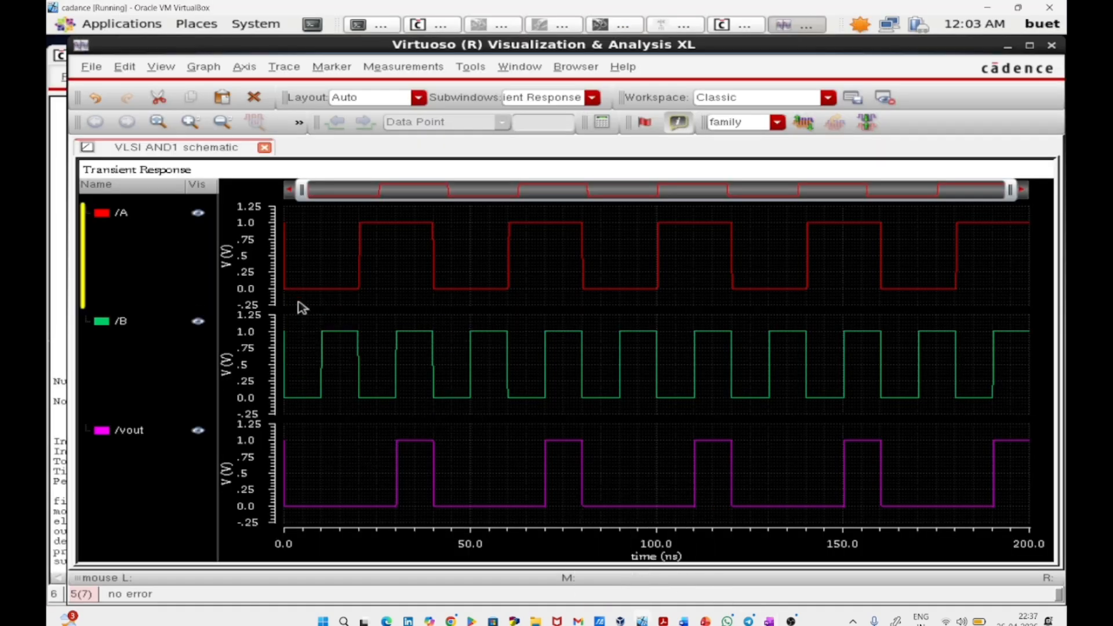
mouse_move(300, 506)
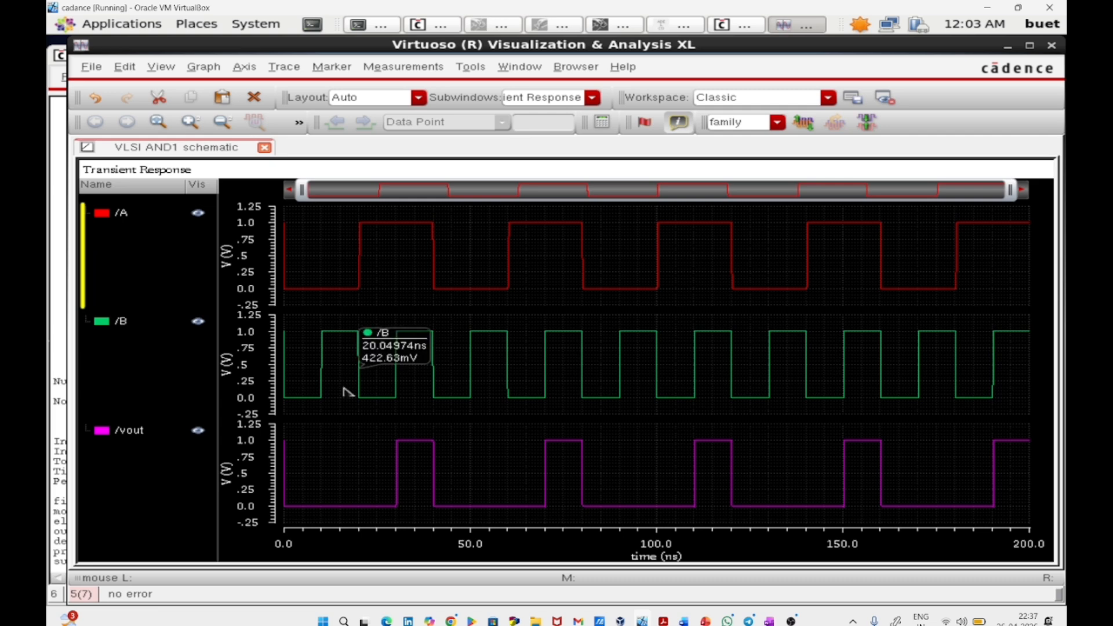
mouse_move(396, 223)
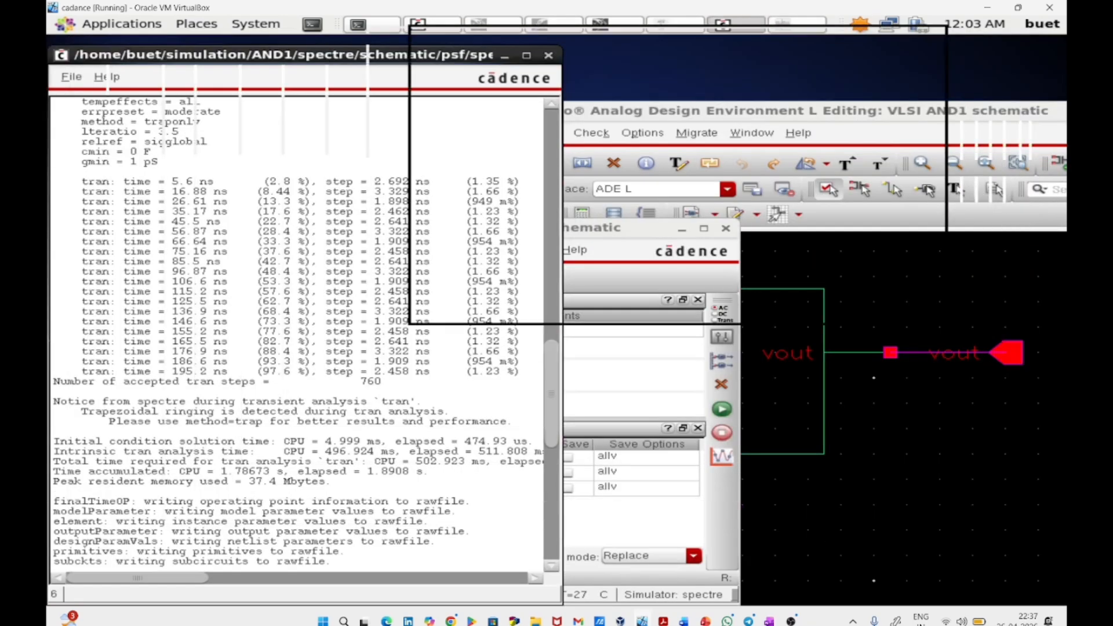
Minimize the waveform window, bring the AND1 schematic forward, maximize it and fit the whole circuit in view.
click(1008, 47)
click(857, 284)
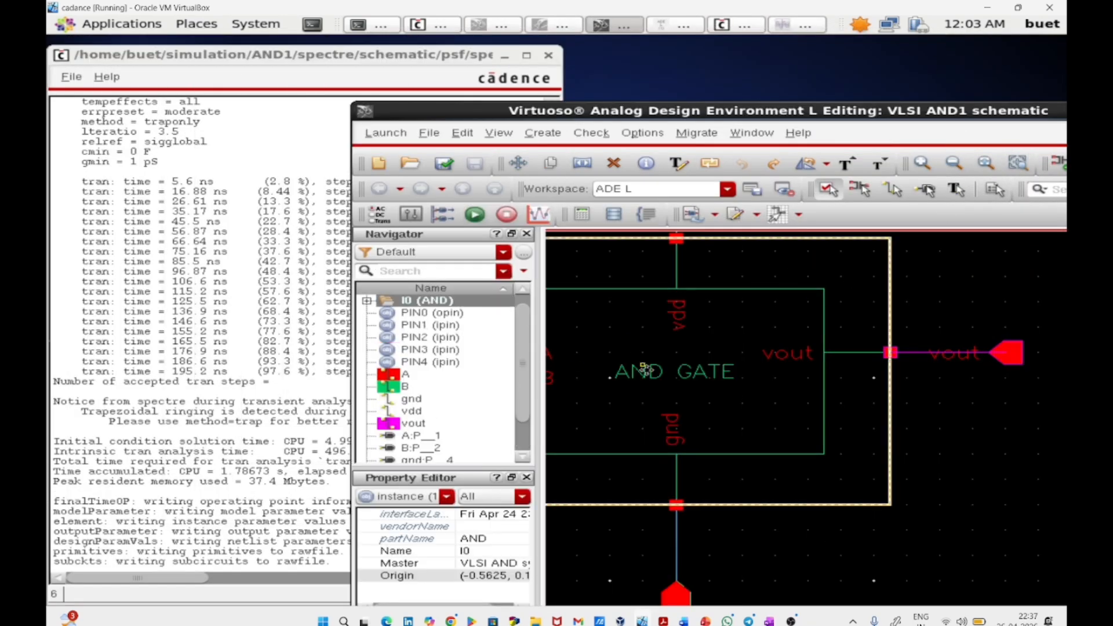
scroll(857, 284, down, 2)
drag(855, 114, 609, 106)
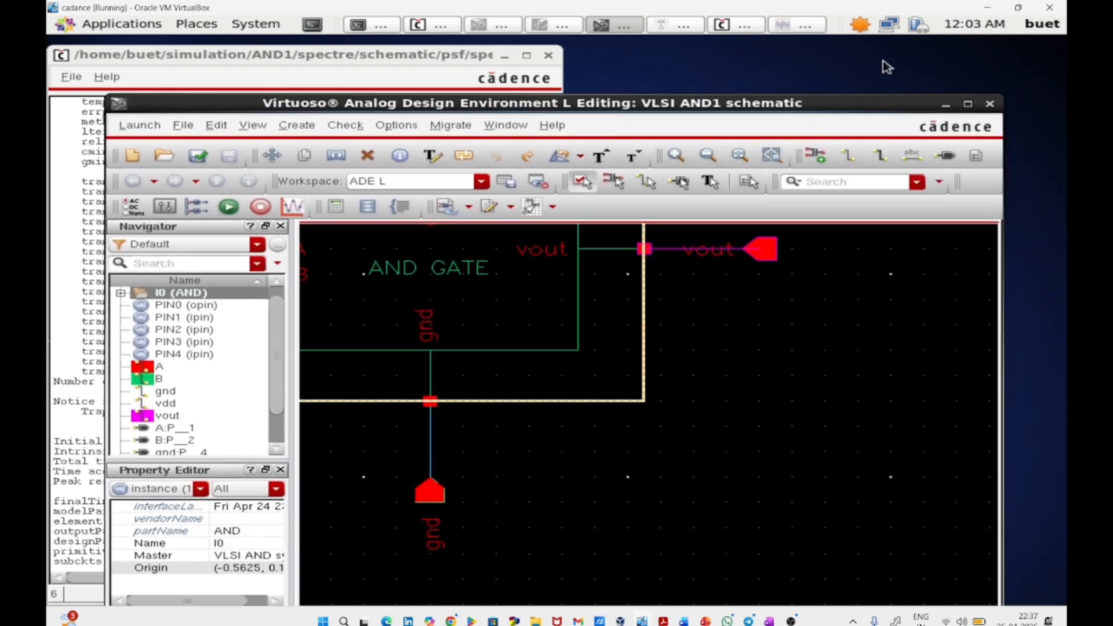
click(968, 103)
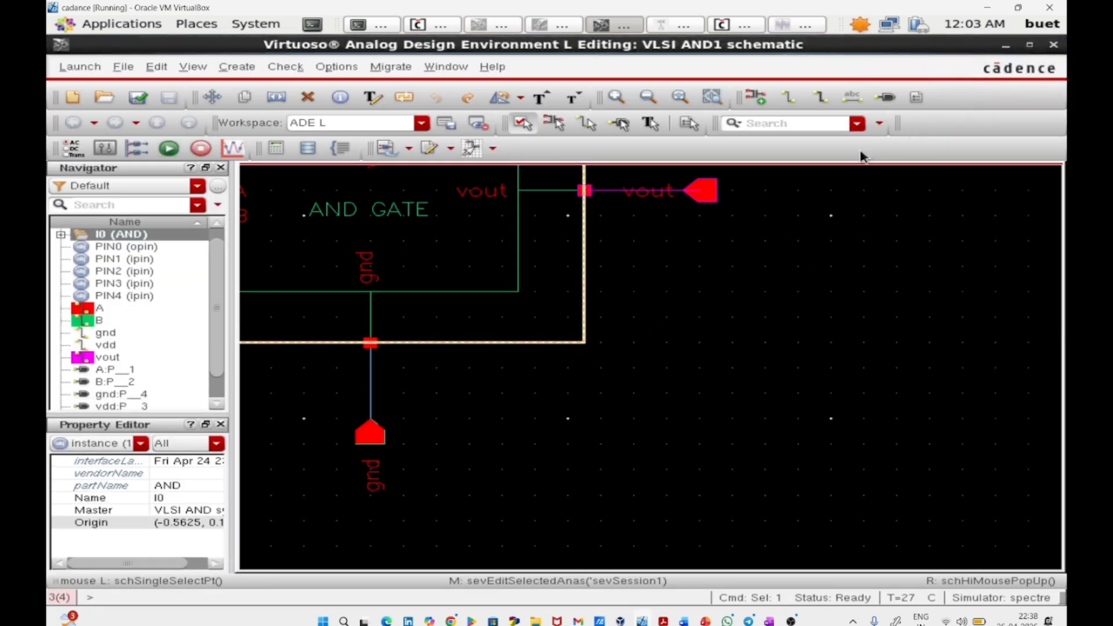
key(f)
Delete the A and B input pins from the AND1 schematic.
drag(401, 269, 491, 472)
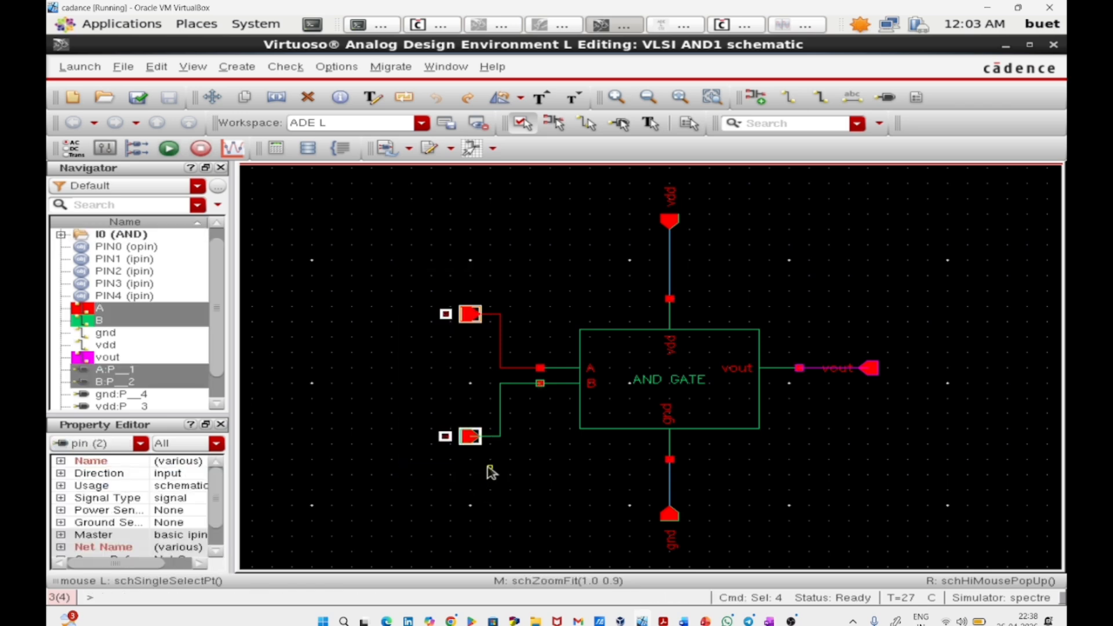
right_click(454, 402)
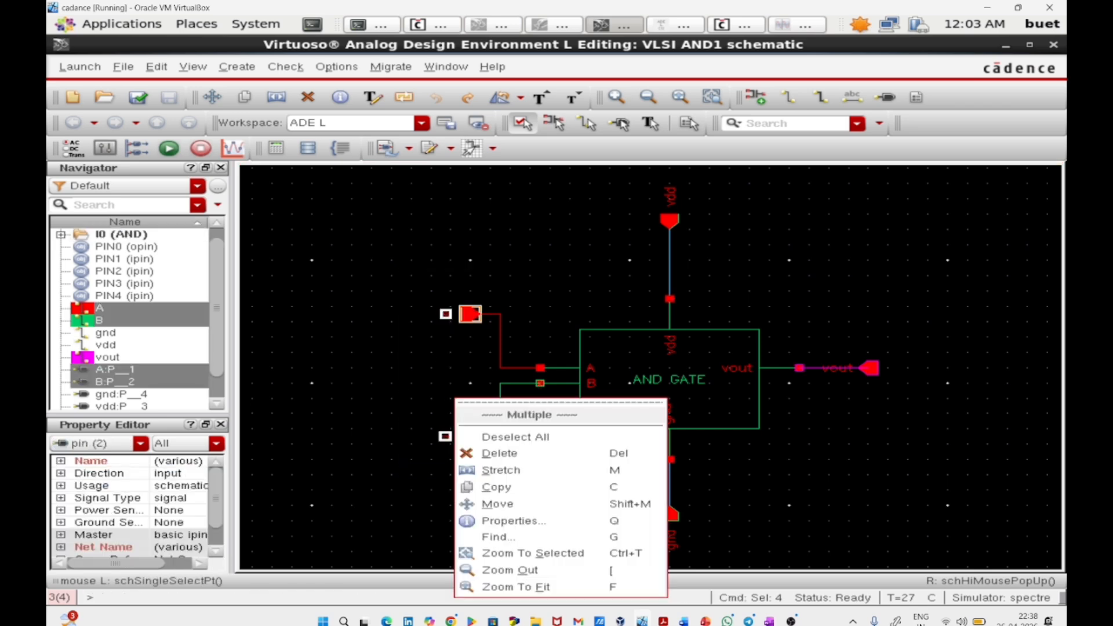
click(494, 454)
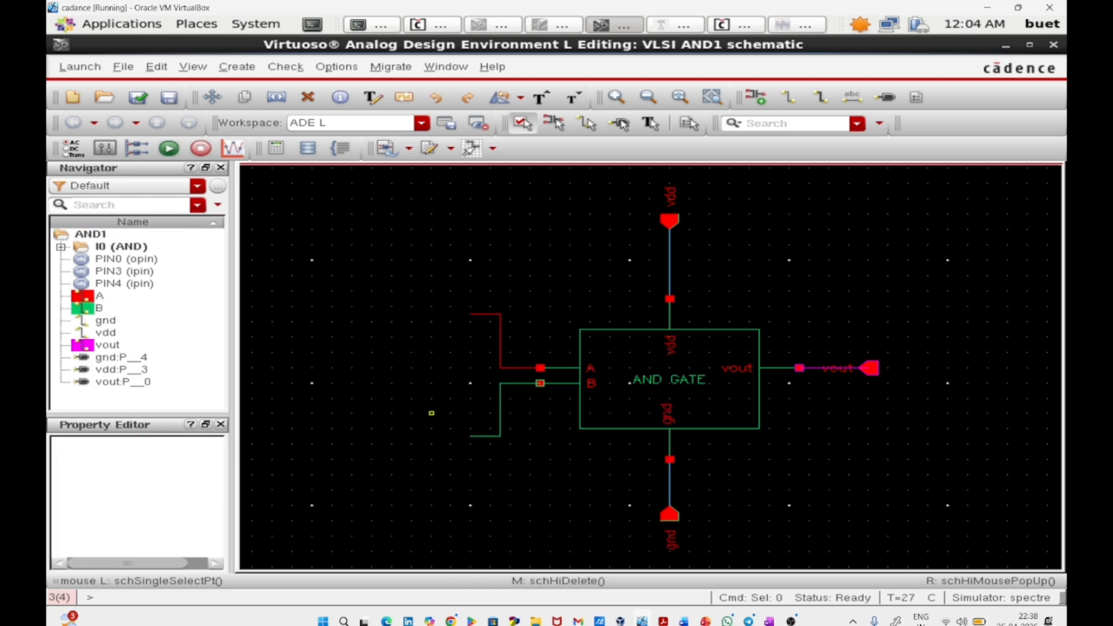
Start adding an instance and choose the symbol view of the vpulse cell from analogLib.
key(i)
click(767, 94)
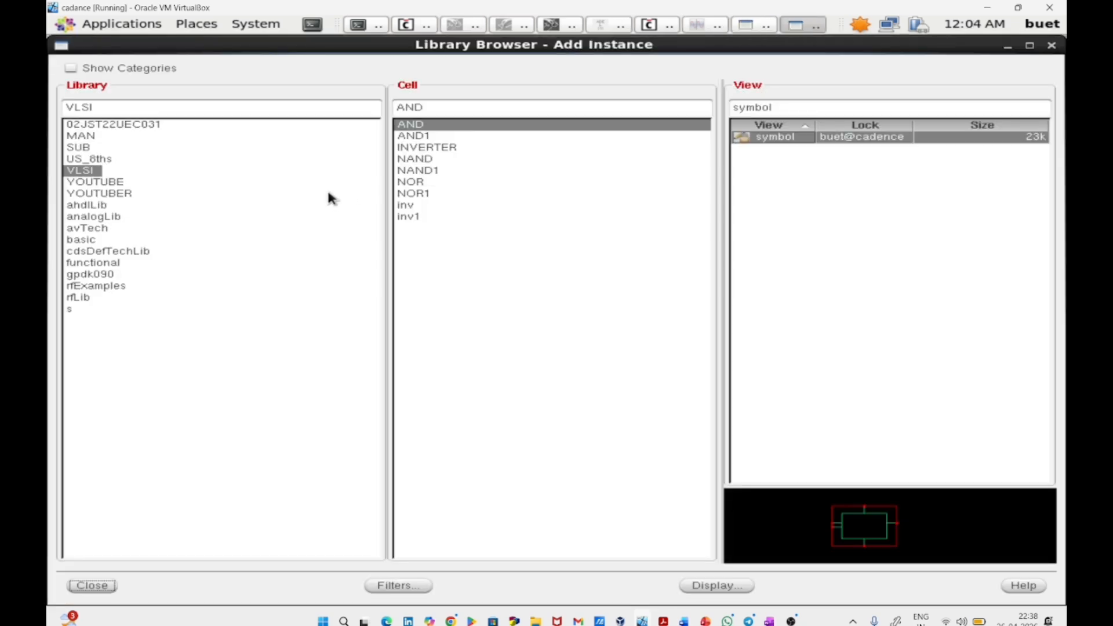
click(95, 217)
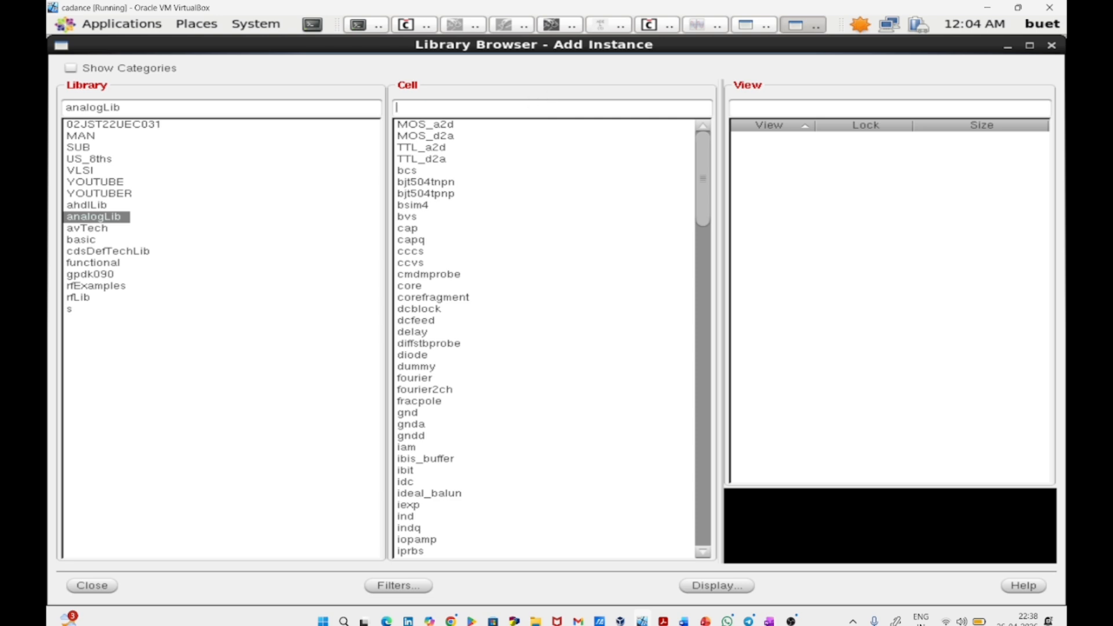
text(vp)
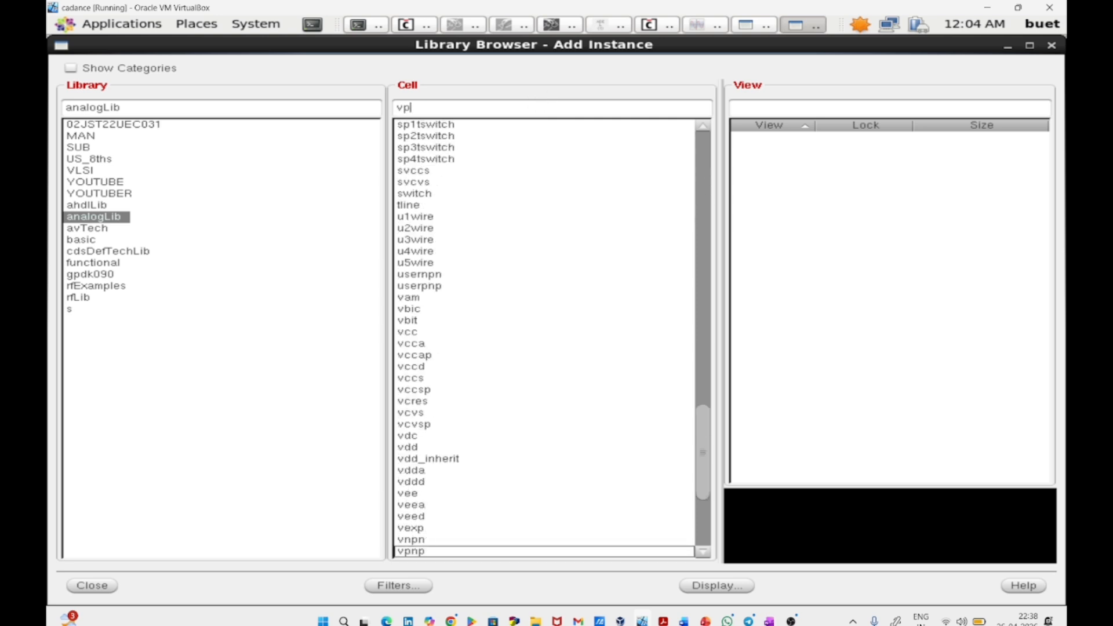
text(ulse)
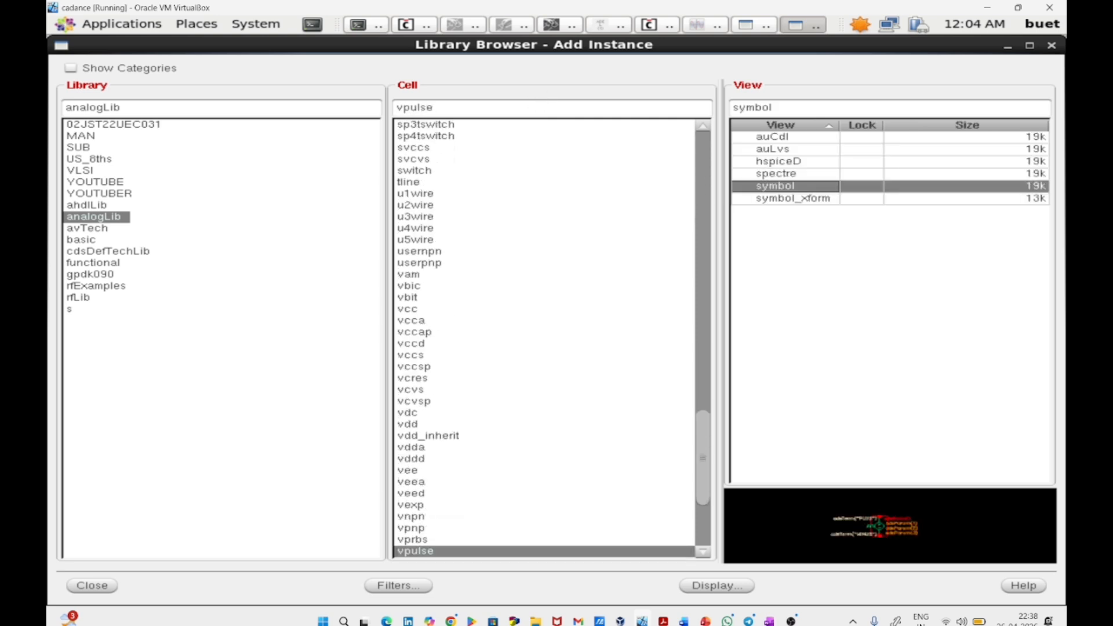
key(Return)
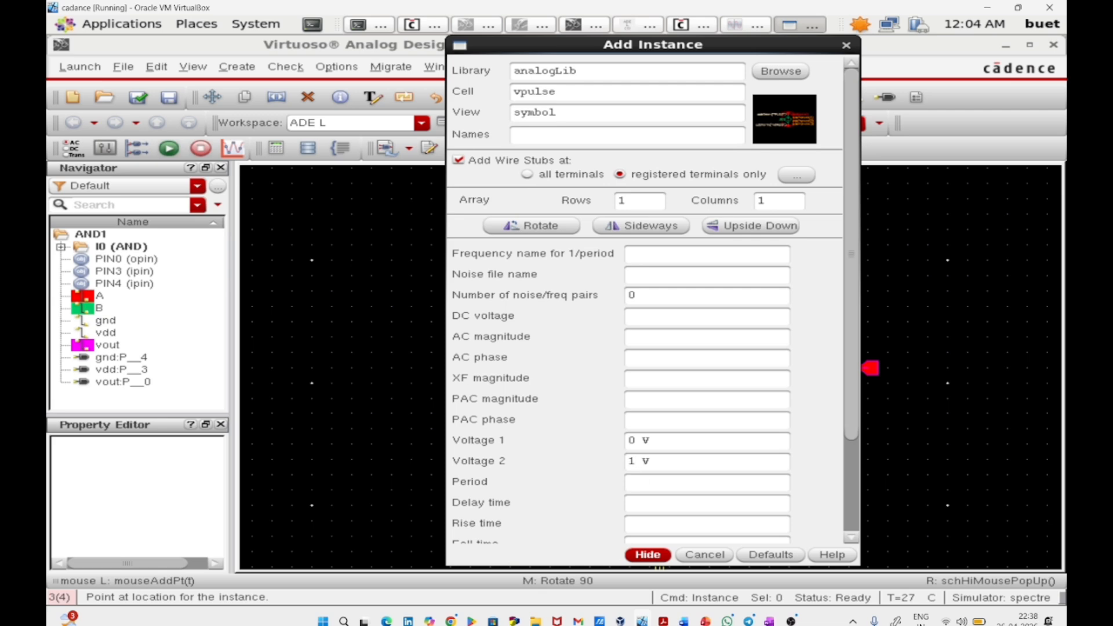
Give the vpulse source a period of 40n s and pulse width of 20n s, and place it beside the gate's input wires.
key(Tab)
key(Tab)
key(Tab)
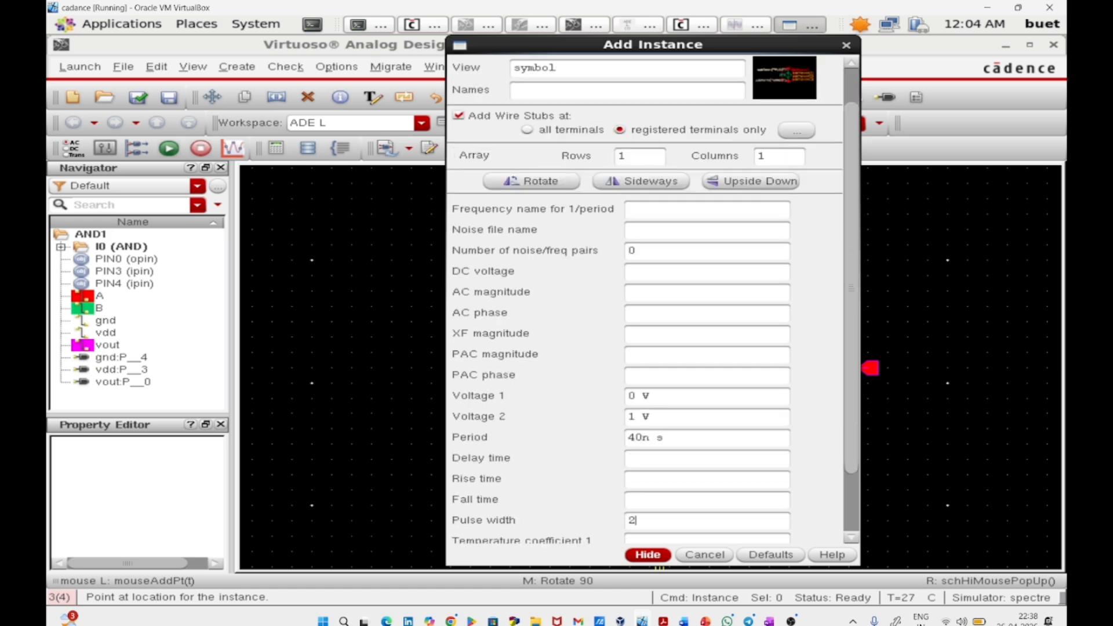
text(20n)
key(Tab)
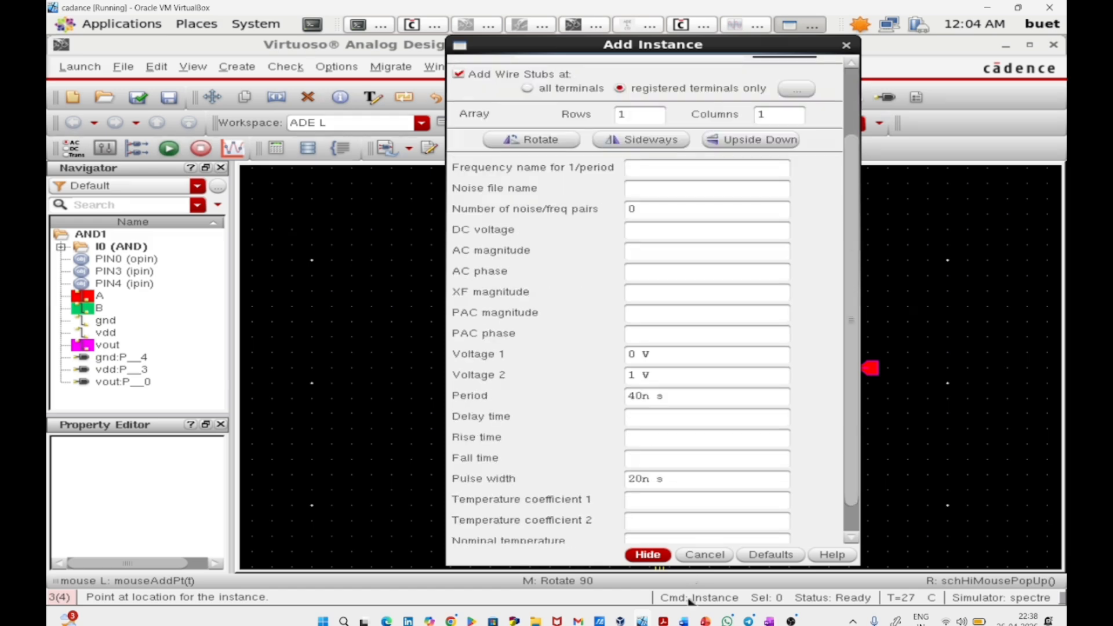
click(661, 556)
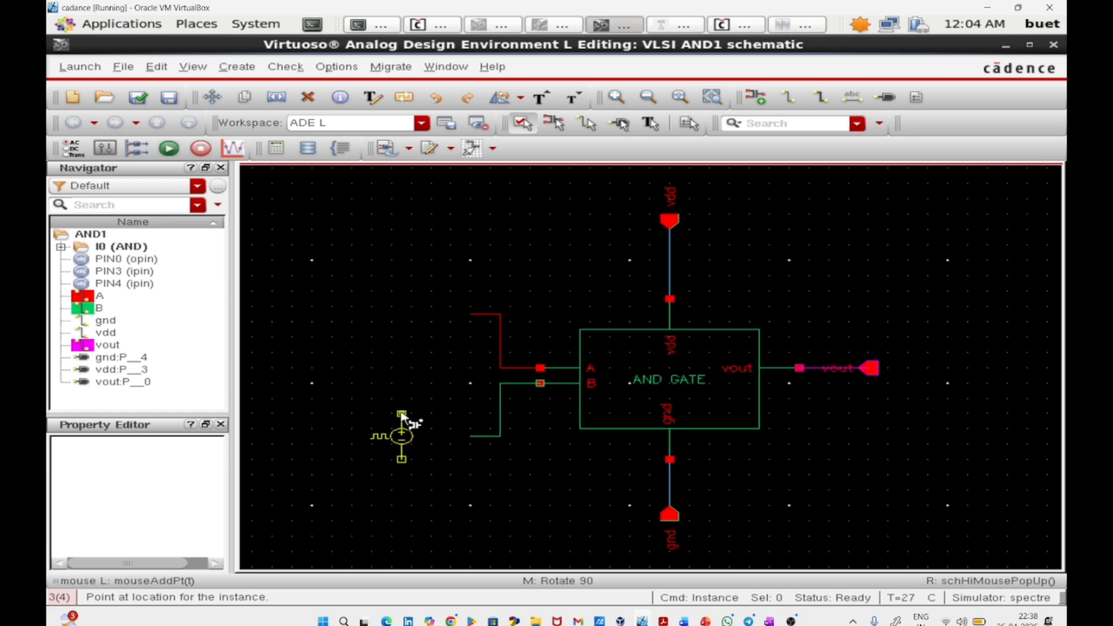
click(382, 416)
key(Escape)
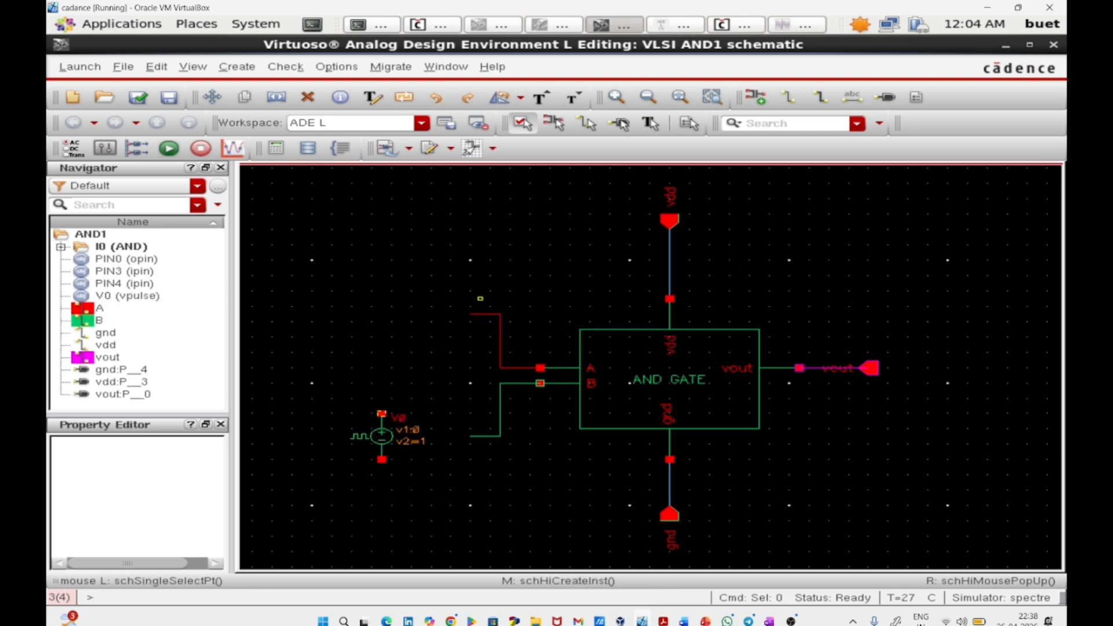
Wire the open ends of the A and B inputs together and connect their joint to the vpulse source's positive terminal.
key(w)
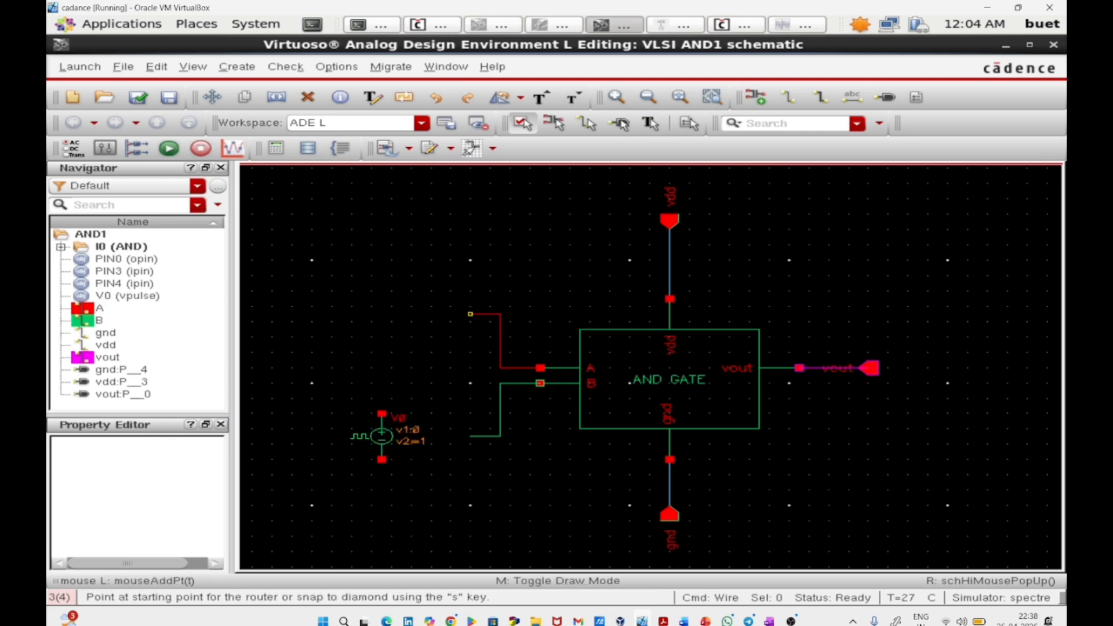
click(470, 314)
click(470, 436)
key(Escape)
key(w)
click(470, 376)
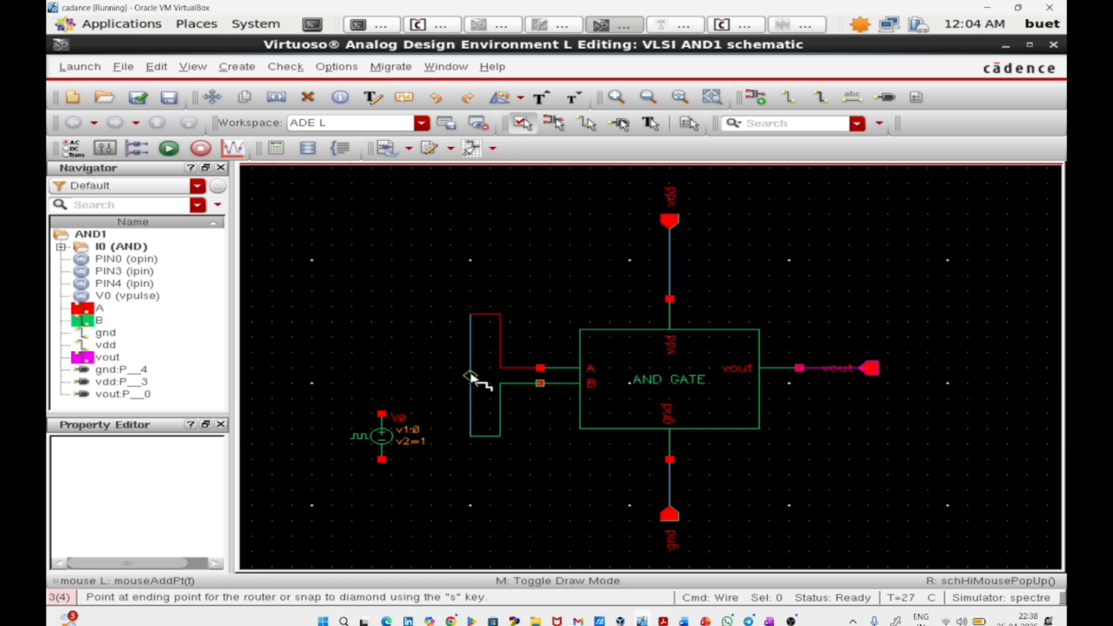
click(381, 414)
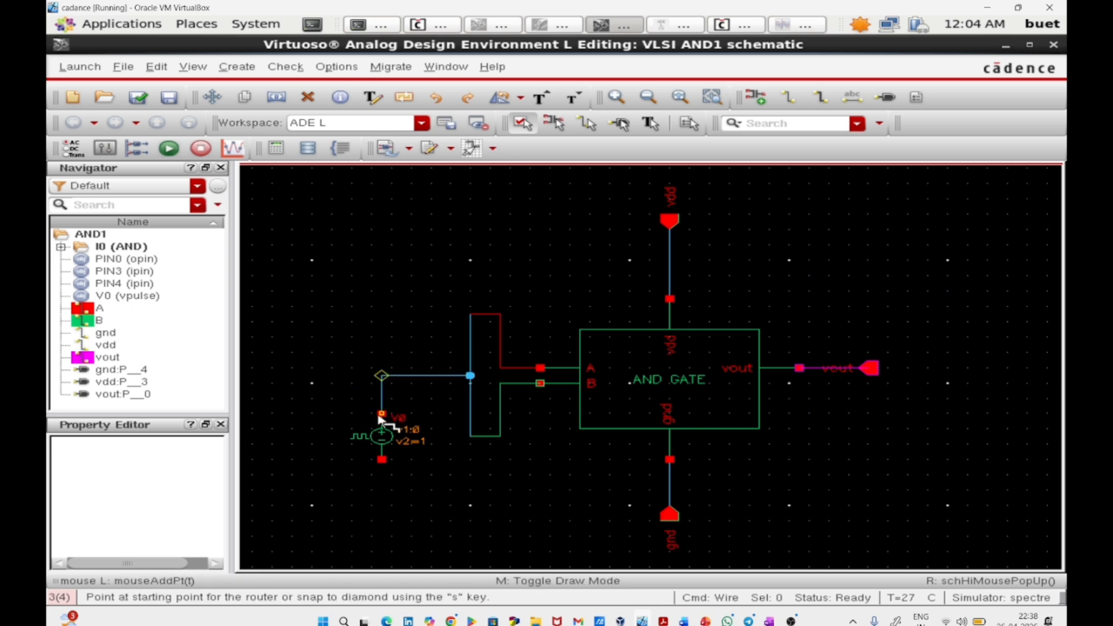
key(Escape)
Wire the vpulse source's negative terminal to the gnd net, and check and save the schematic.
key(w)
click(381, 459)
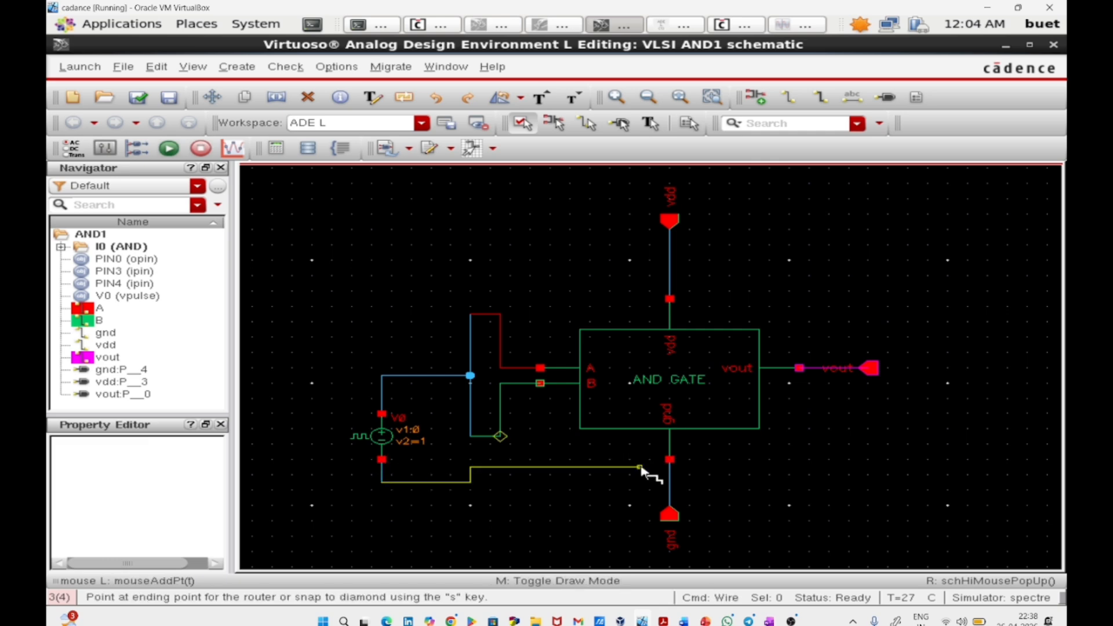
click(670, 490)
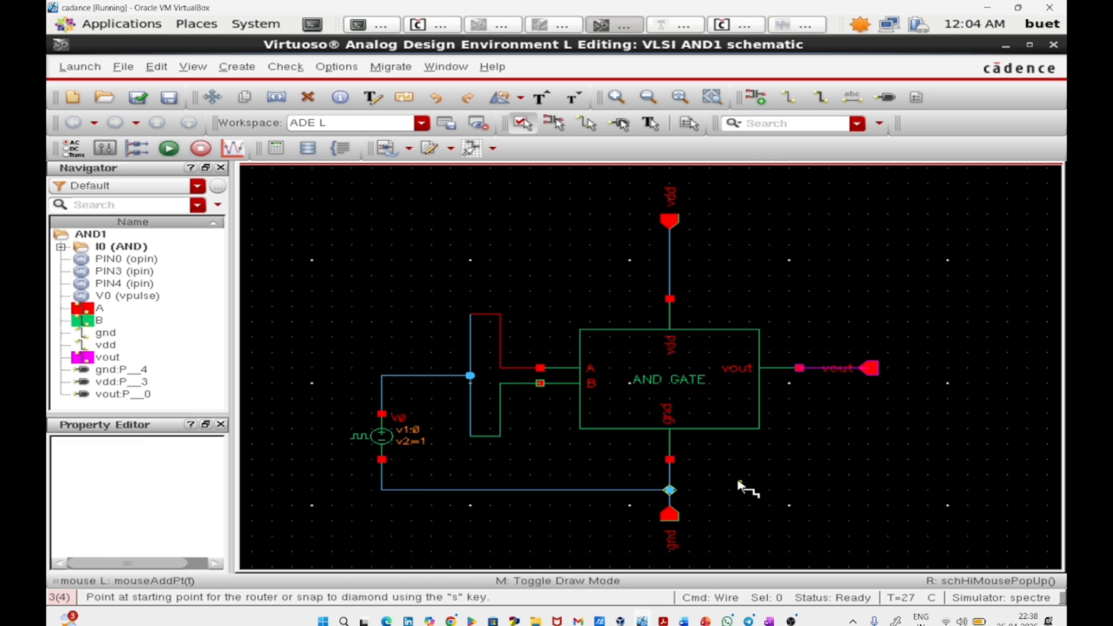
key(Escape)
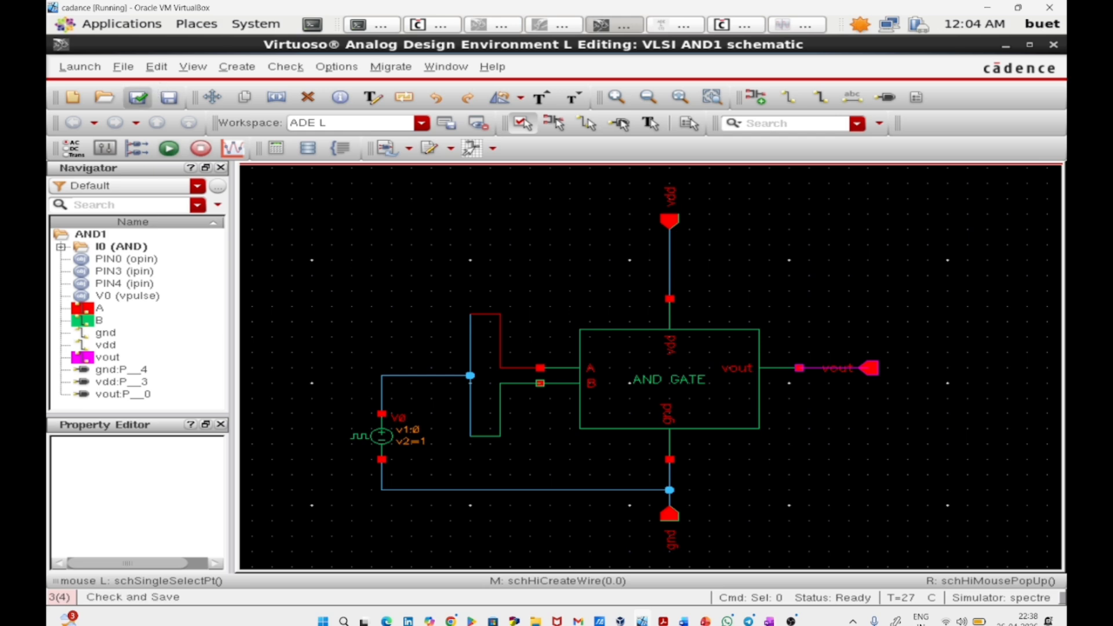
click(140, 100)
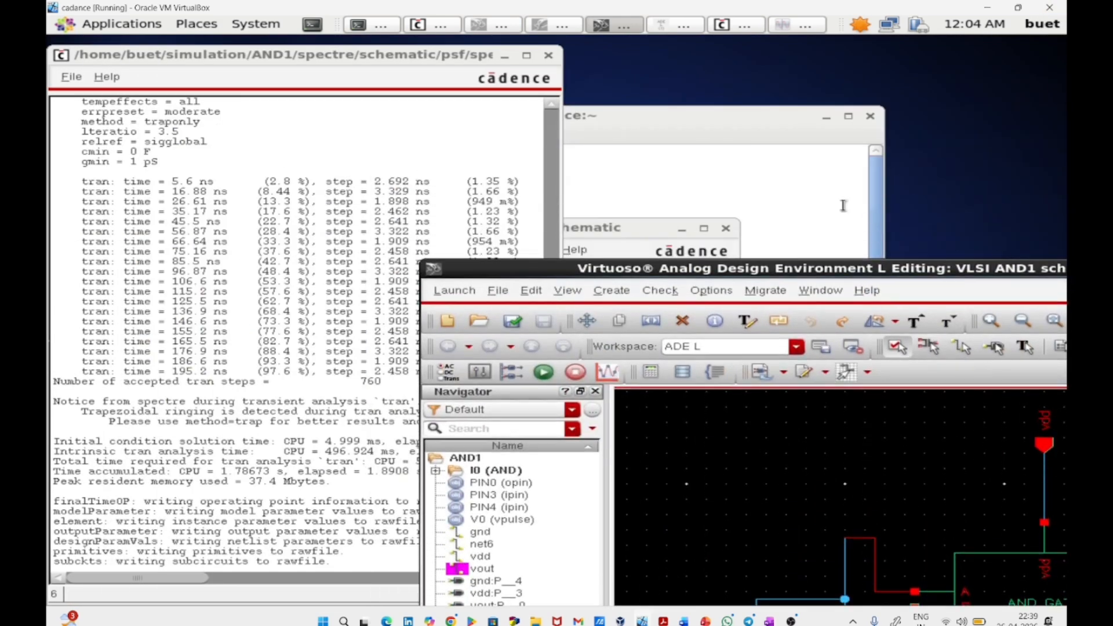
Bring the ADE L window forward and delete the A, B and vout outputs.
click(614, 228)
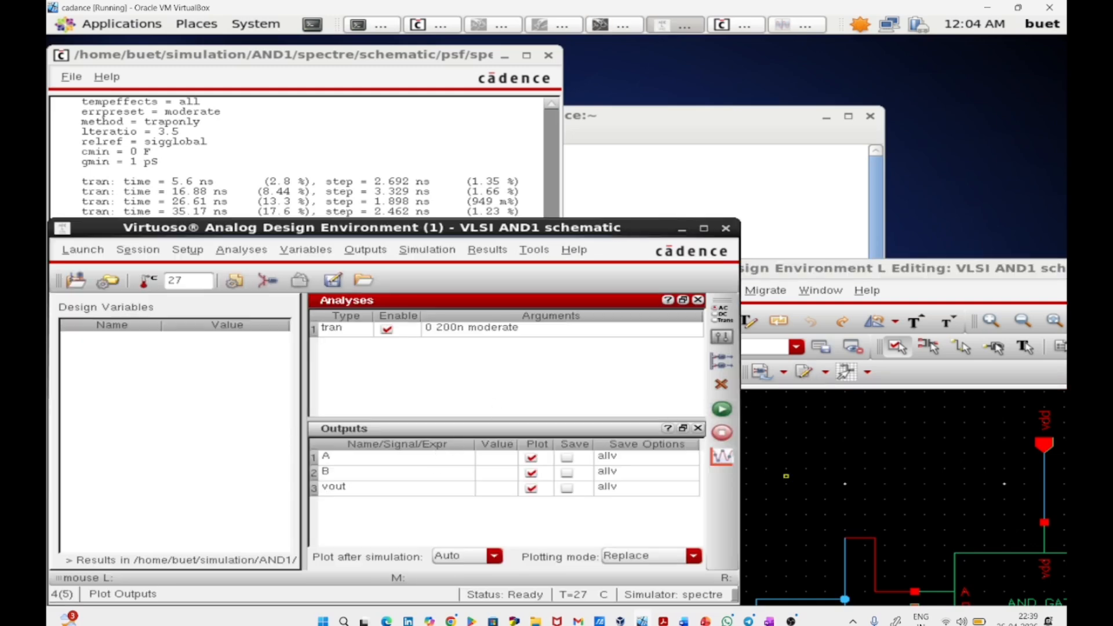
click(436, 459)
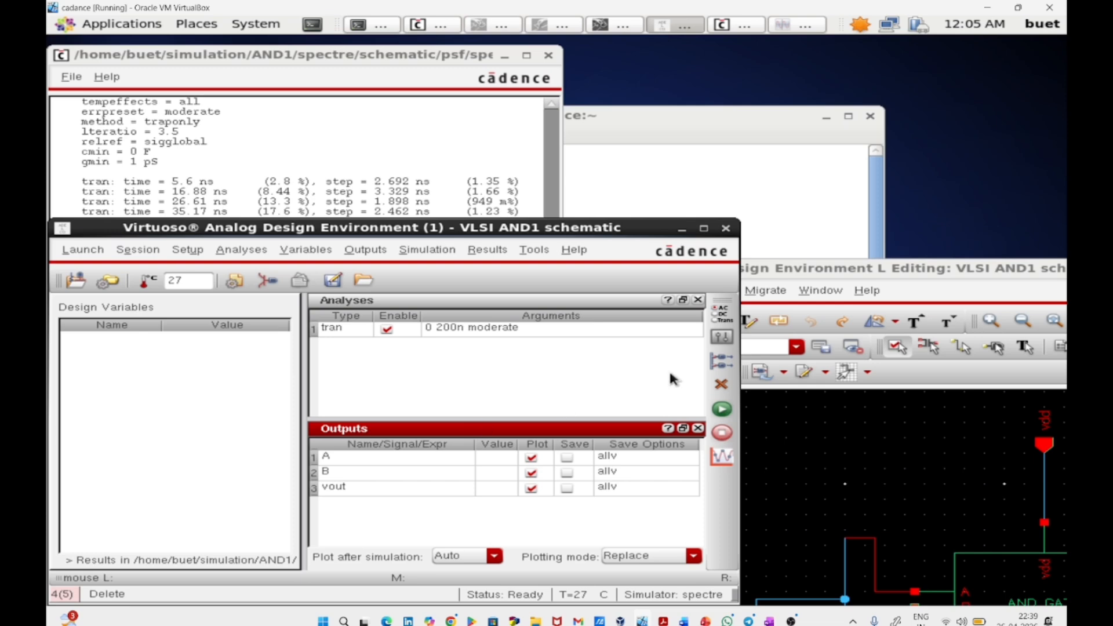
click(722, 385)
click(445, 457)
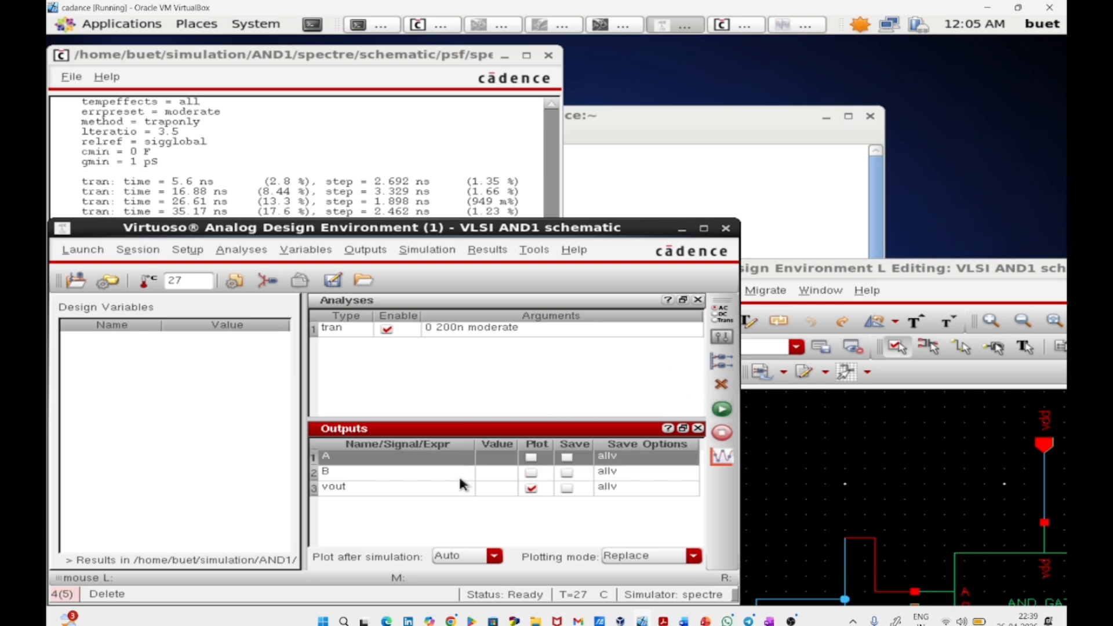
click(721, 386)
click(721, 385)
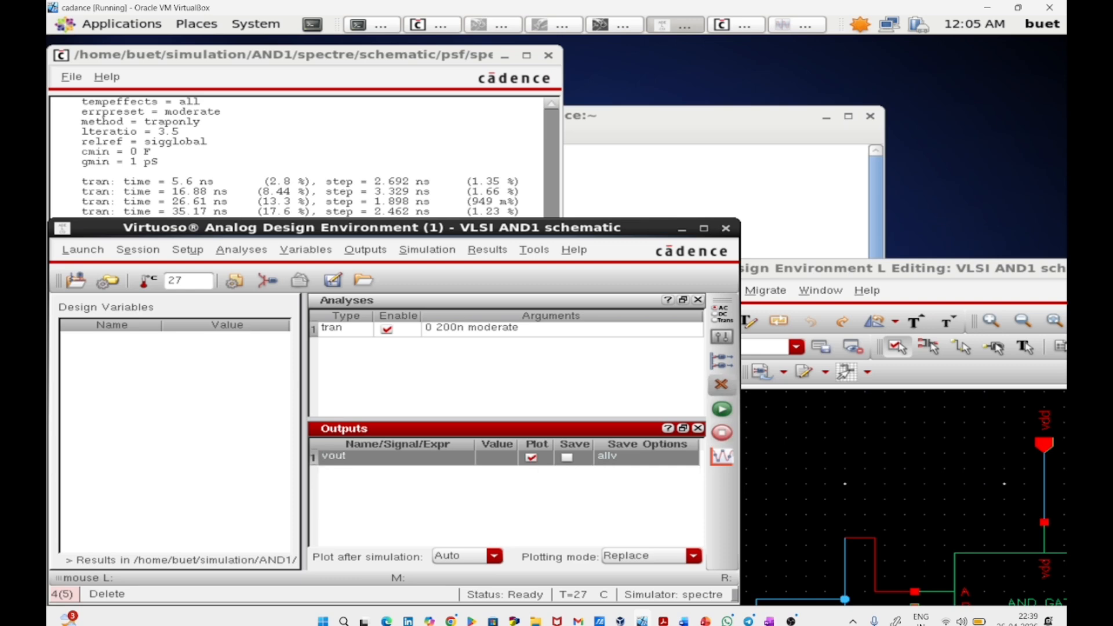
click(721, 385)
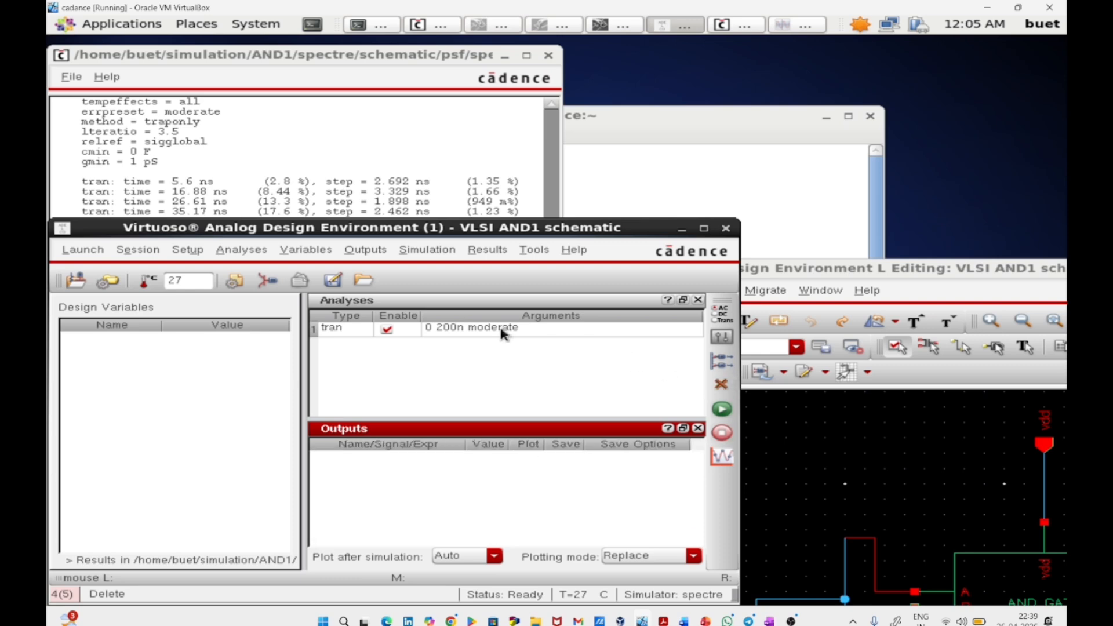
Disable the tran analysis and choose a dc analysis with Component Parameter as the sweep variable.
click(388, 329)
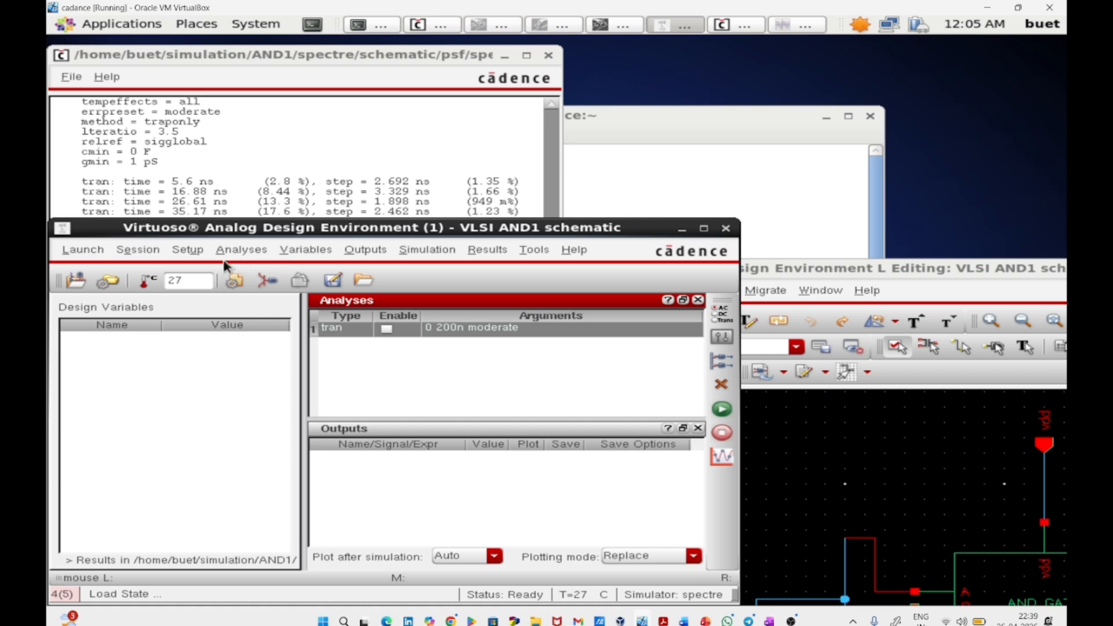
click(240, 251)
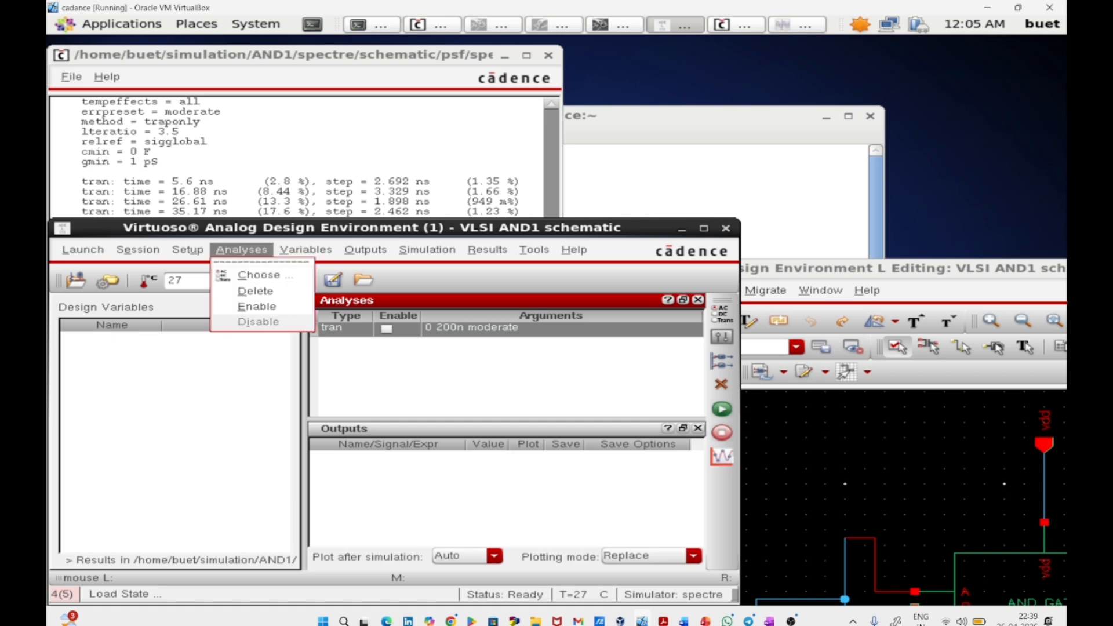
click(259, 274)
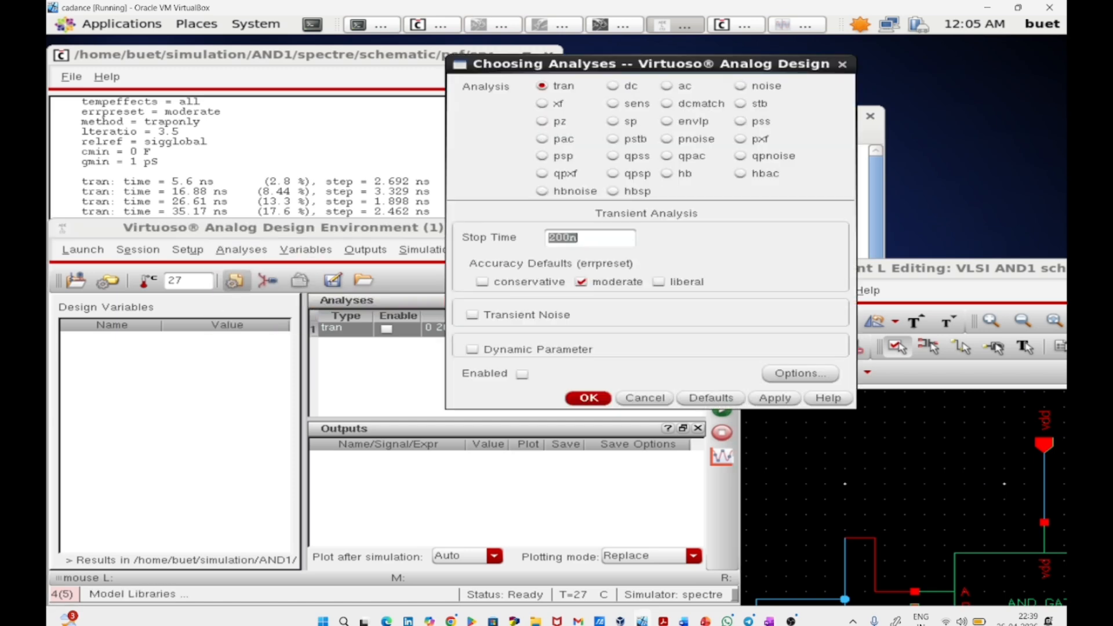
click(626, 87)
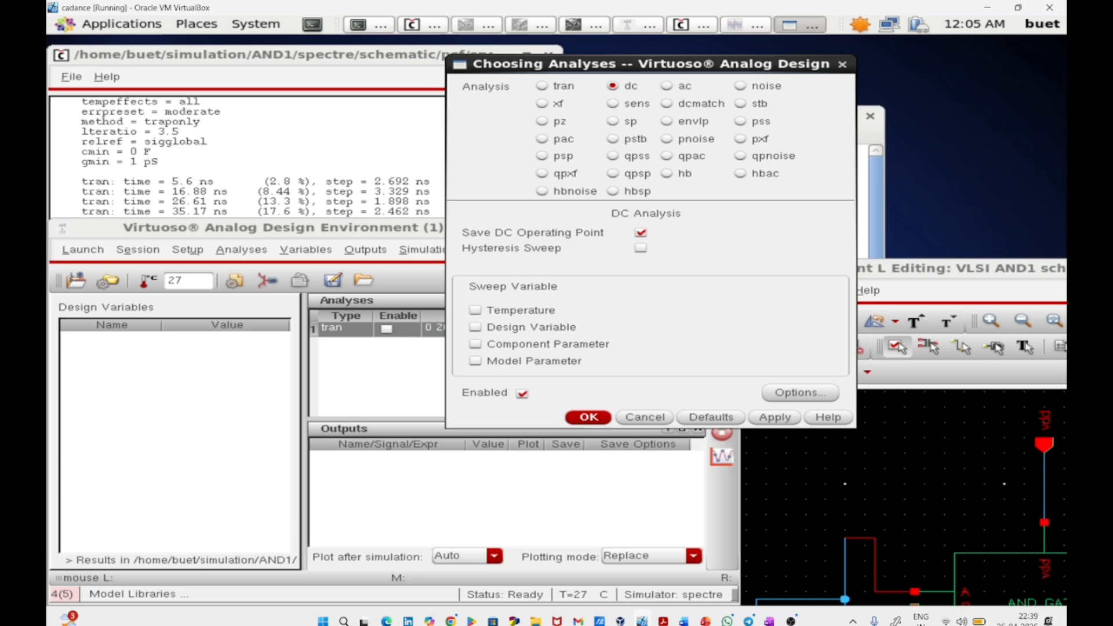
click(580, 344)
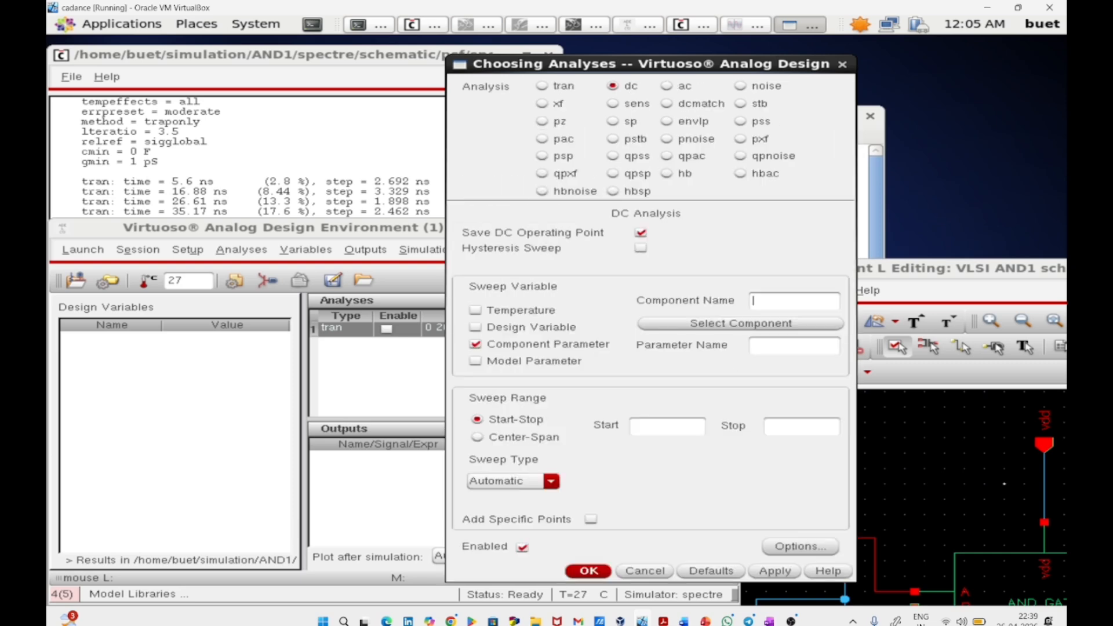
Sweep the DC voltage of the vpulse source from 0 to 1 and accept the dc analysis.
click(701, 323)
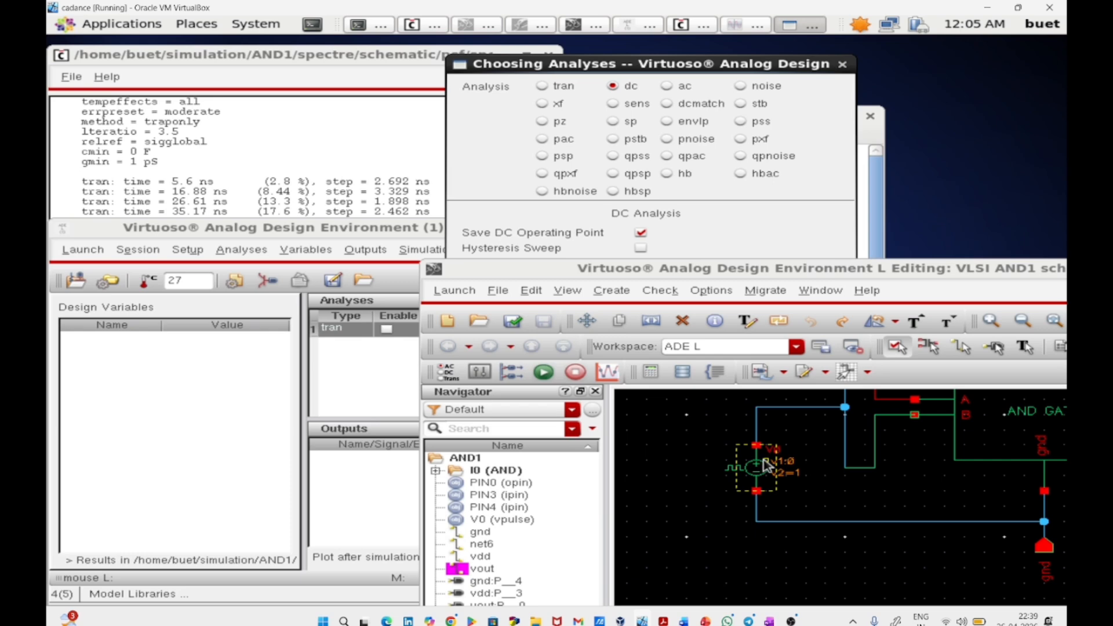
click(767, 465)
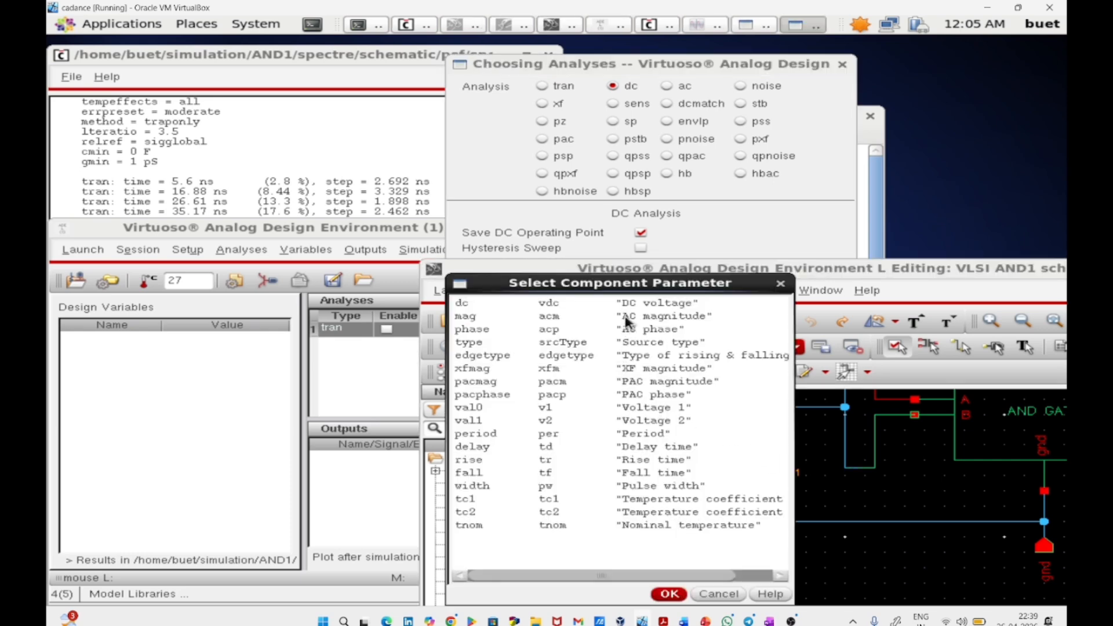
click(640, 305)
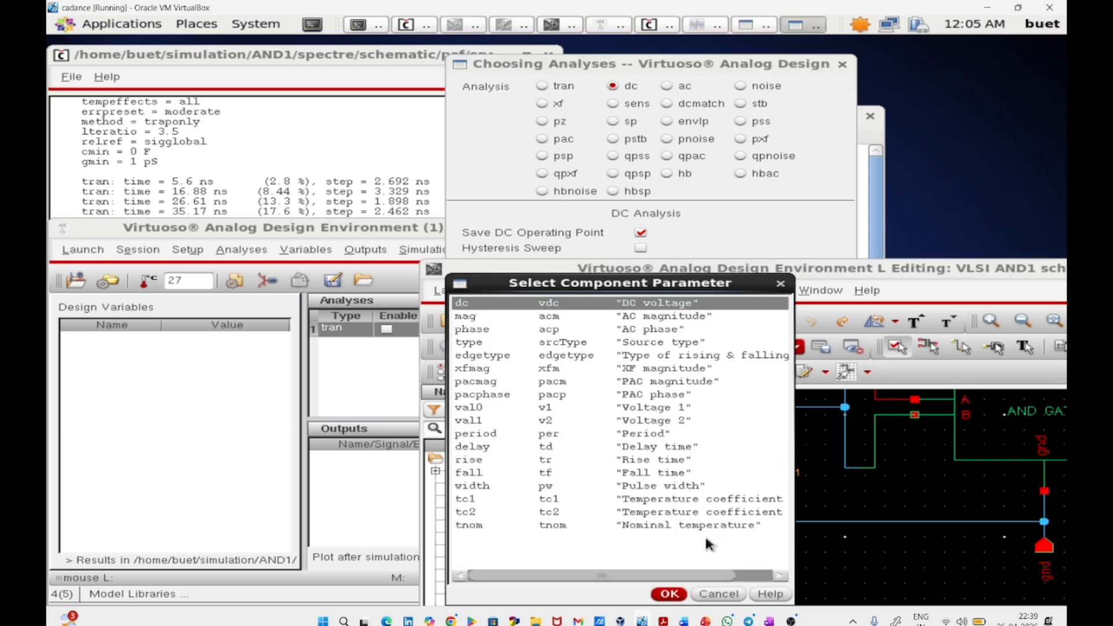
click(670, 595)
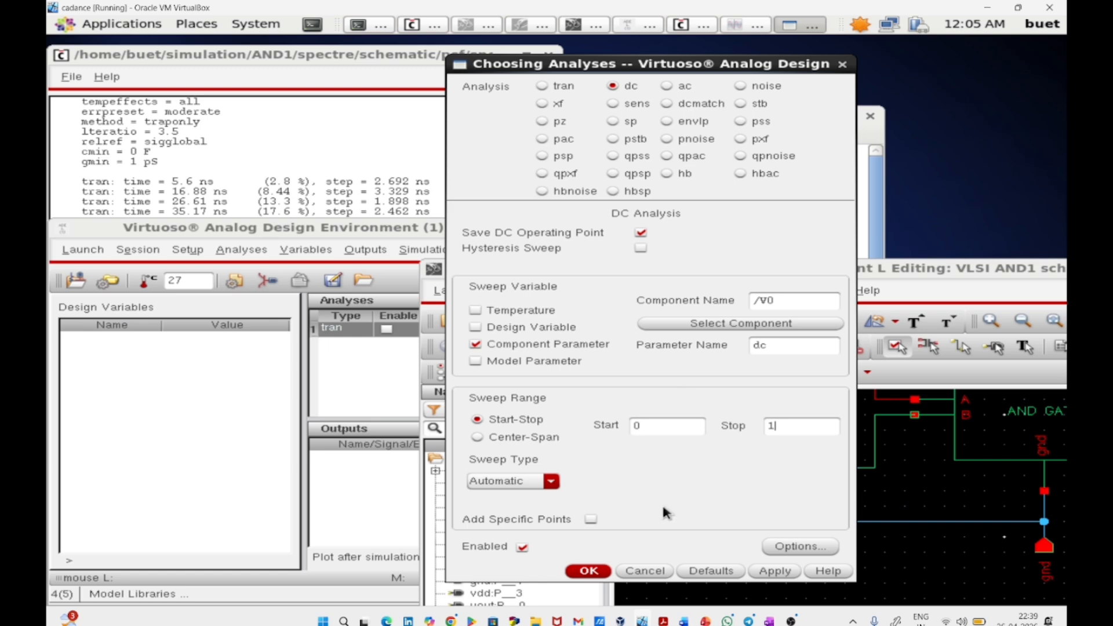
click(589, 571)
Select the joined input net and the vout net on the schematic as outputs to plot.
click(377, 440)
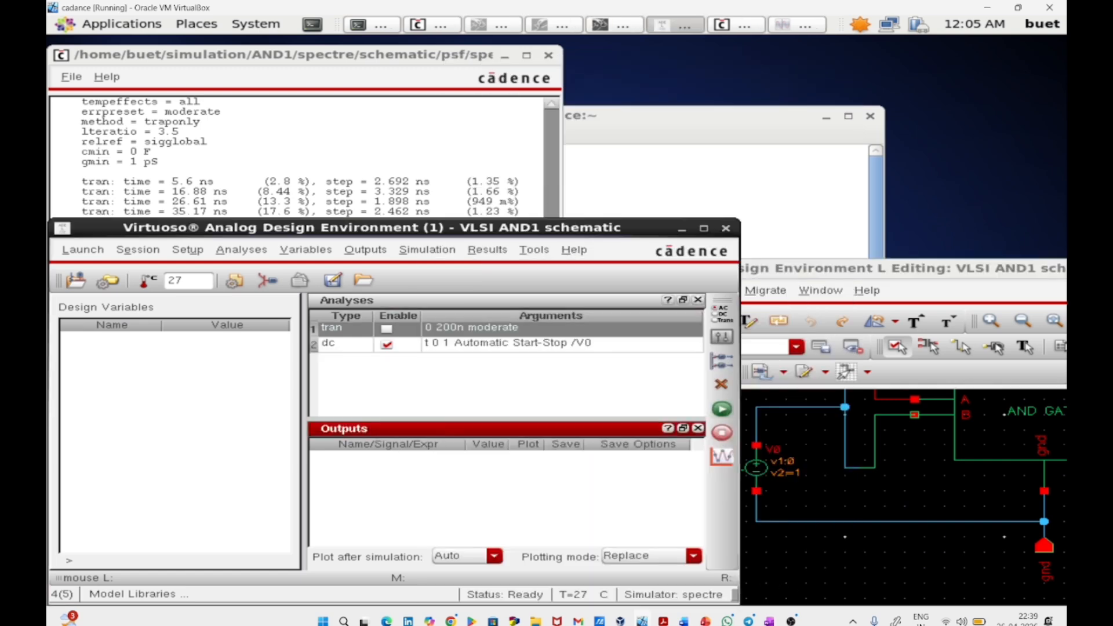
click(354, 251)
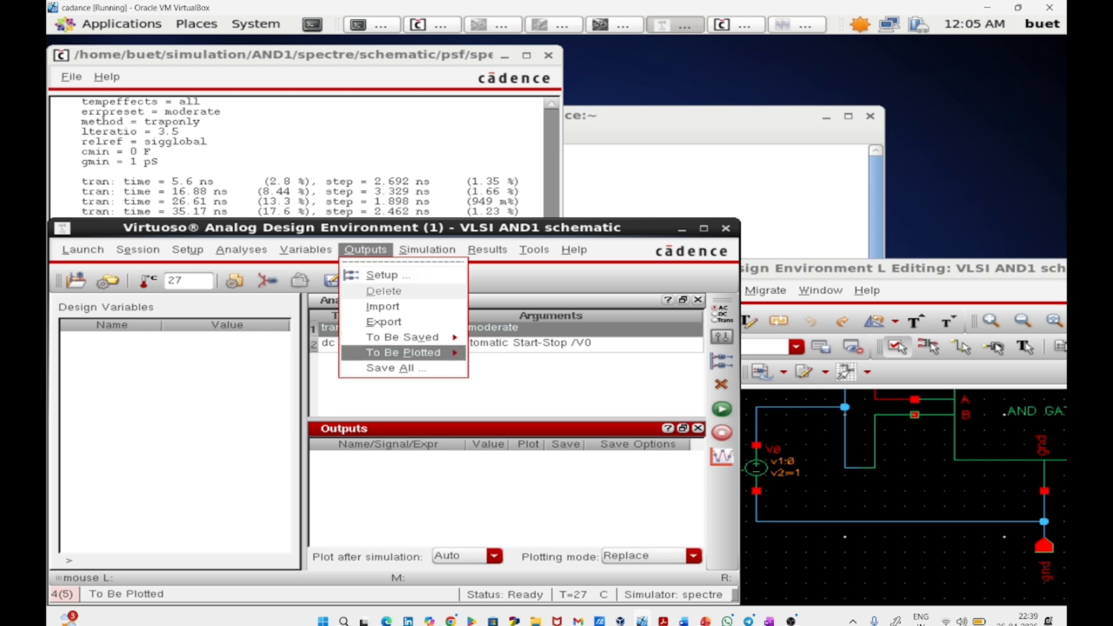
mouse_move(406, 353)
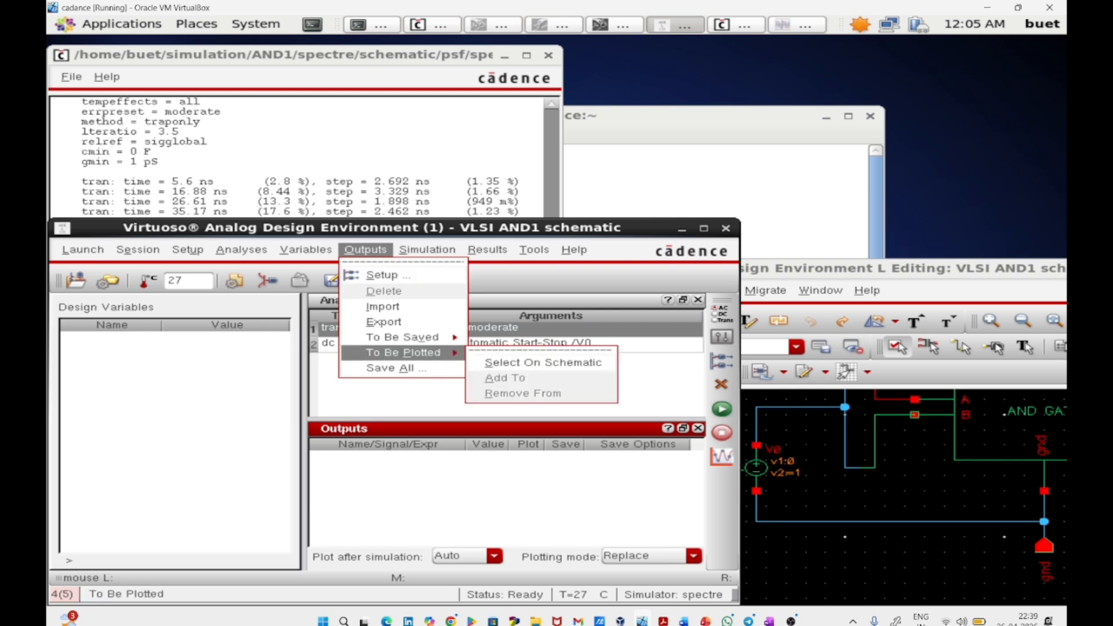
click(502, 364)
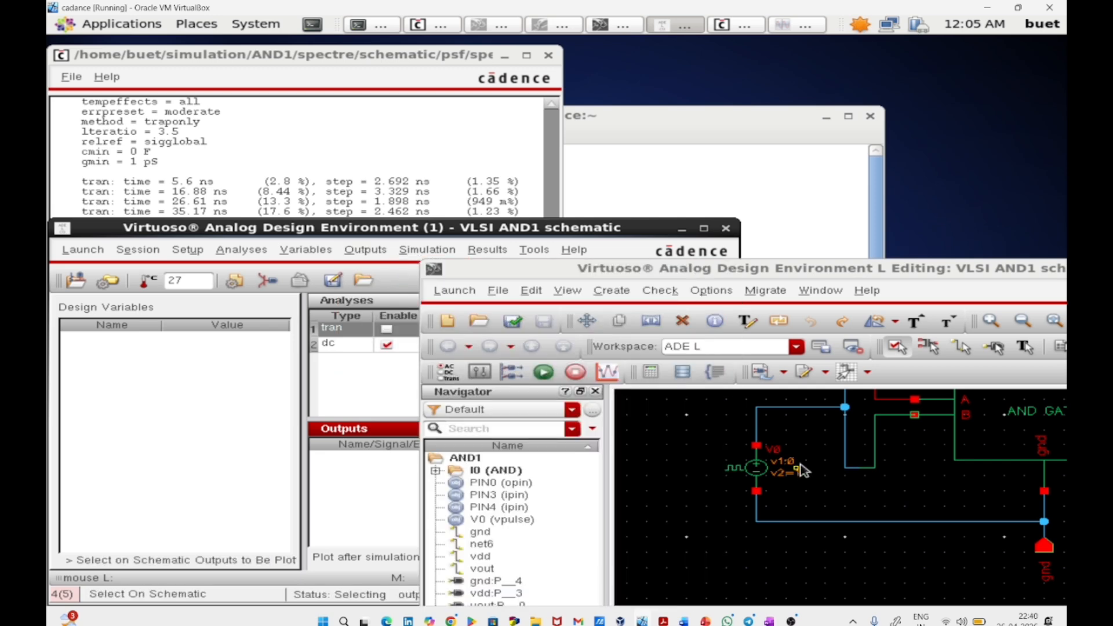
click(766, 407)
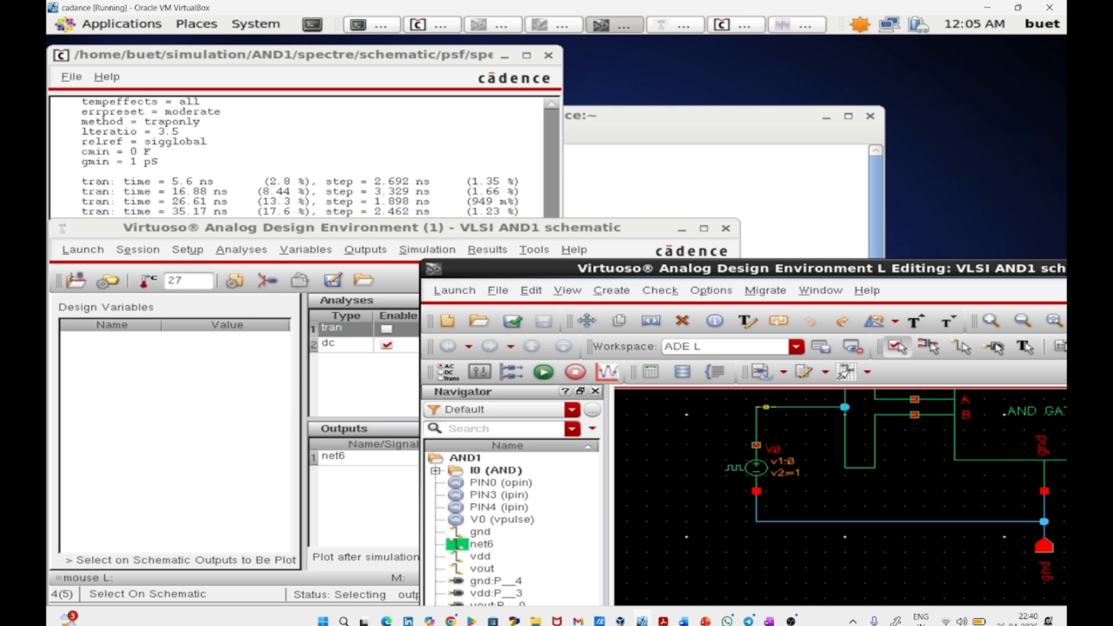
scroll(767, 407, down, 5)
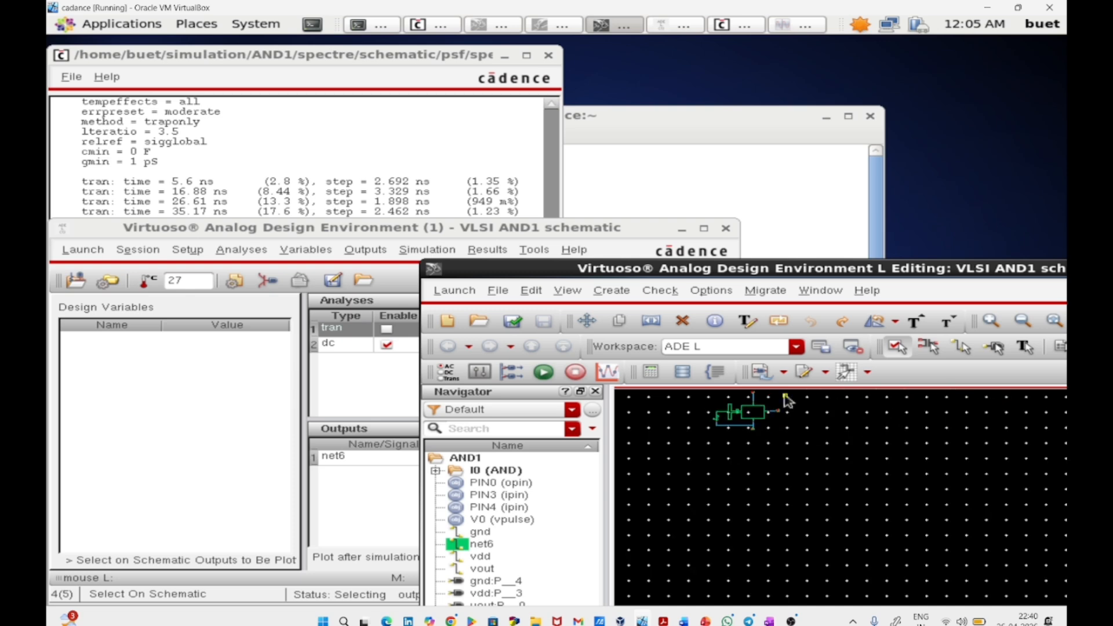
scroll(786, 400, up, 6)
click(775, 411)
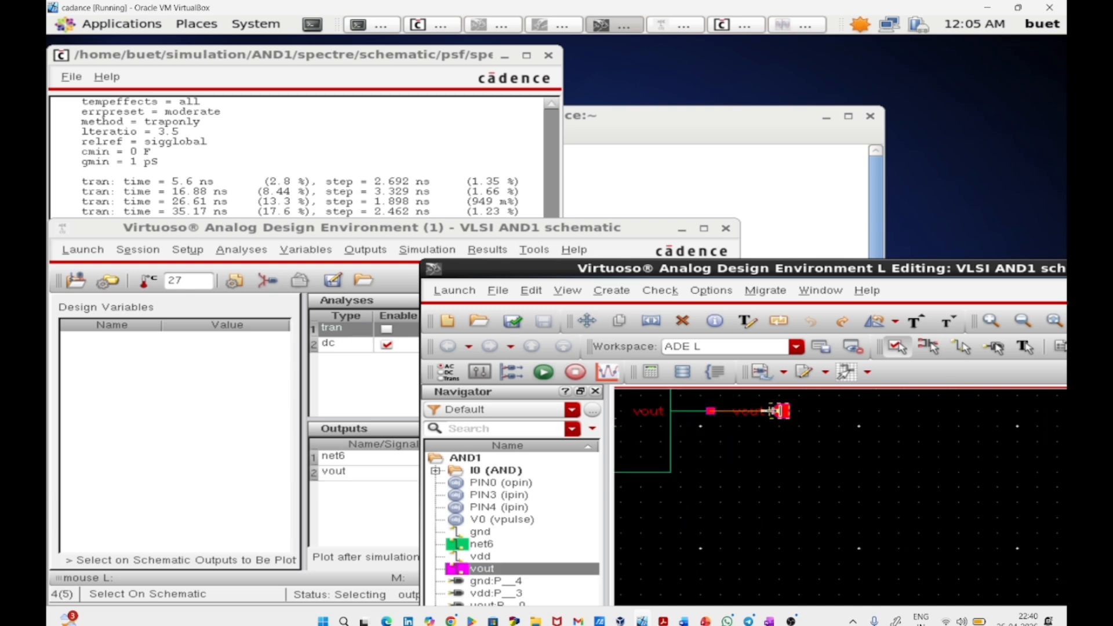
Run the DC simulation and maximize the waveform window showing the DC response.
click(410, 389)
click(717, 408)
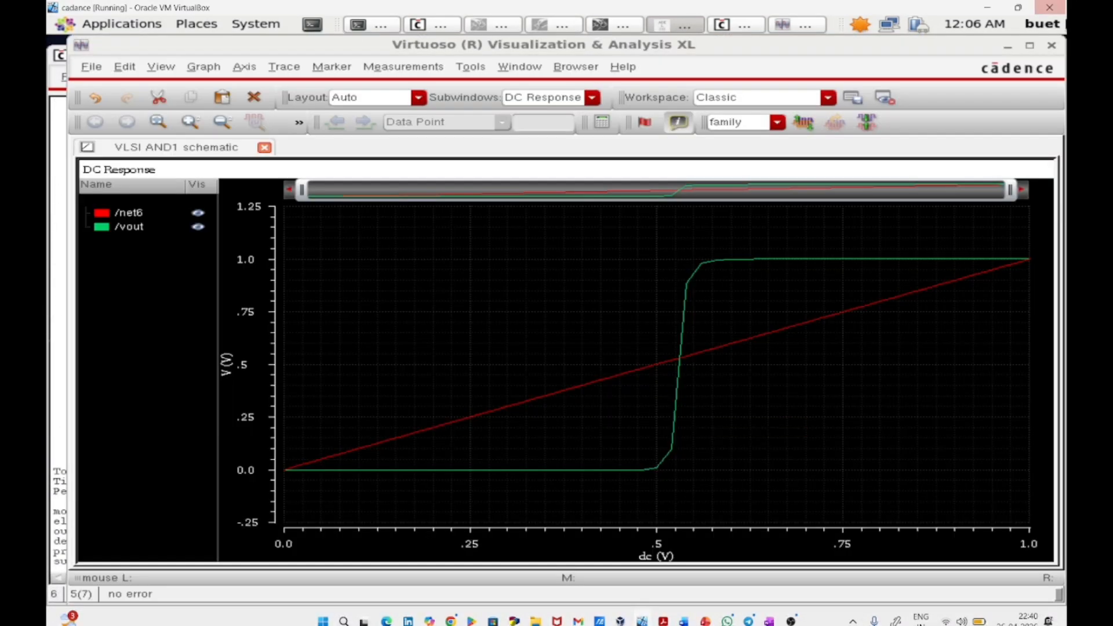
click(1029, 46)
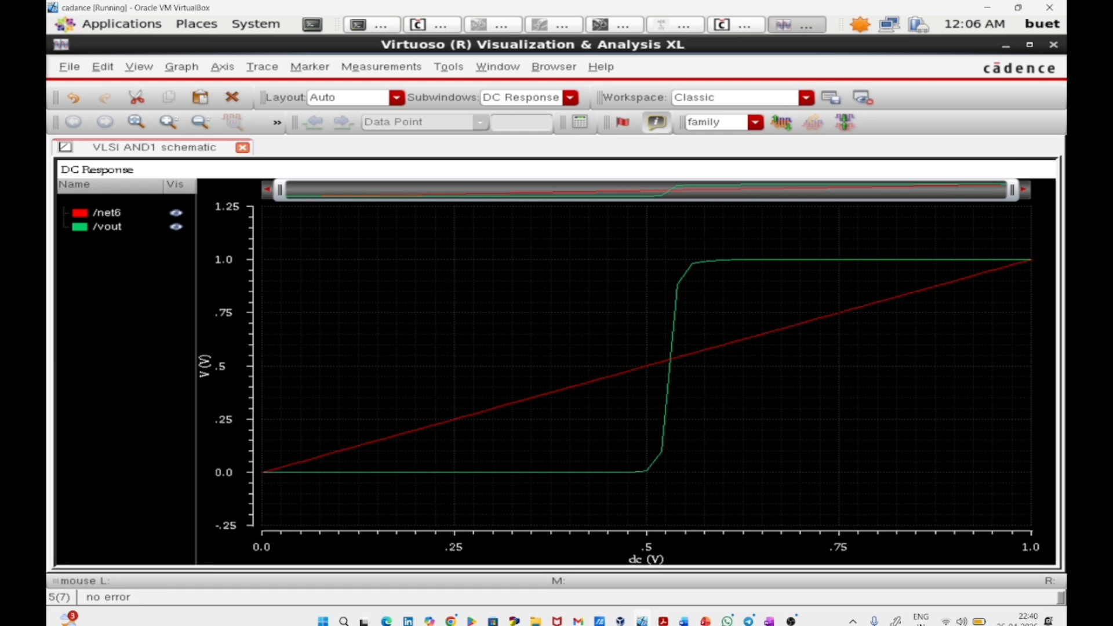